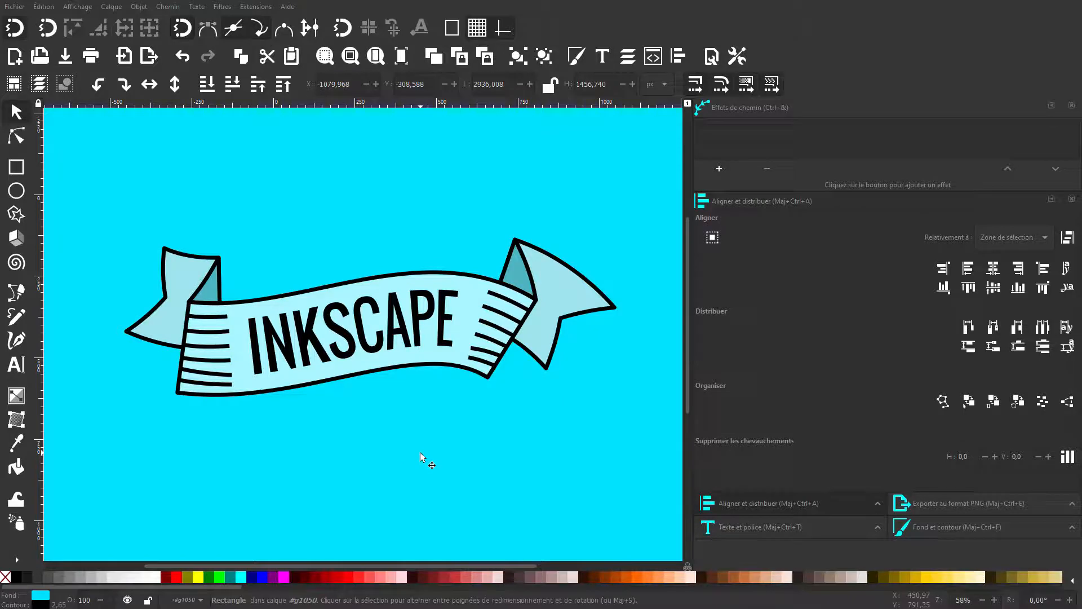
Switch to the blank document, set its default unit to px and hide the page border
key("alt+Tab")
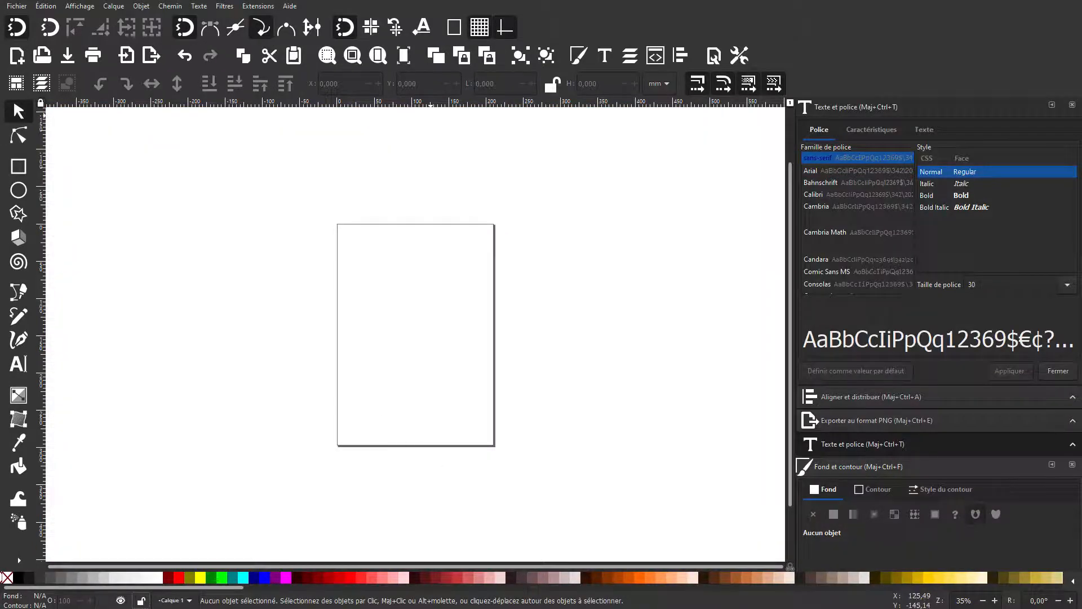
left_click(16, 7)
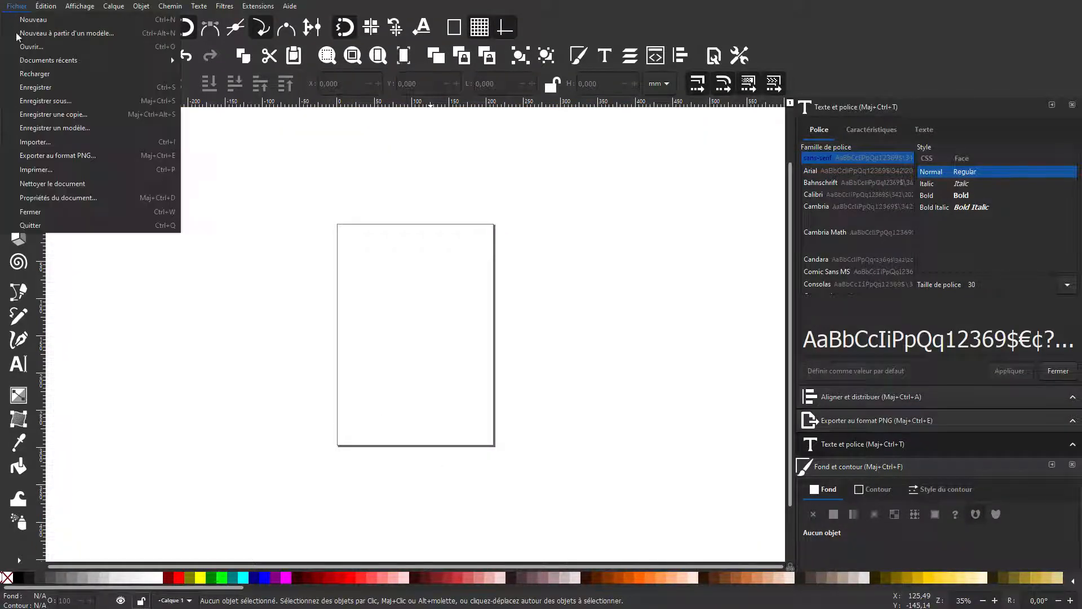
left_click(52, 202)
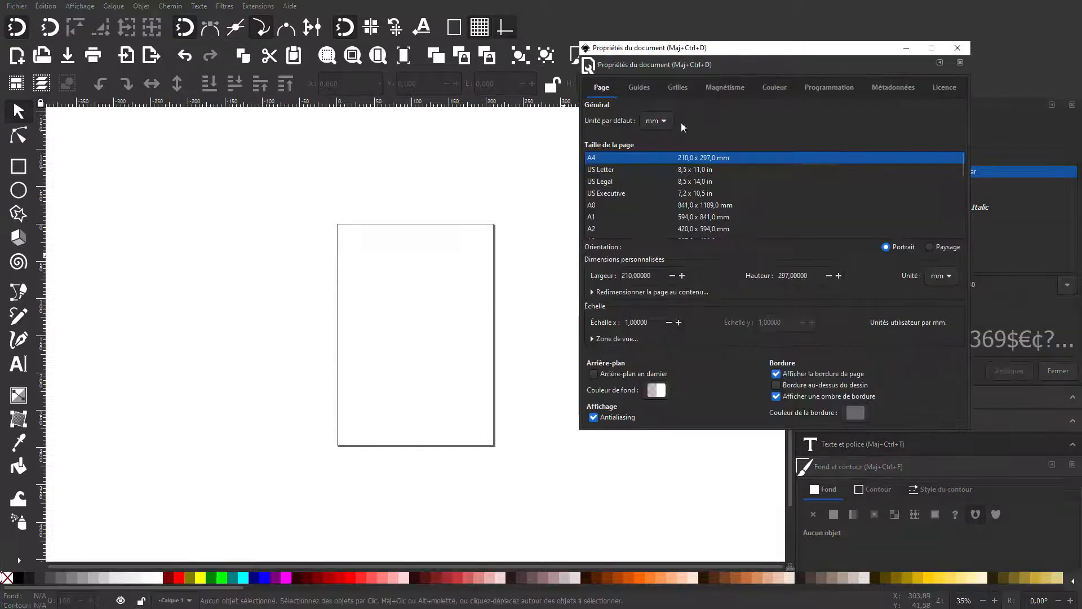
left_click(650, 124)
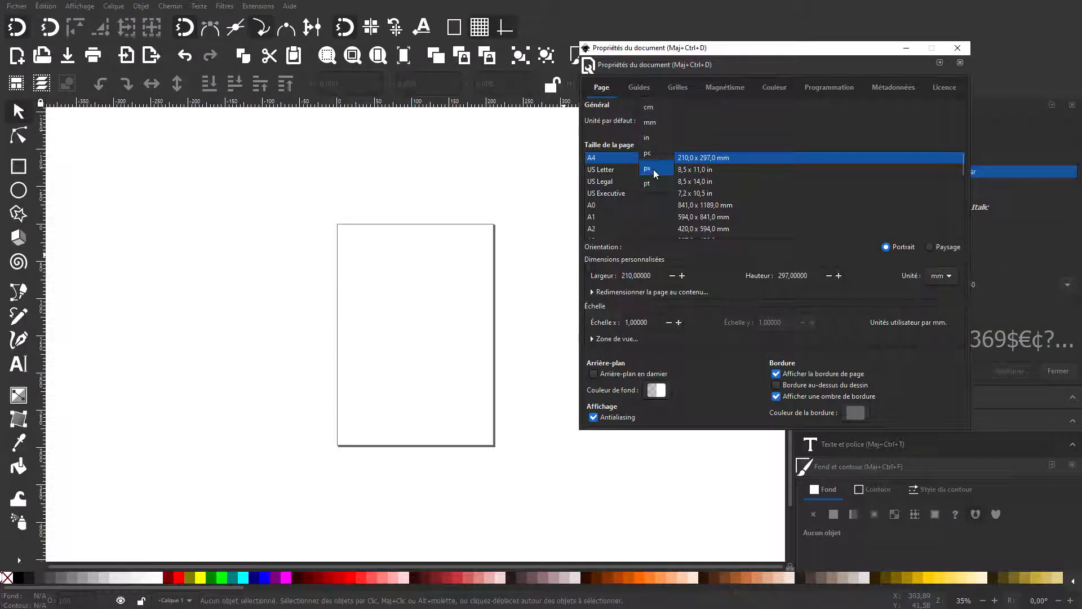
left_click(656, 170)
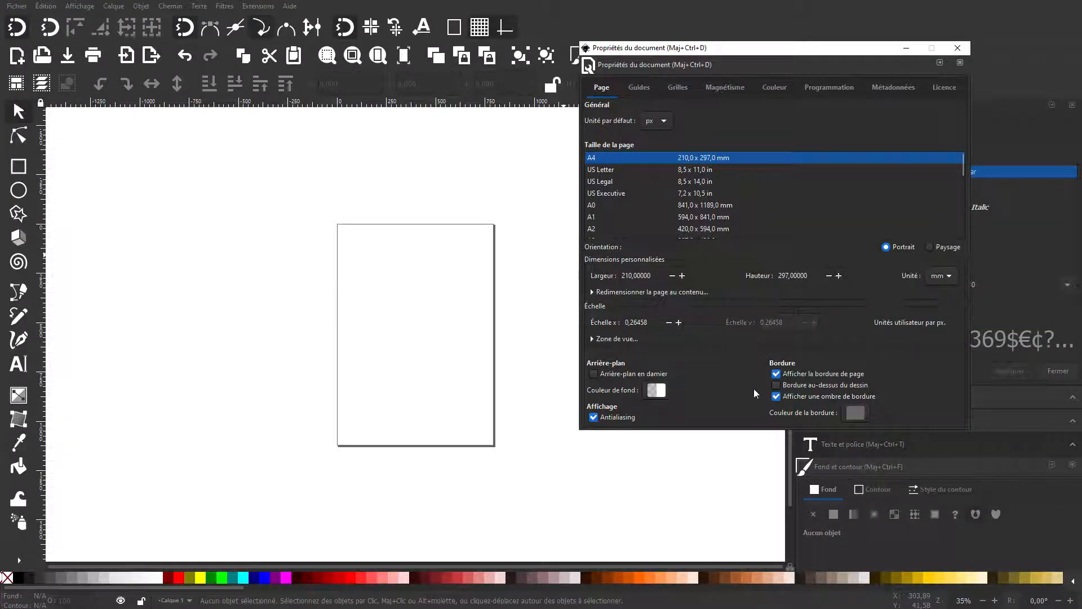
left_click(776, 374)
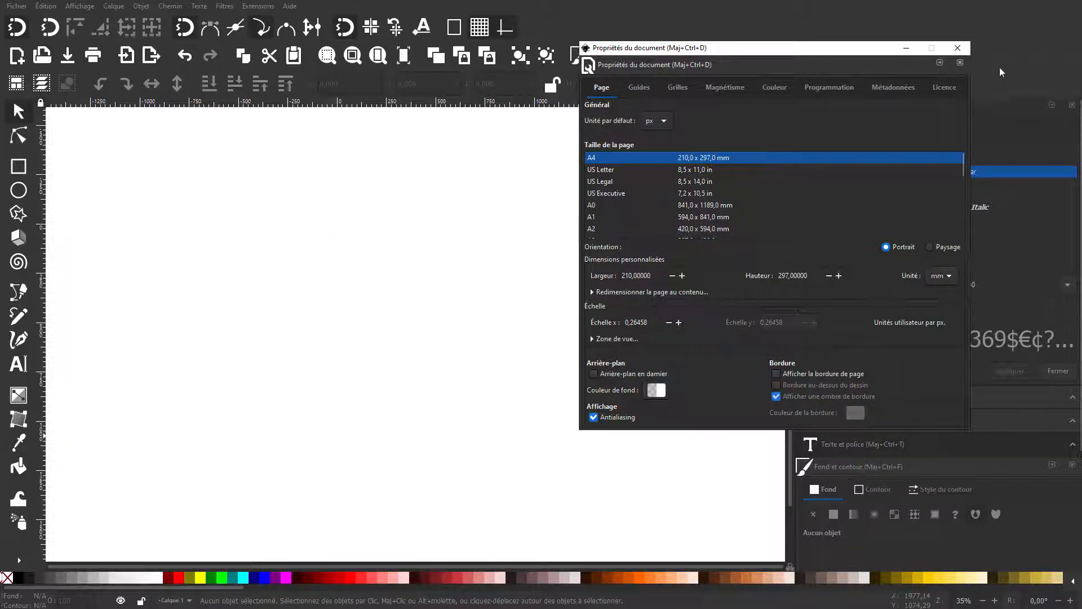
left_click(957, 48)
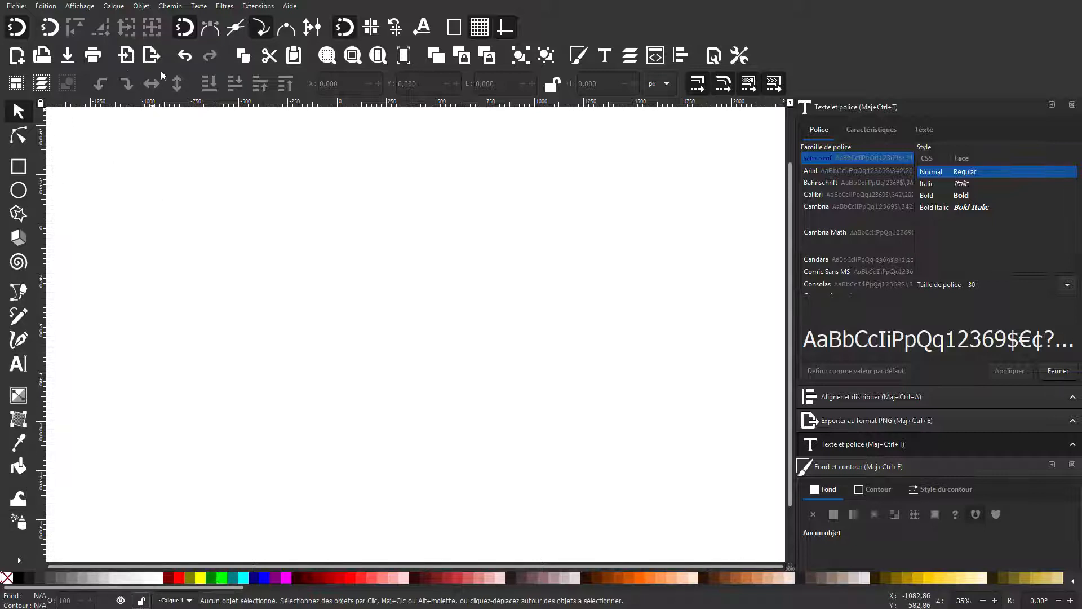
Display the Align and Distribute, Fill and Stroke, and Text and Font dialogs
left_click(682, 58)
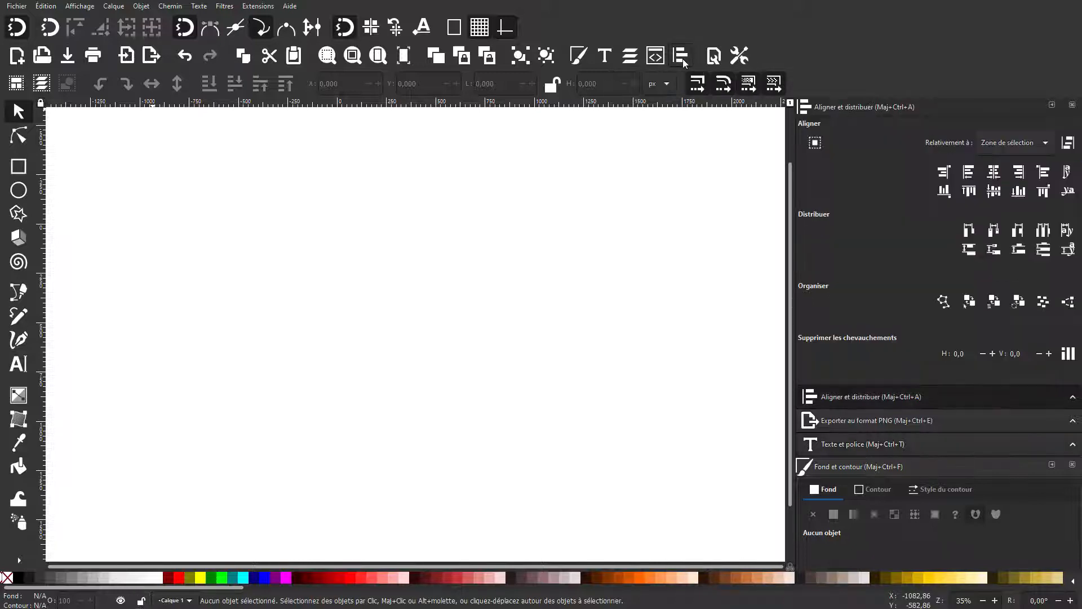
left_click(581, 56)
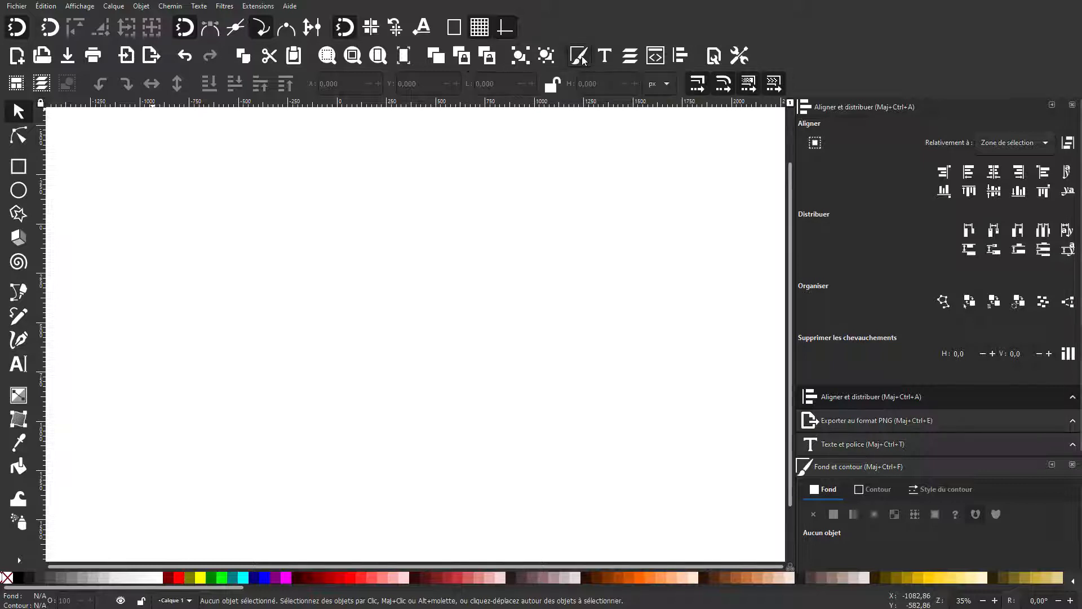
left_click(612, 57)
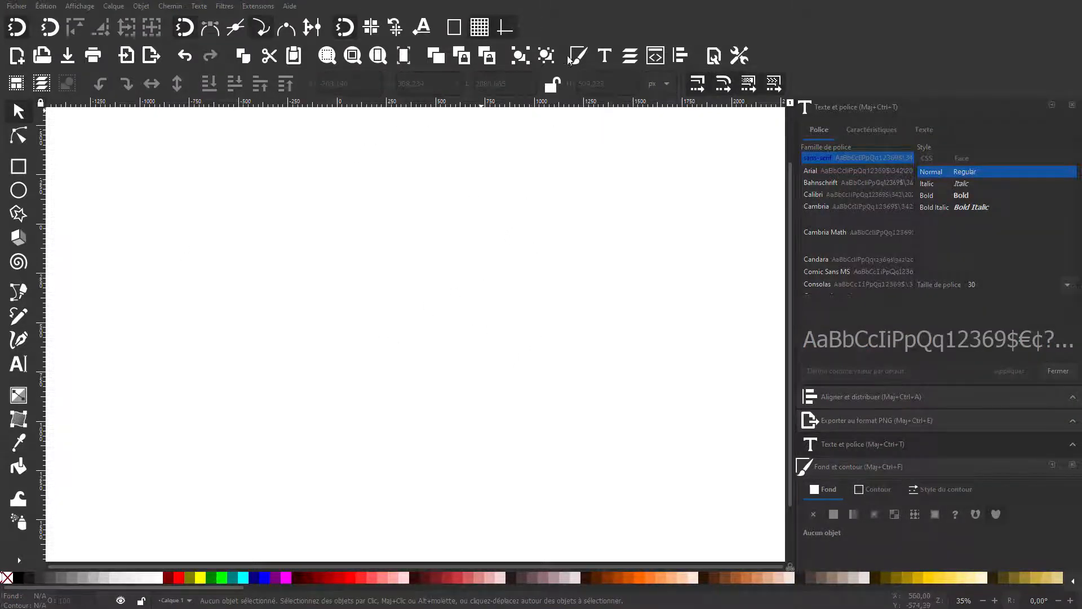
Draw a long horizontal rectangle about 1994 × 397 px and remove its outline
left_click(22, 171)
left_click_drag(165, 275, 559, 354)
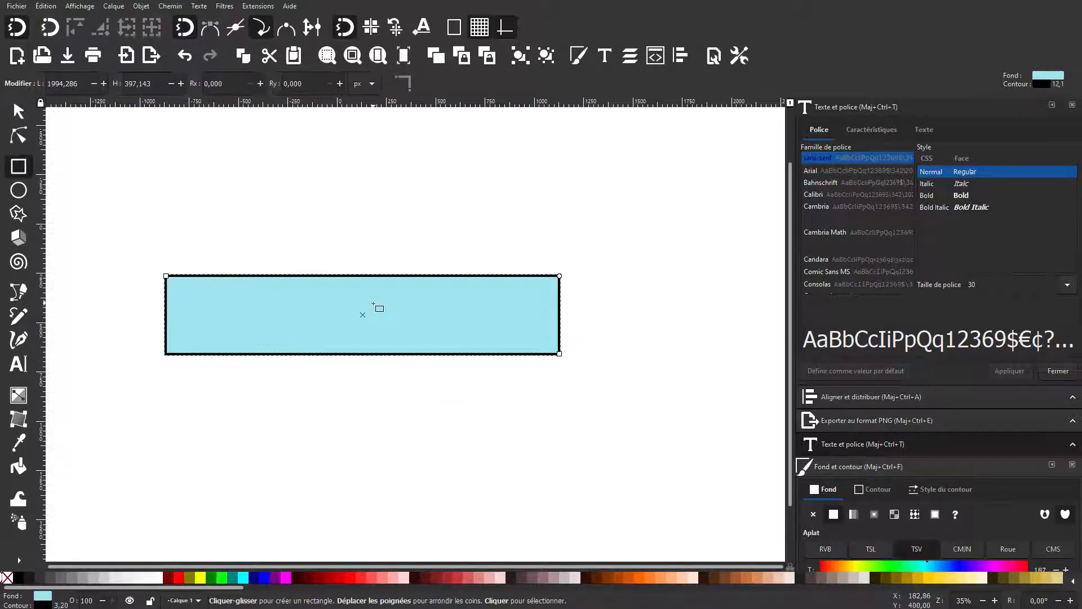
left_click(871, 489)
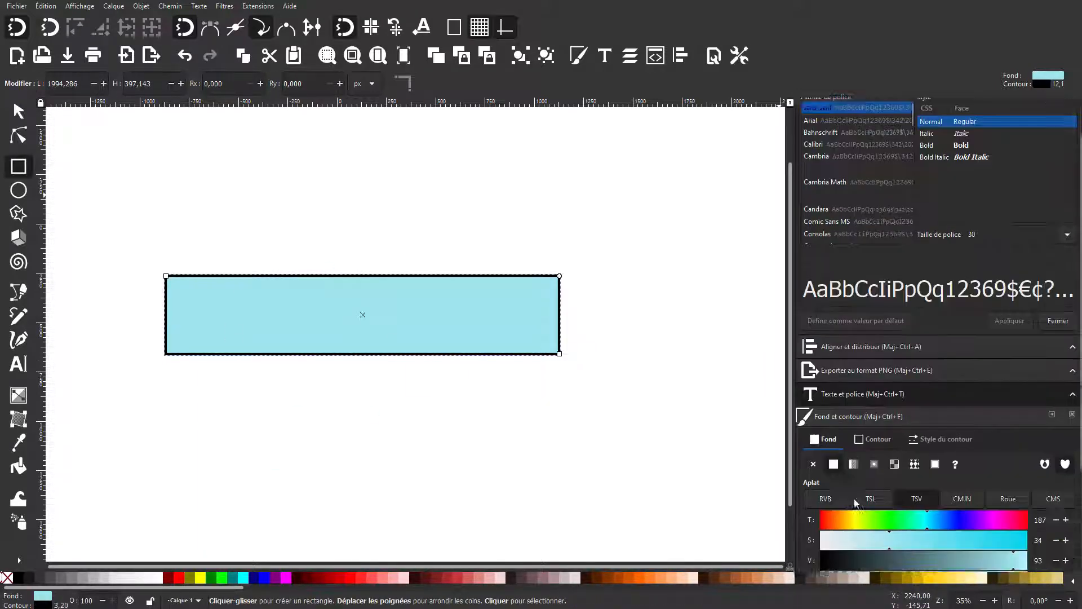
scroll(868, 418, "down", 5)
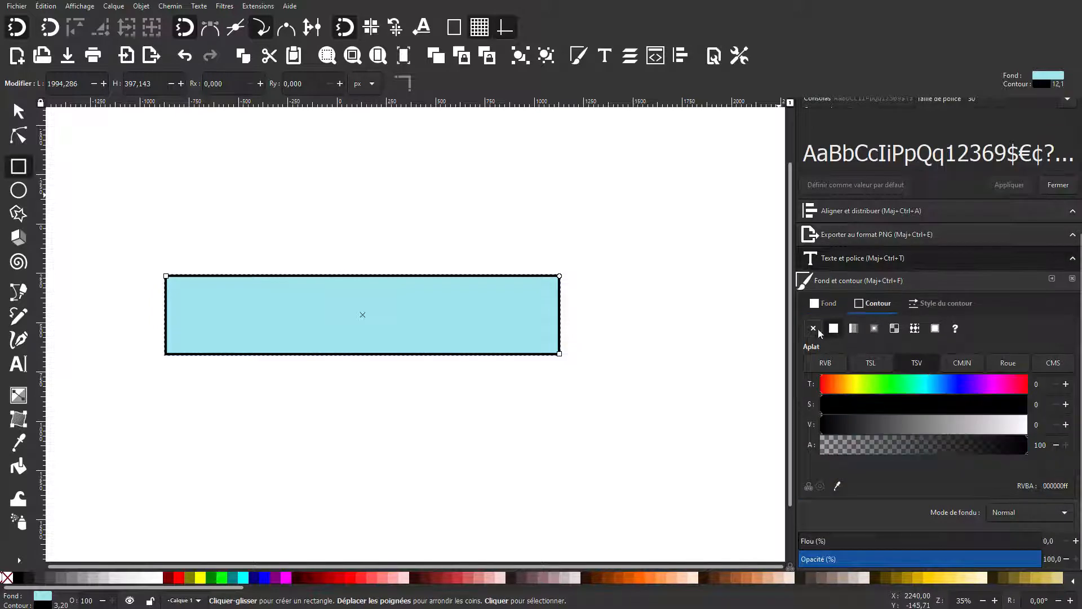
left_click(818, 330)
Fill the long rectangle with flat bright green at hue 121 and saturation 100
left_click(827, 305)
left_click(835, 329)
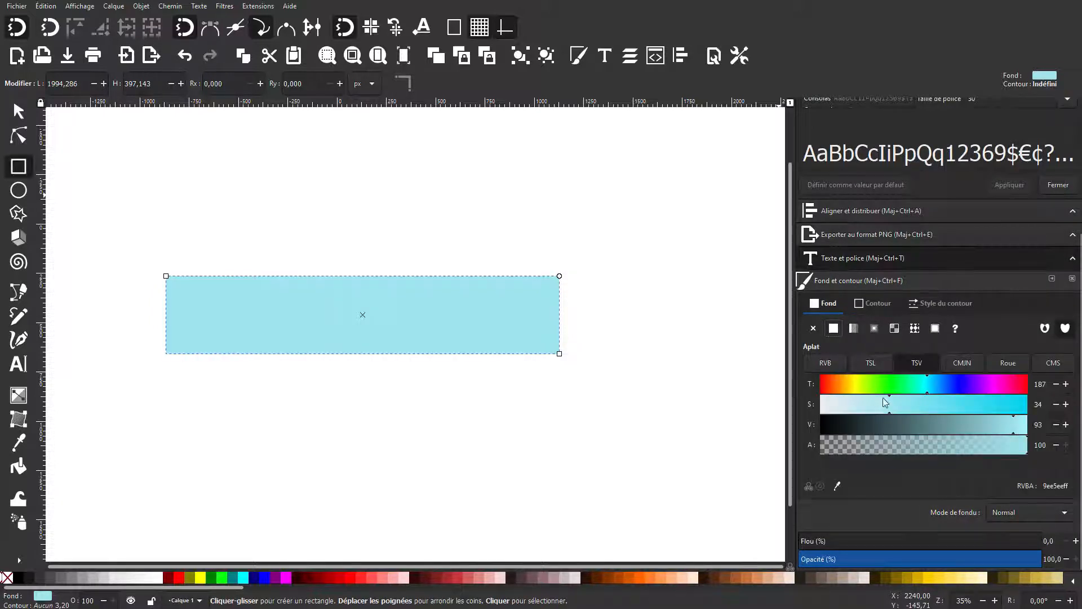
left_click(895, 386)
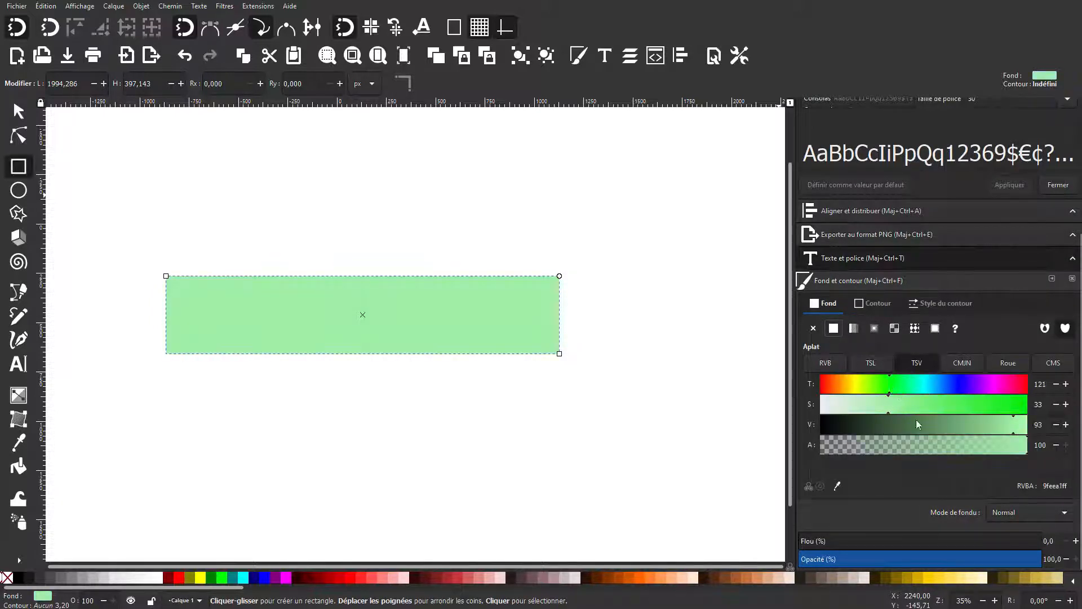
left_click_drag(917, 408, 1026, 419)
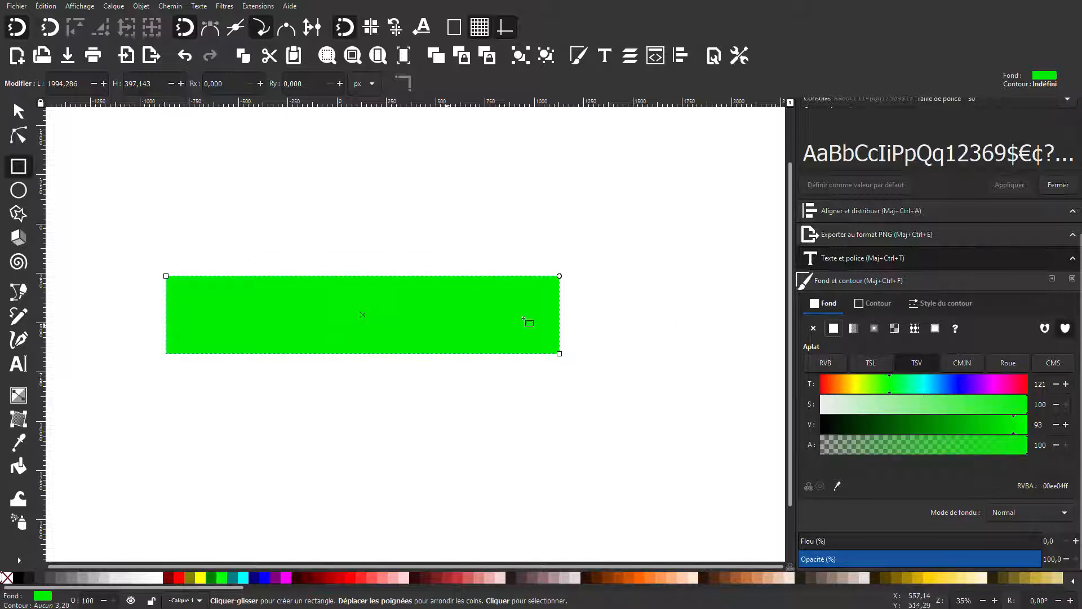
left_click(18, 111)
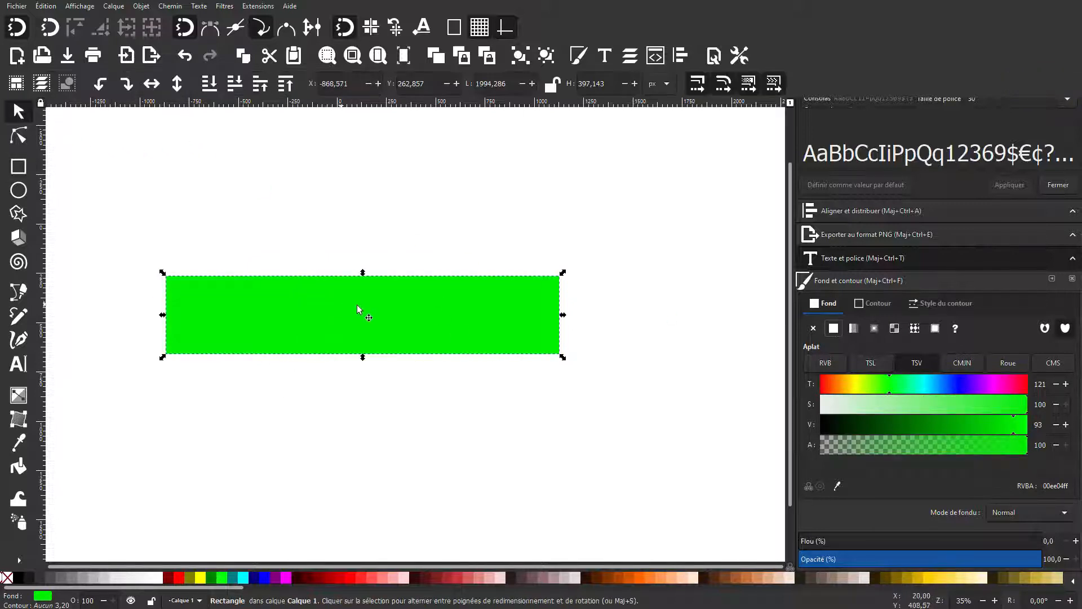
Draw a second green rectangle about 380 × 414 px over the long bar's left end
key("r")
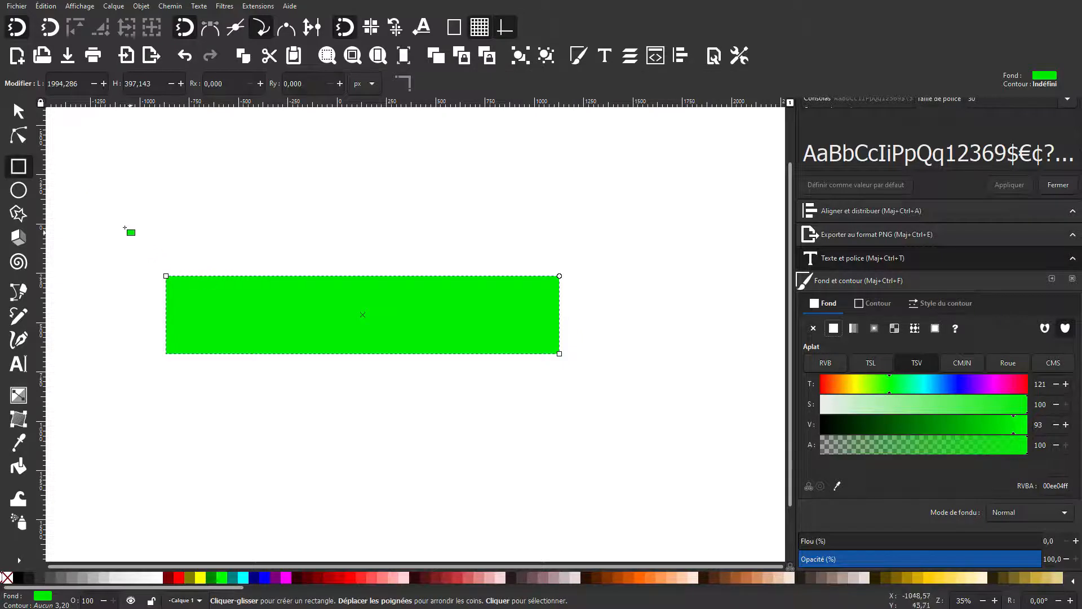
left_click_drag(125, 225, 236, 327)
left_click(18, 111)
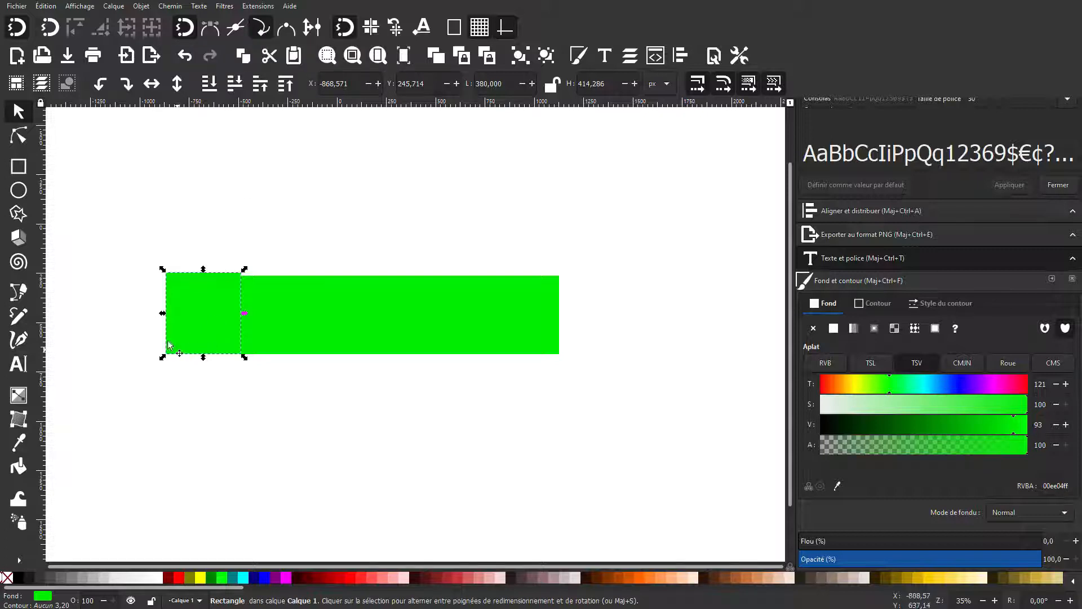
Match the small rectangle's height to the bar at 397.143 px and offset it up and left, overlapping the bar's upper-left corner
left_click(350, 29)
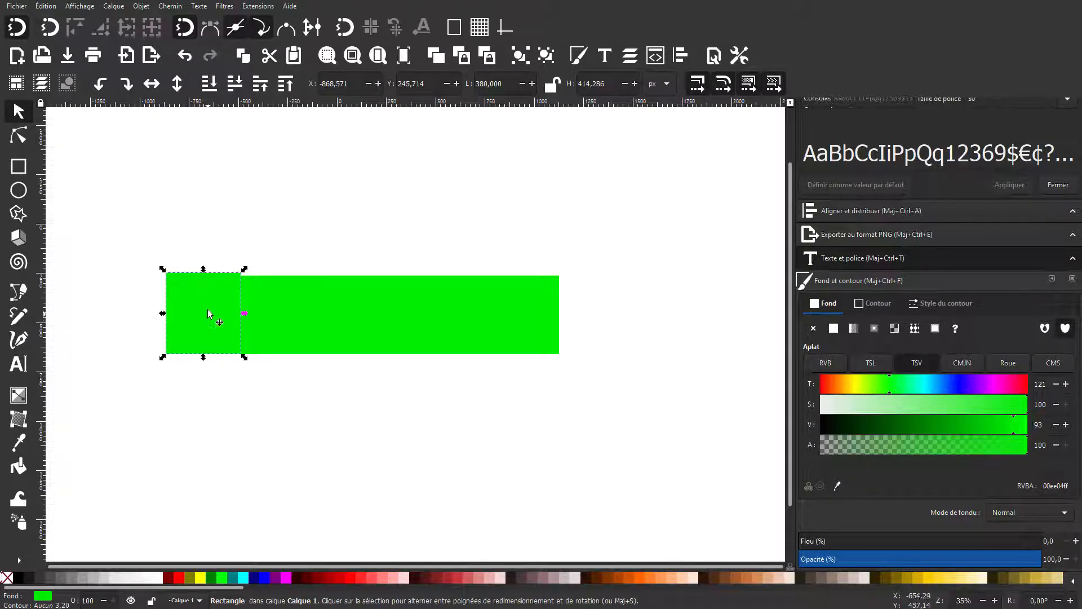
left_click_drag(203, 270, 203, 278)
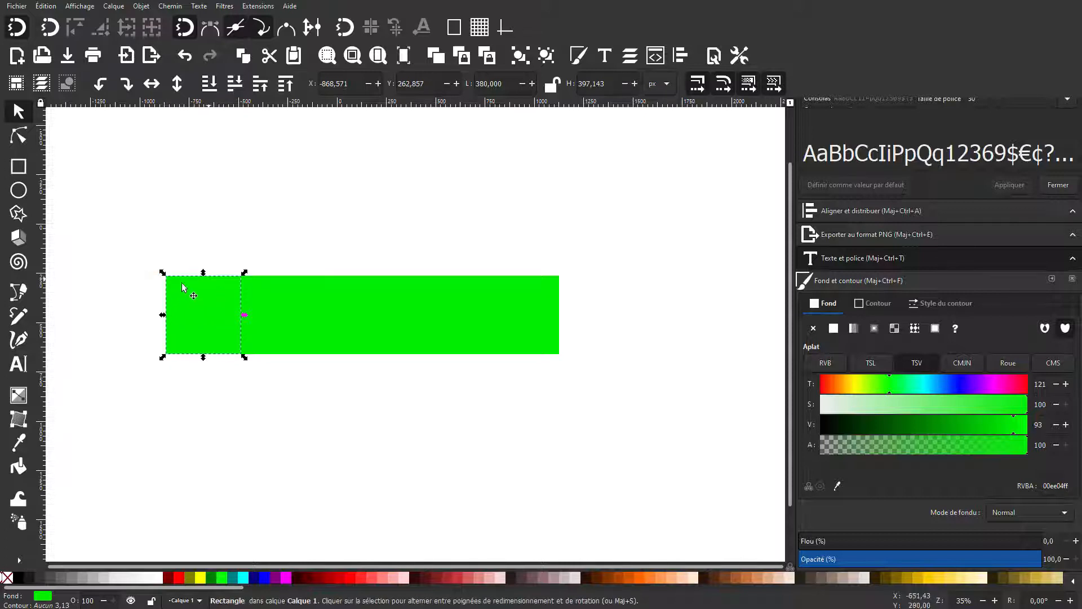
left_click_drag(181, 312, 179, 283)
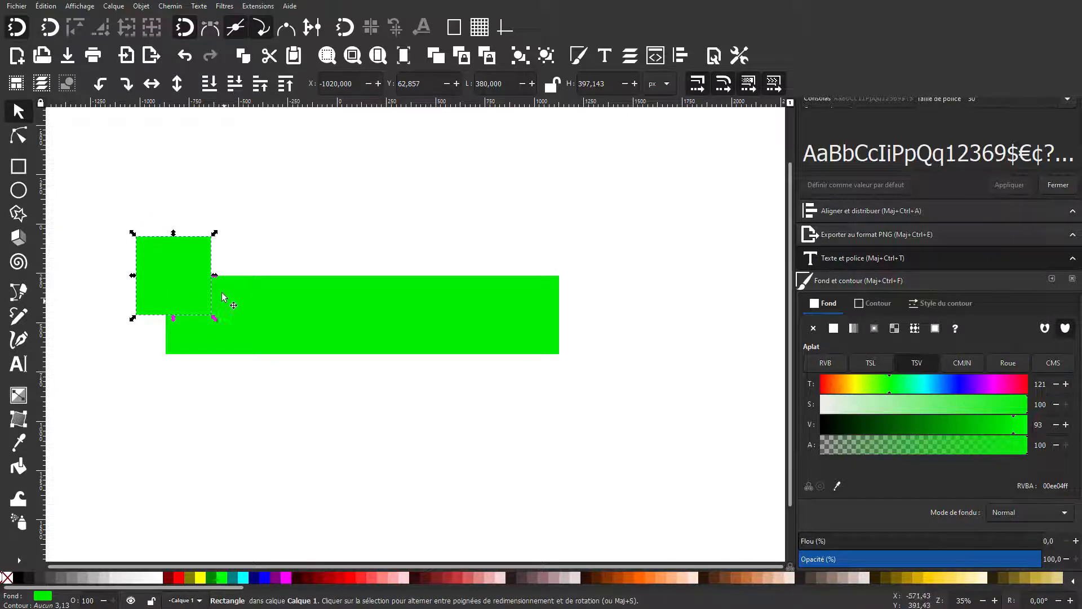
left_click_drag(181, 283, 166, 278)
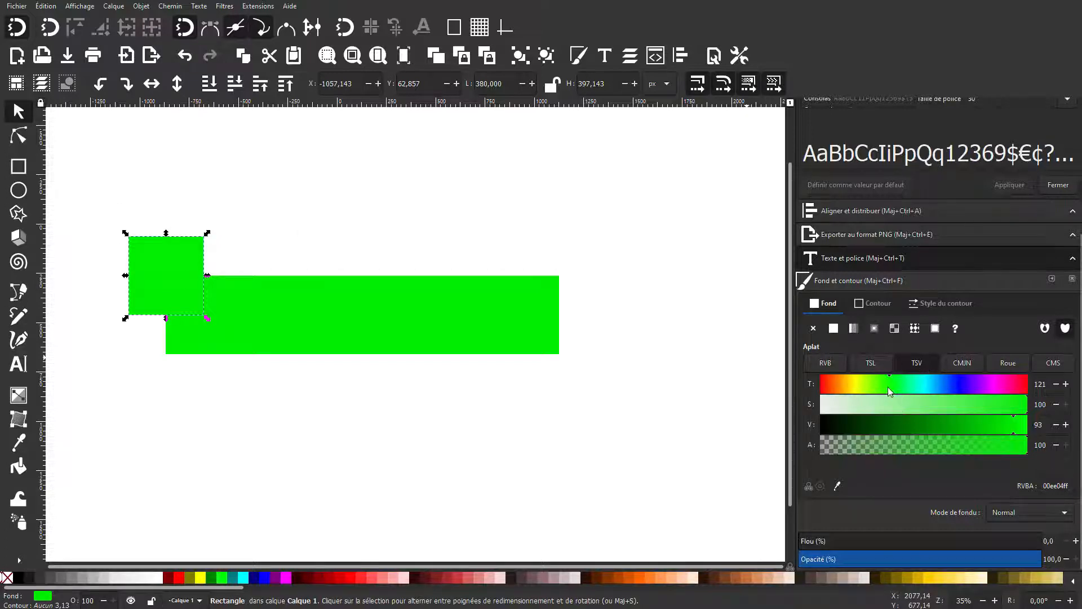
Recolor the small rectangle light blue with hue 194 and saturation 79, and send it behind the green bar
left_click_drag(888, 387, 887, 387)
left_click_drag(1005, 410, 984, 409)
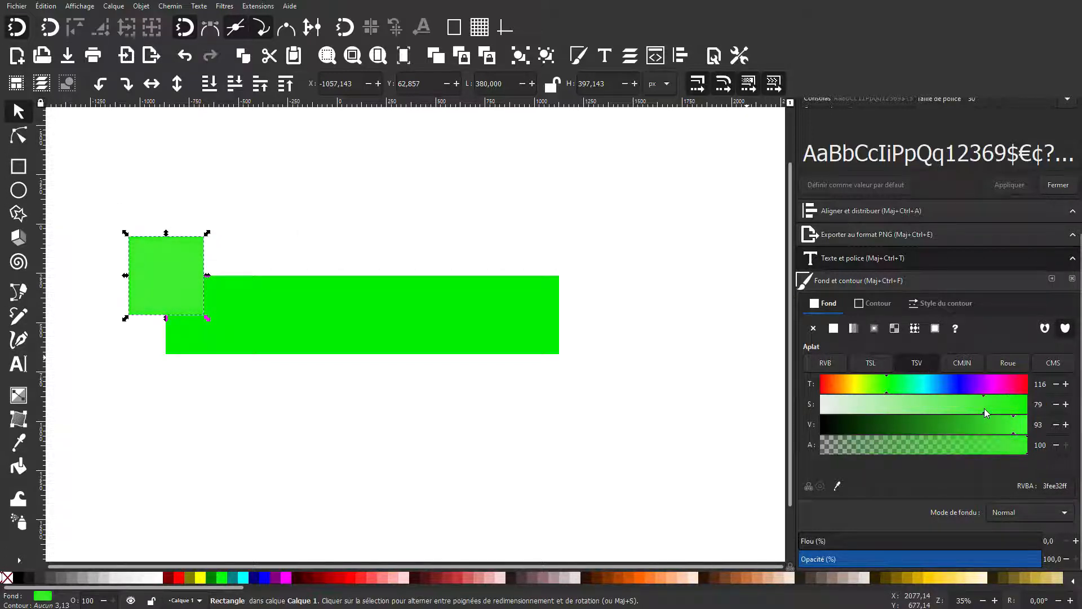
left_click_drag(903, 387, 932, 387)
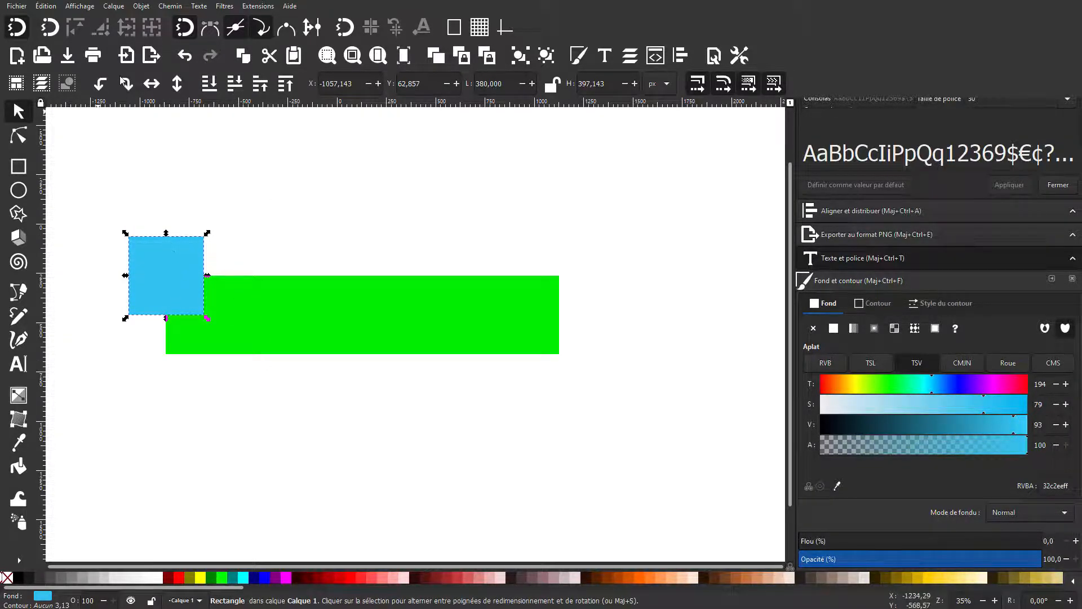
left_click(209, 84)
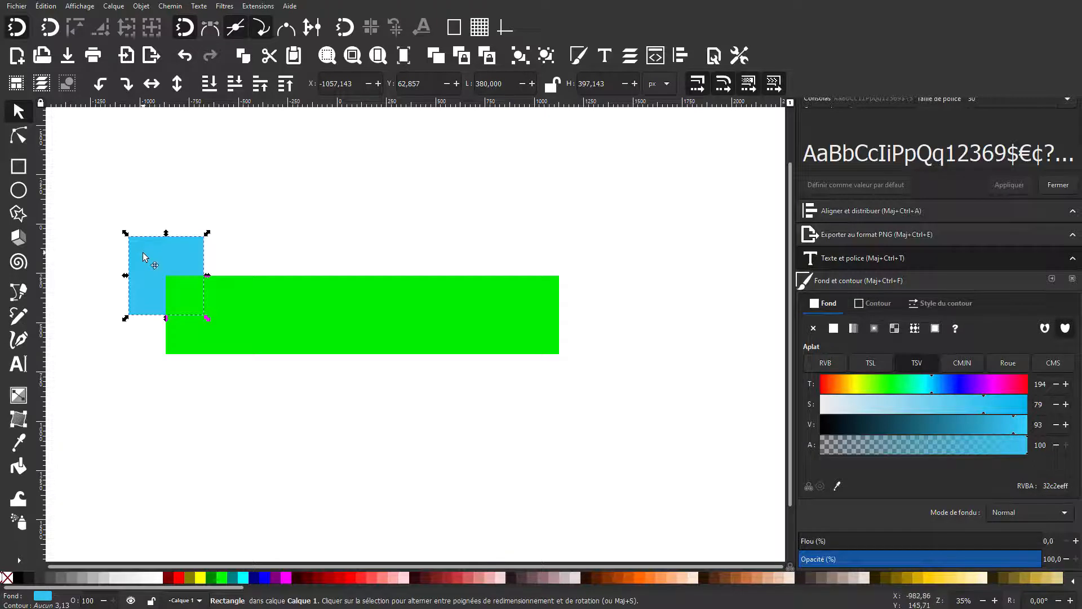
Try reshaping the blue rectangle with its rectangle corner handles, and undo the changes
key("r")
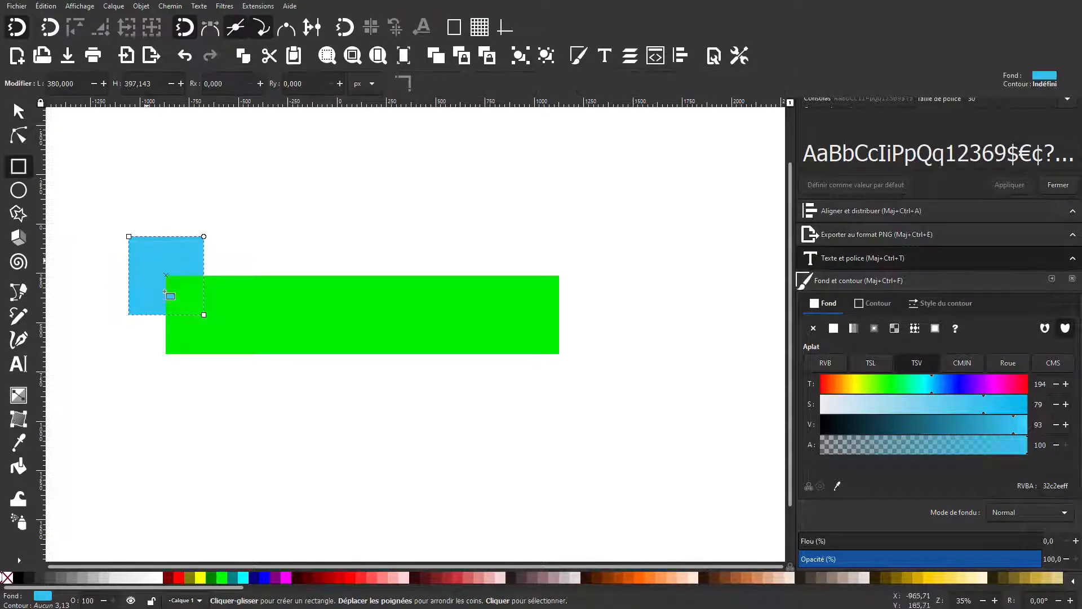
left_click_drag(129, 237, 221, 217)
key("ctrl+z")
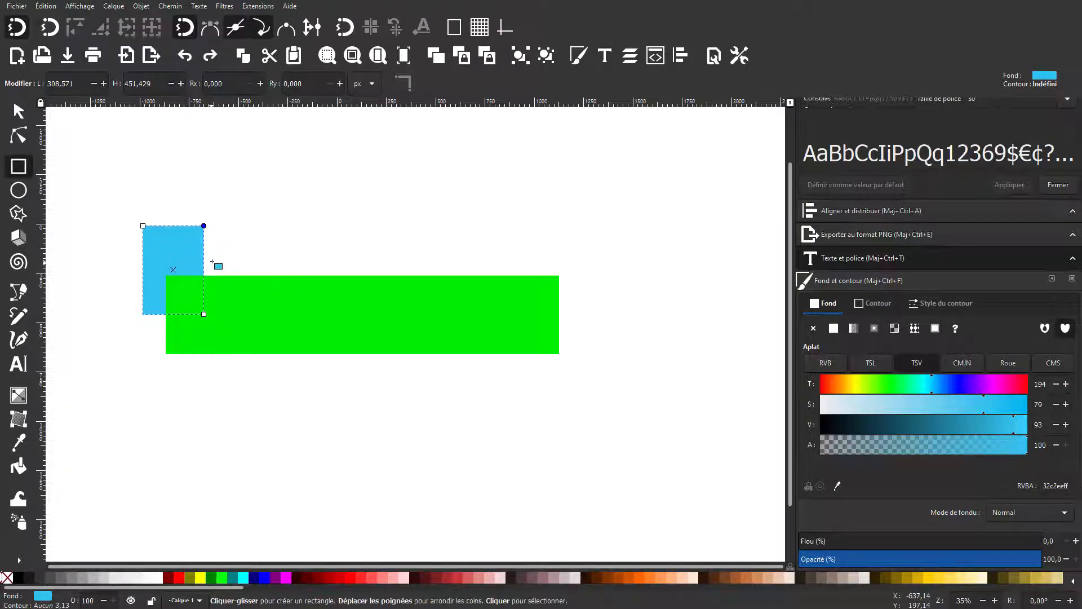
key("ctrl+z")
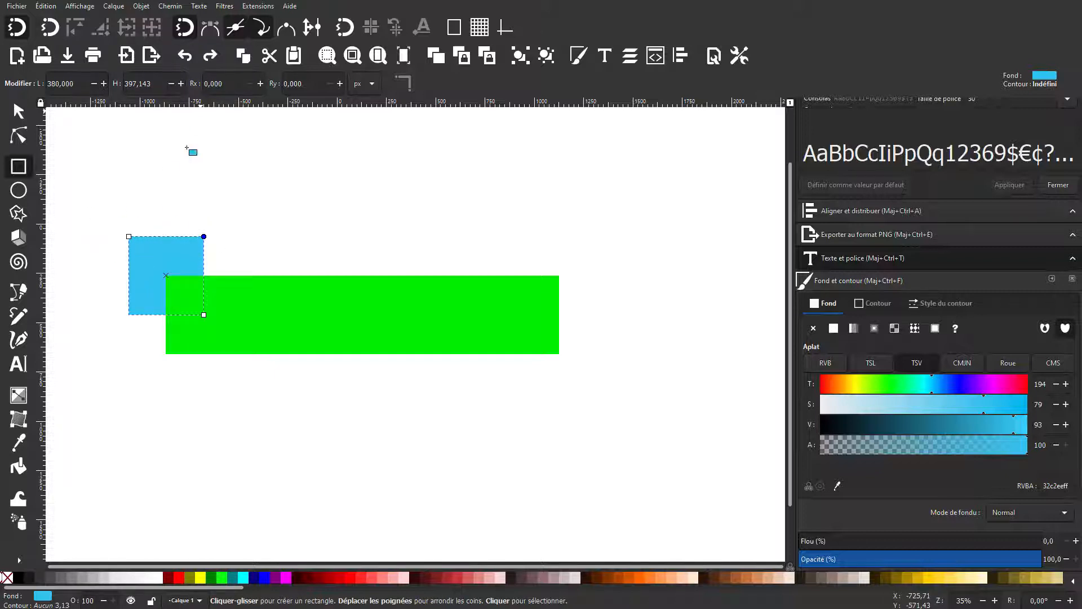
left_click(19, 111)
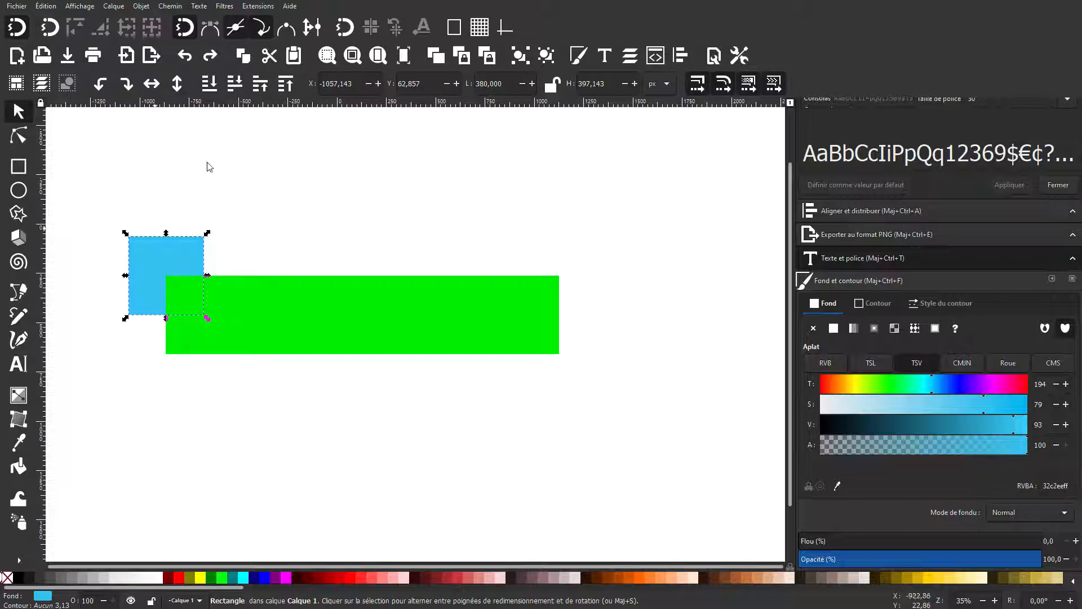
Convert the blue rectangle from an object to a path and activate node editing on it
left_click(181, 6)
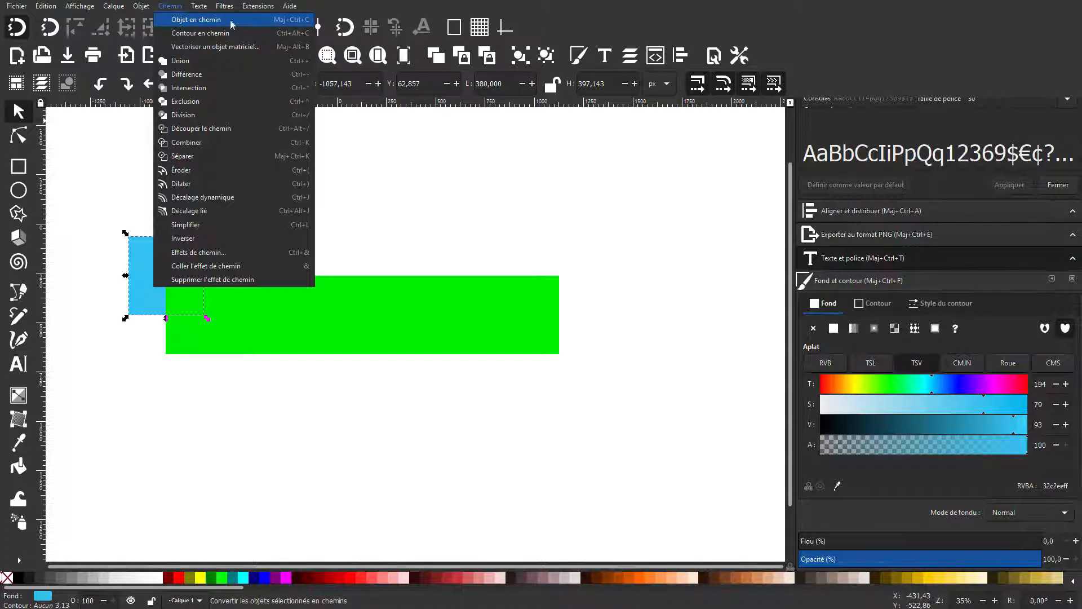
left_click(197, 21)
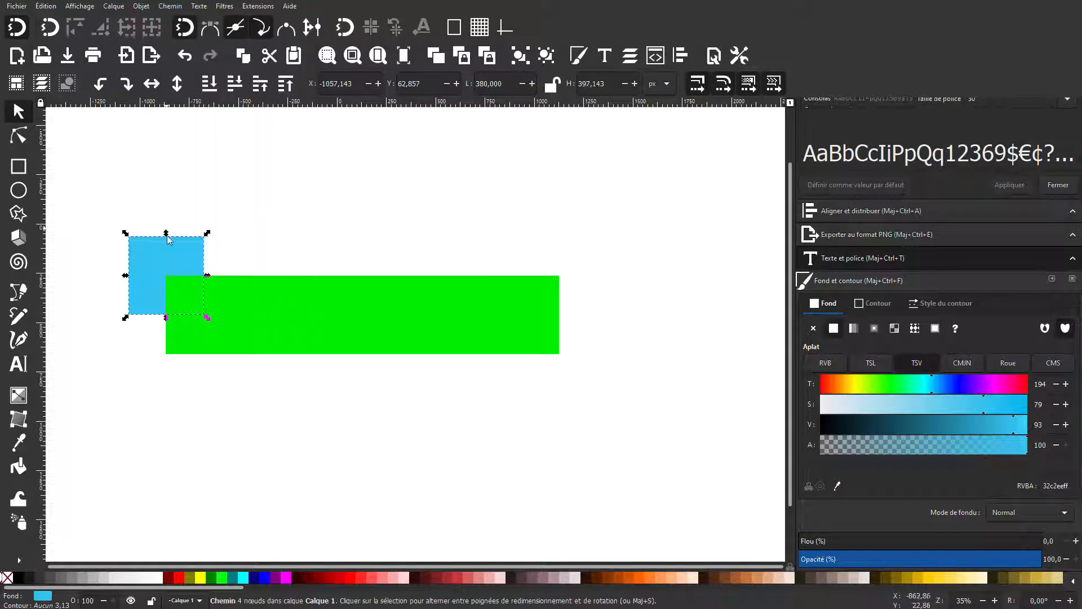
key("n")
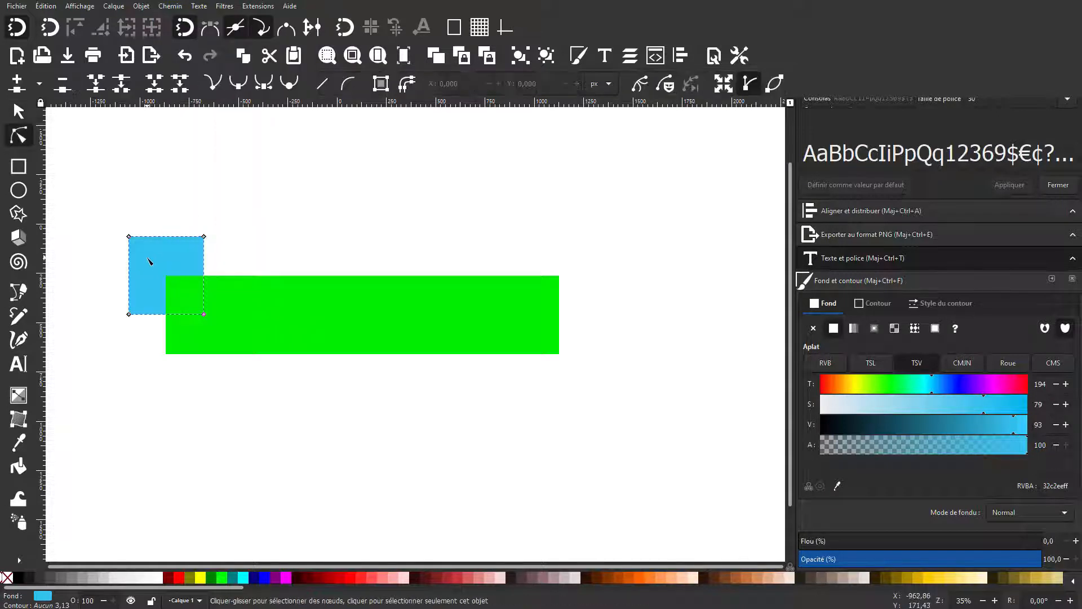
Try moving the blue path's lower-left node outward, and undo the move
left_click(129, 314)
mouse_move(122, 312)
left_mouse_down()
mouse_move(114, 239)
mouse_move(158, 288)
mouse_move(104, 302)
left_mouse_up()
key("ctrl+z")
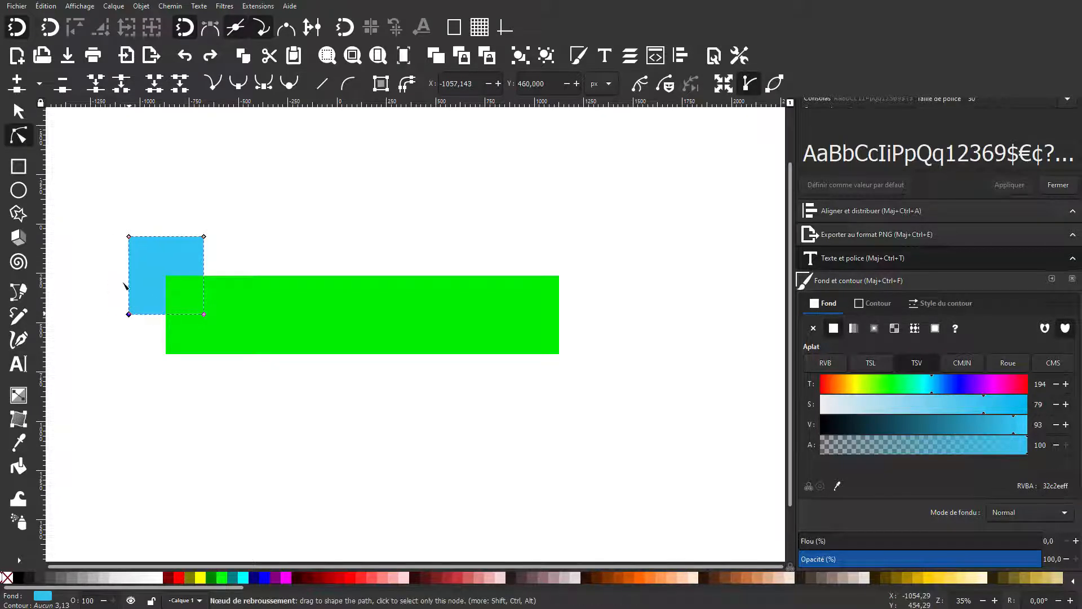
Insert a node midway on the blue path's left edge and pull it horizontally inward to X -900 px to form a notch
left_click_drag(111, 212, 150, 314)
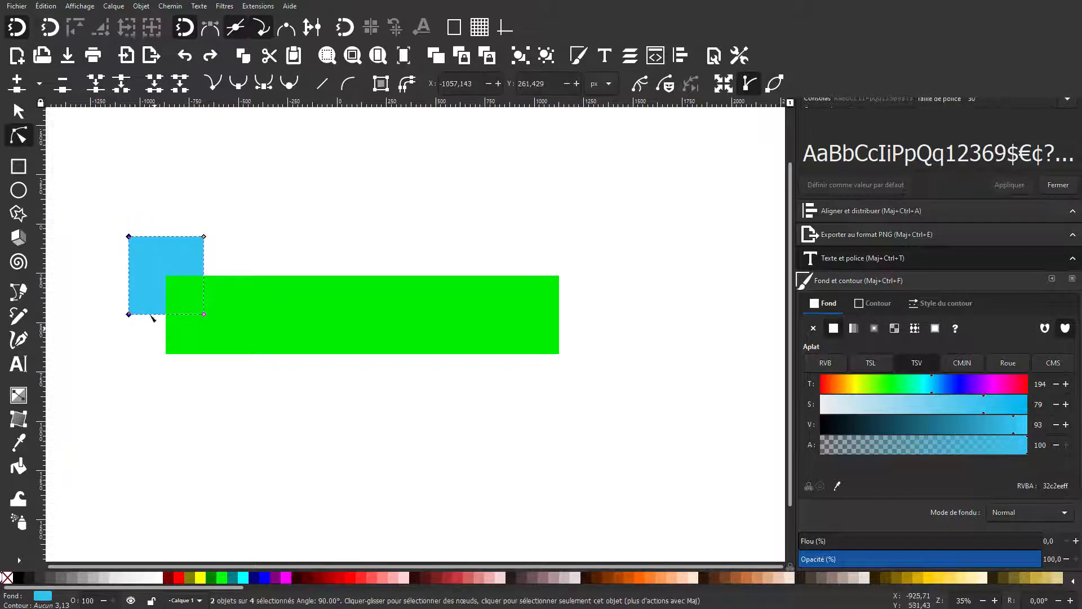
left_click(18, 86)
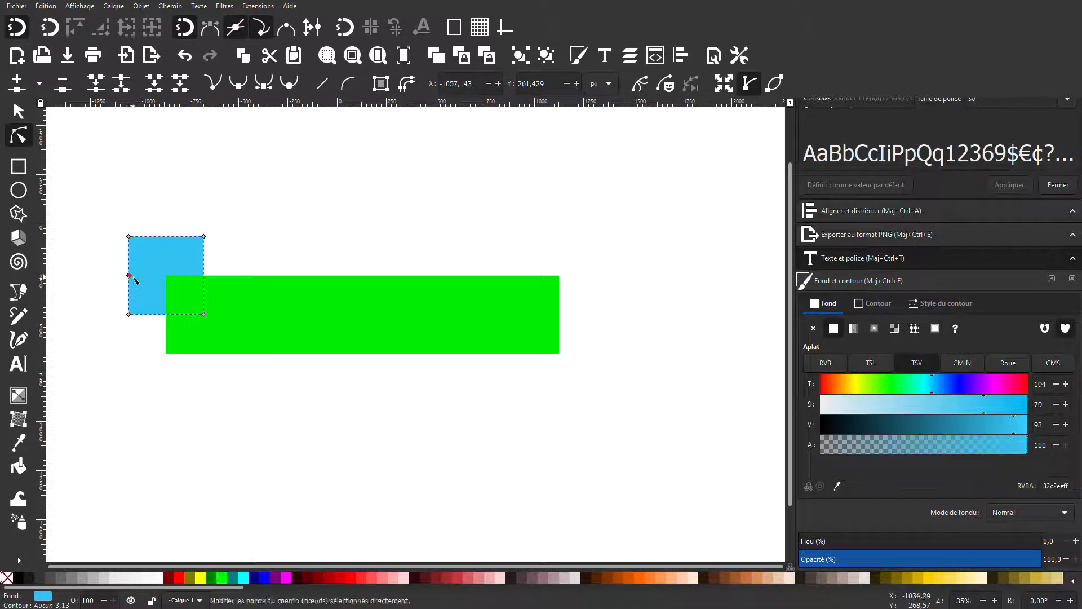
mouse_move(129, 276)
left_mouse_down()
mouse_move(200, 276)
mouse_move(150, 278)
left_mouse_up()
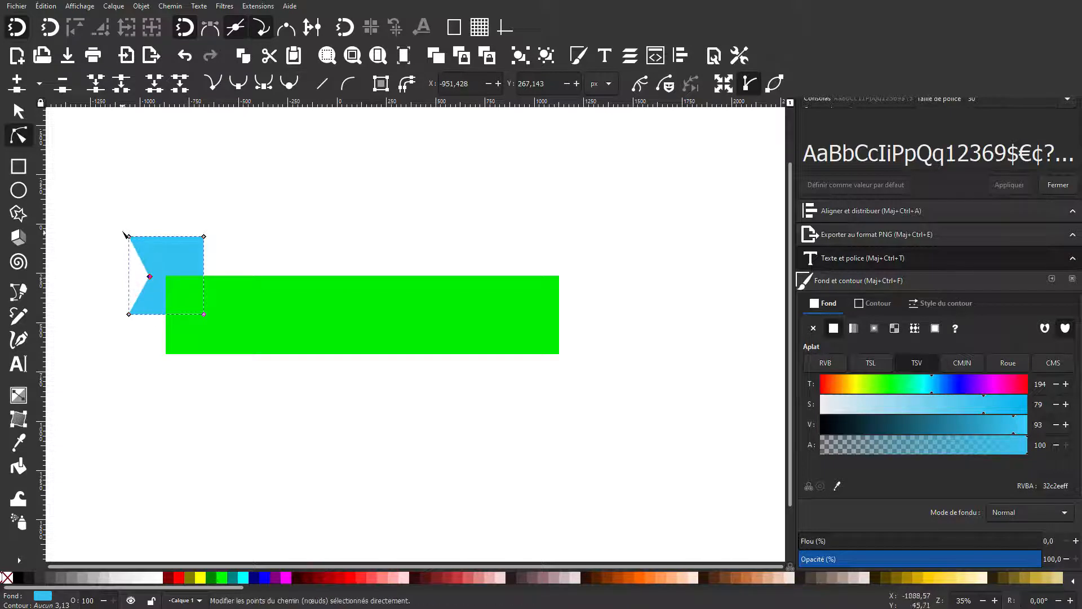
key("ctrl+z")
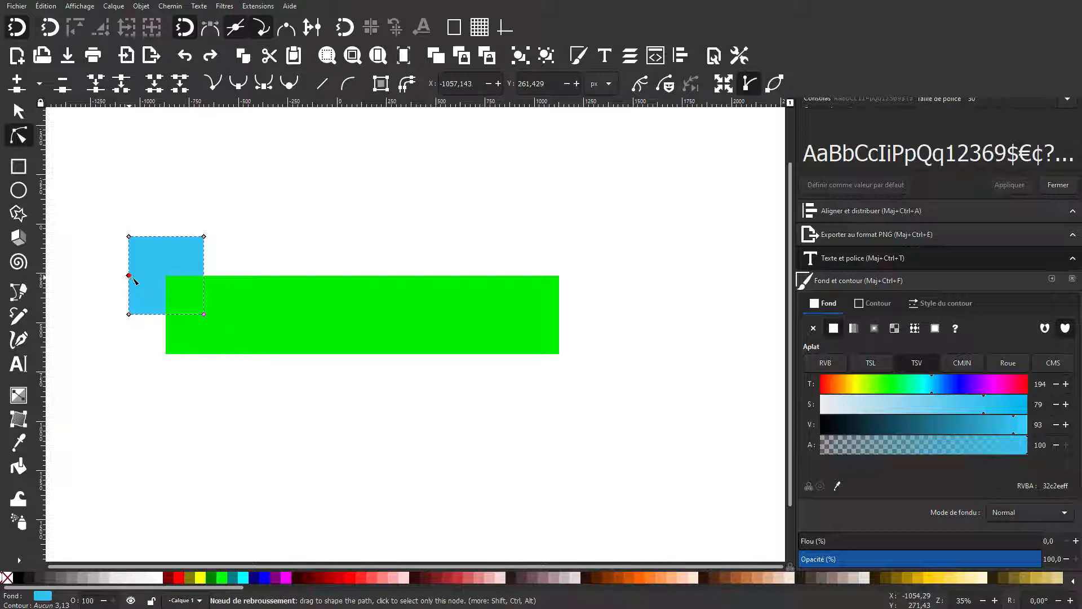
left_click_drag(132, 276, 161, 277)
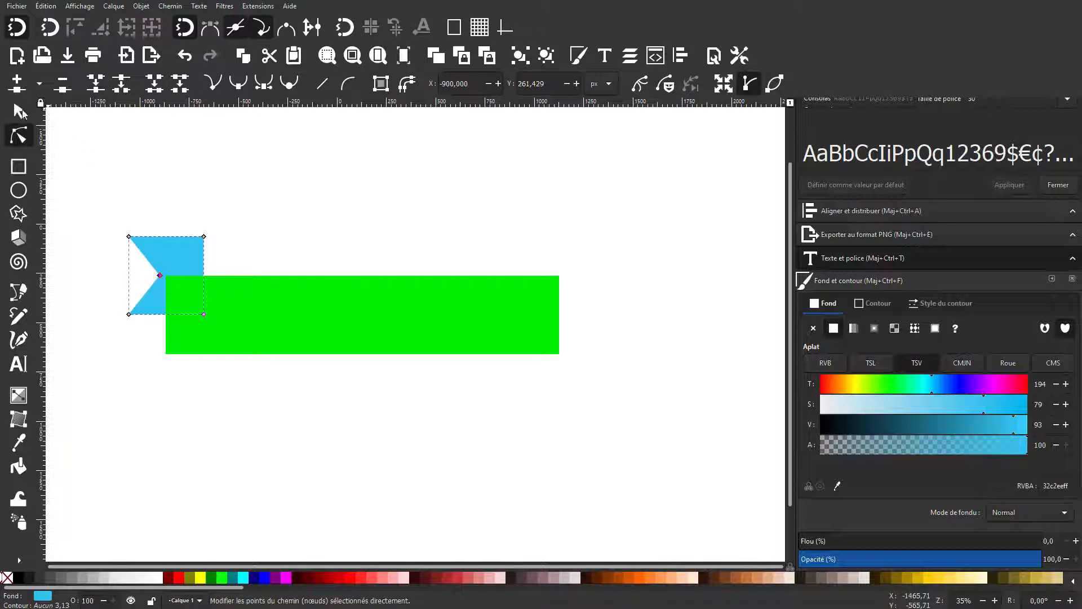
Shift the notched blue tail horizontally to the left, to about X -1117 px
key("s")
left_click_drag(182, 262, 172, 262)
left_click(275, 226)
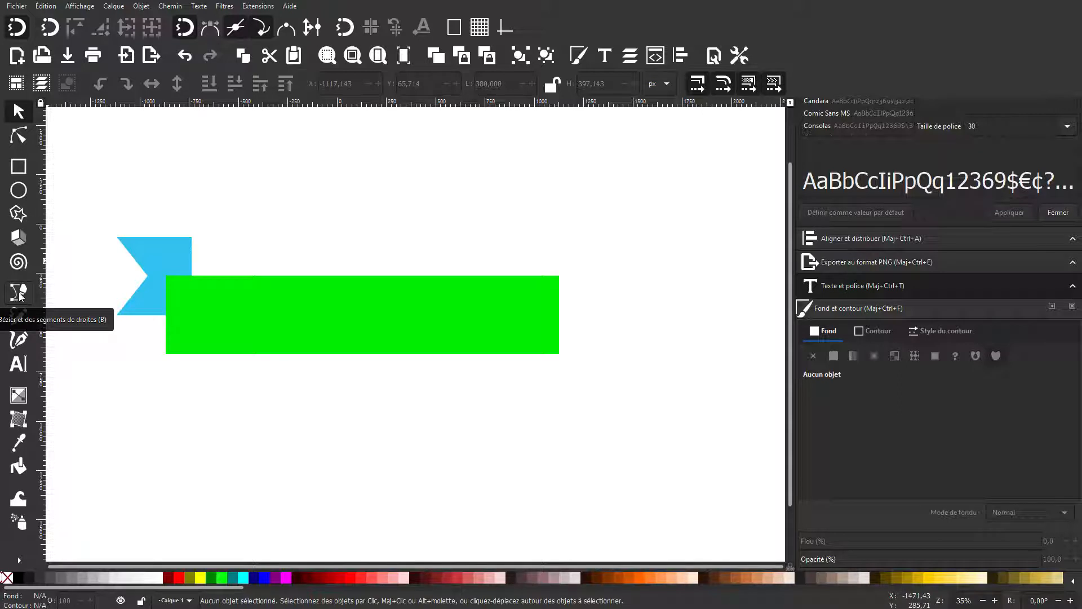
Draw a closed Bézier triangle between the green bar's upper-left corner, the tail's upper-right corner and the point where the tail's right edge meets the bar
key("n")
left_click(162, 249)
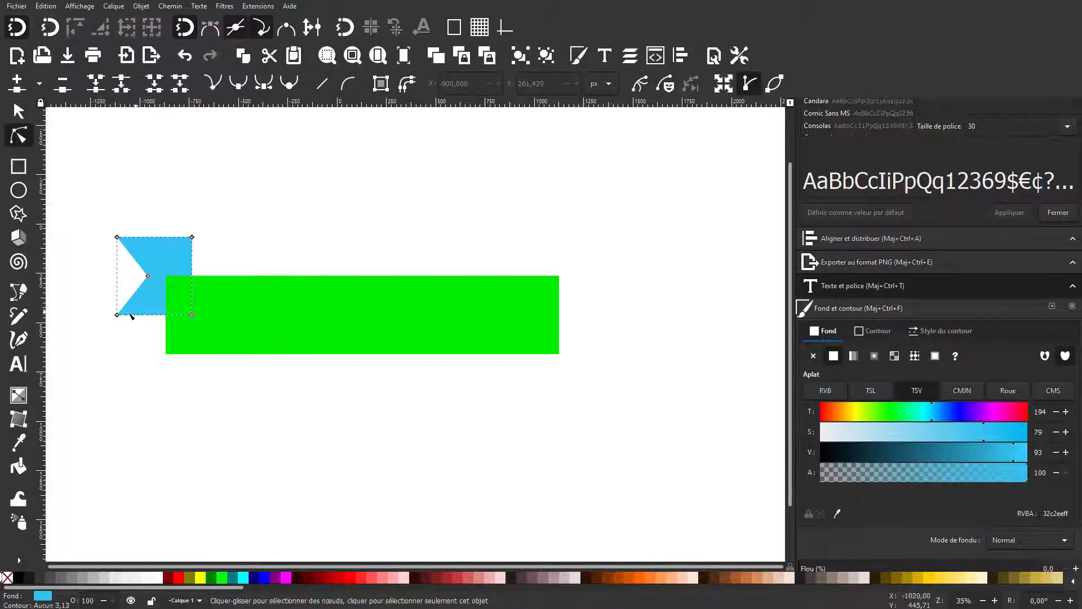
left_click(25, 295)
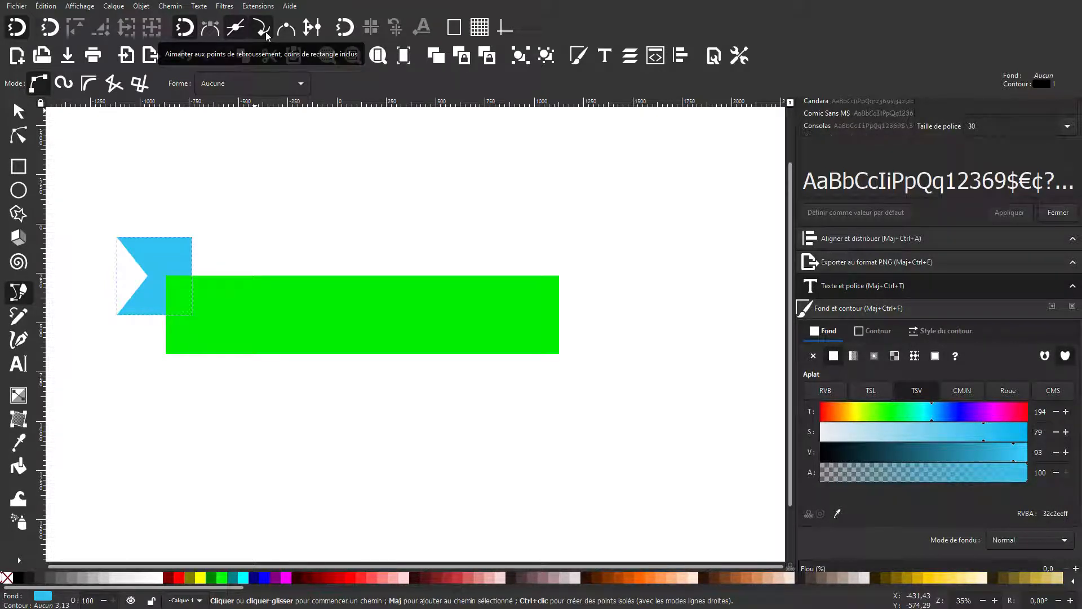
left_click(166, 276)
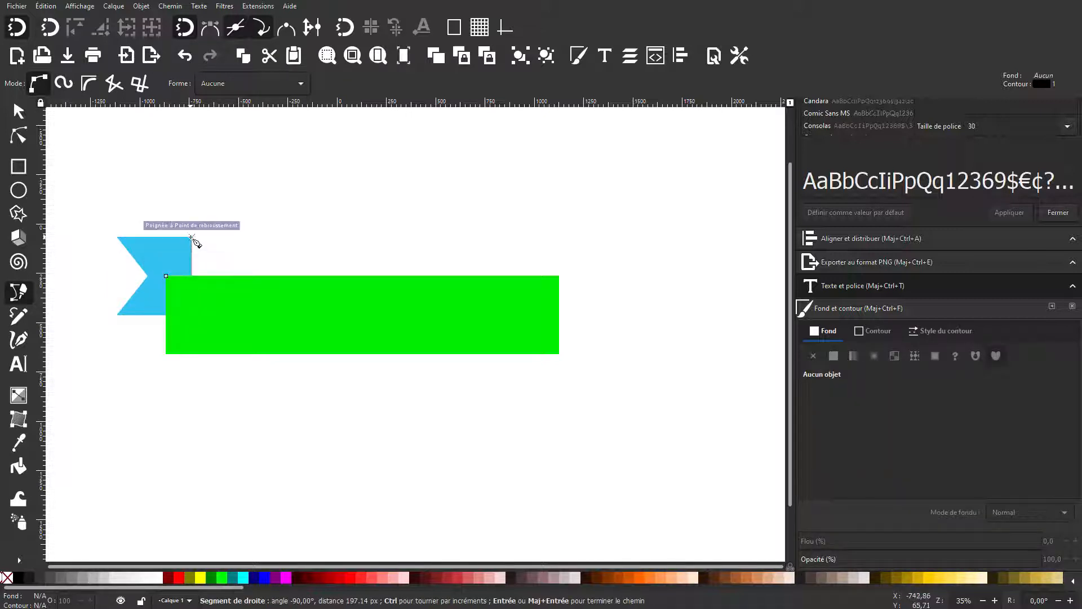
left_click(166, 275)
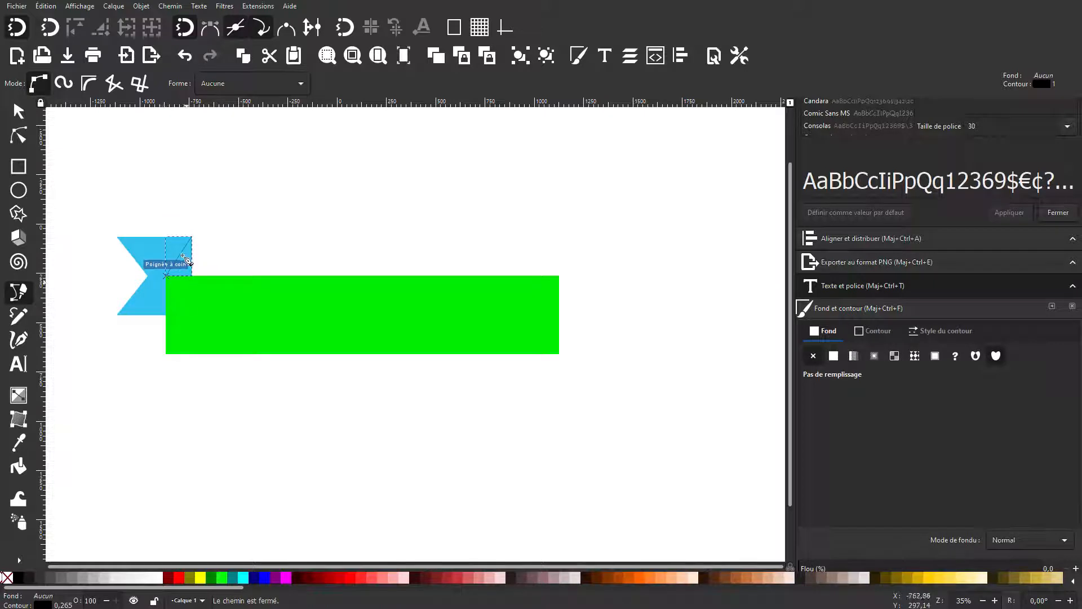
Give the fold triangle a flat red fill with hue 0, saturation 79 and value 93, and remove its outline
left_click(18, 112)
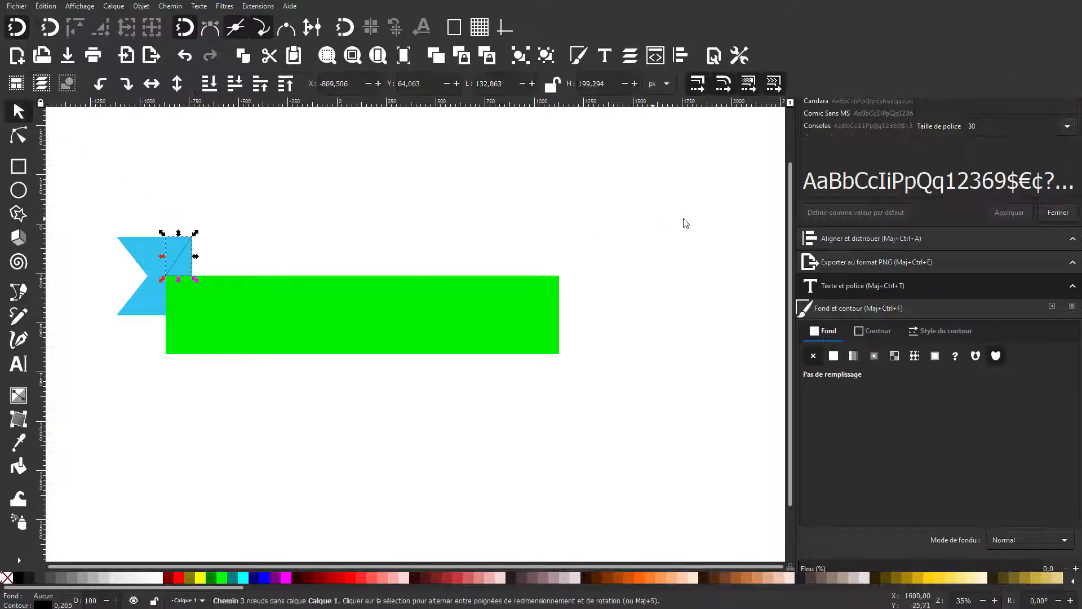
left_click(833, 356)
left_click_drag(830, 416, 821, 416)
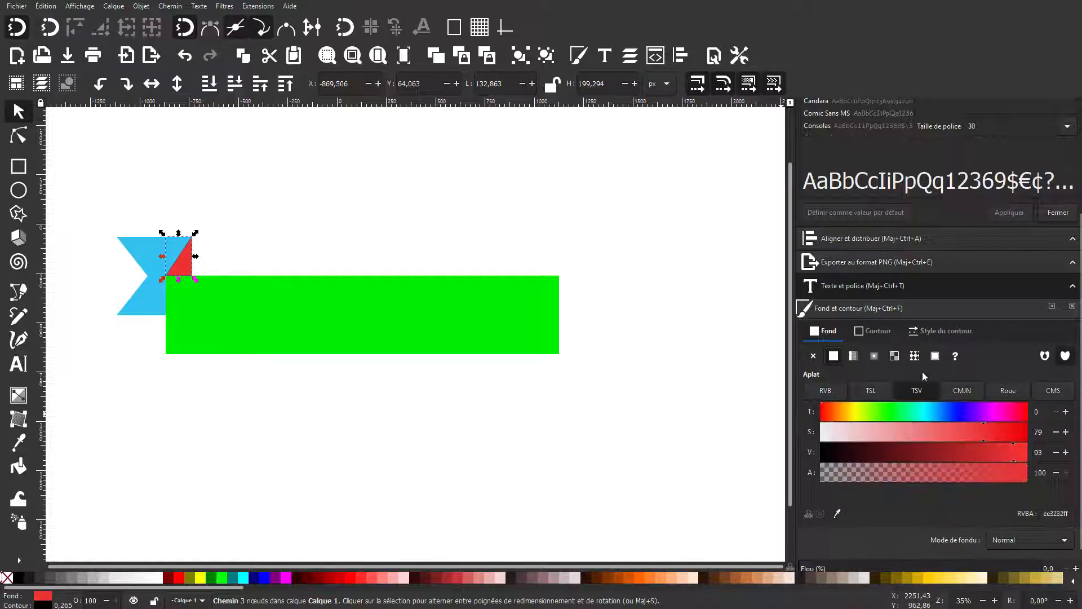
left_click(872, 332)
left_click(813, 356)
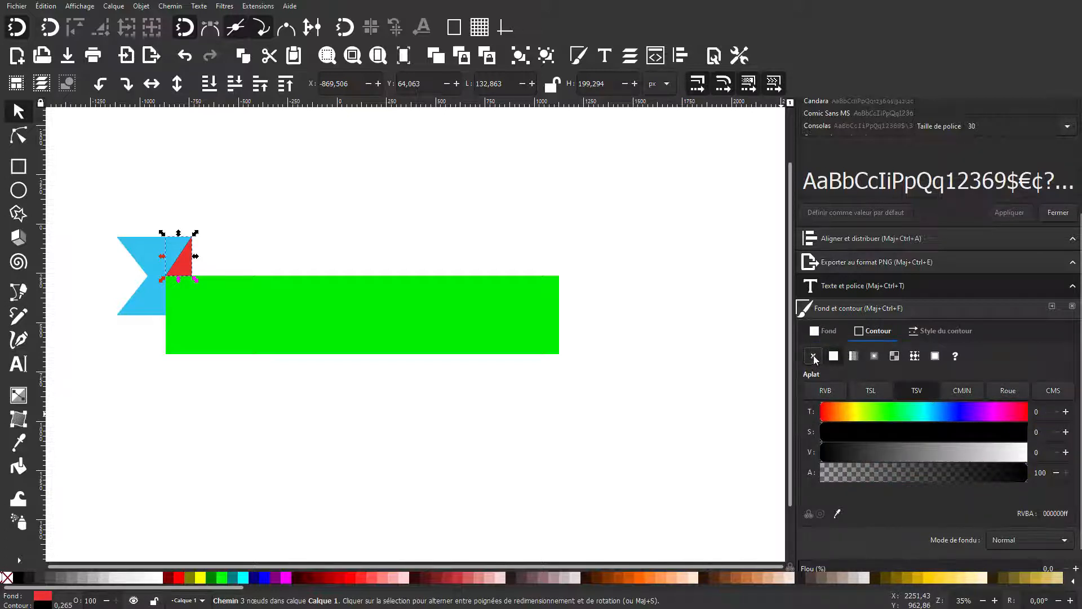
left_click(208, 254)
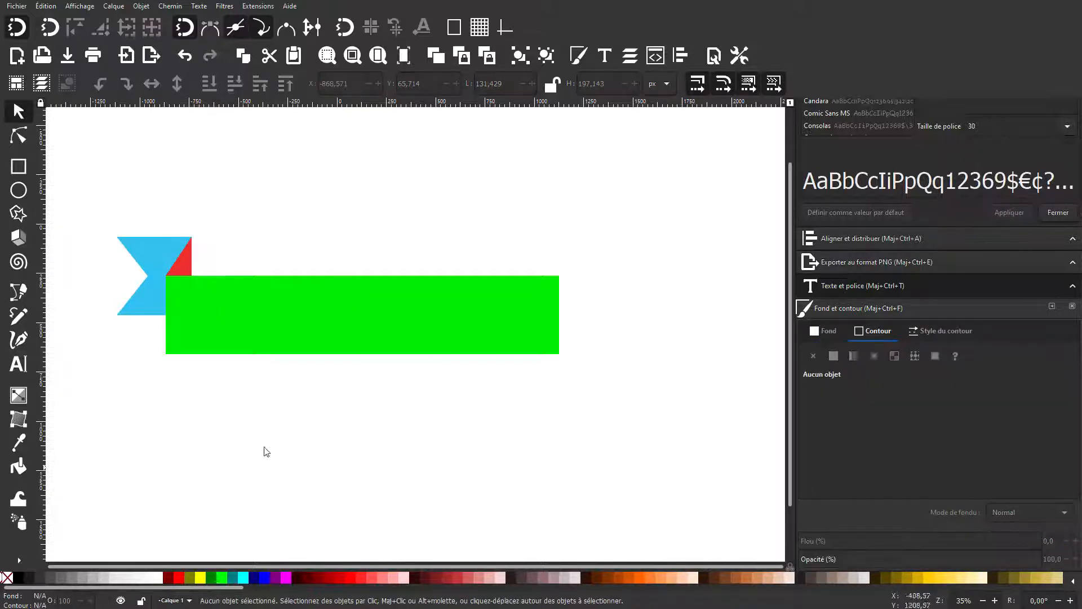
left_click(179, 264)
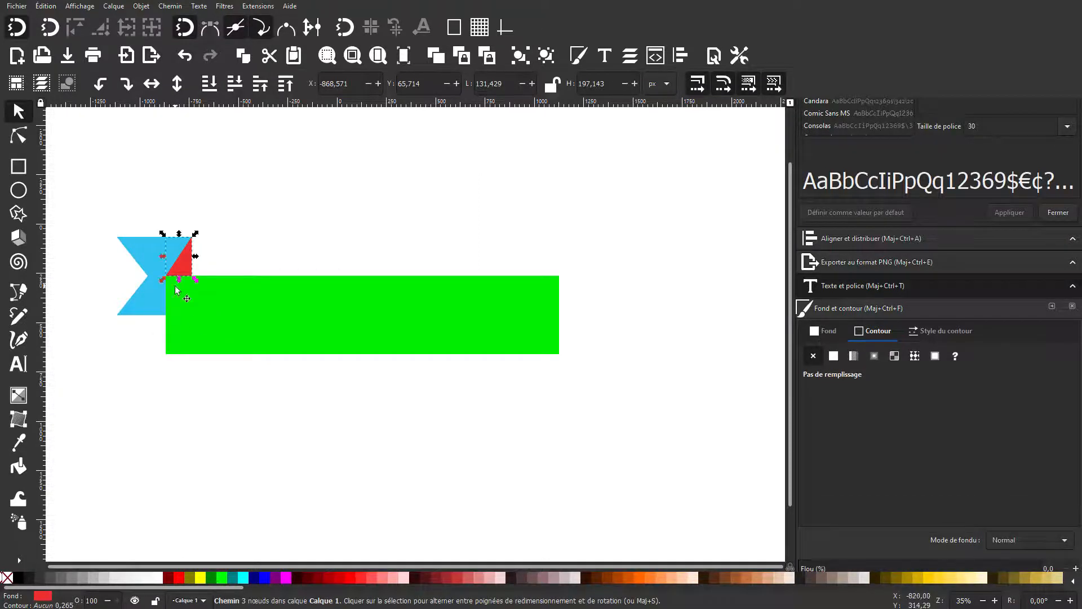
left_click(258, 261)
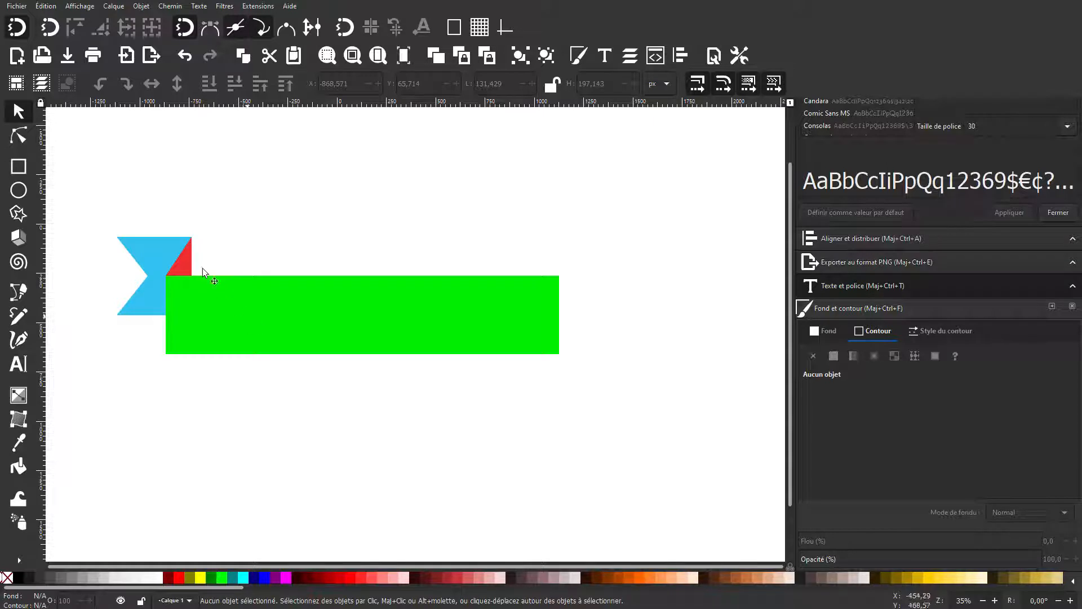
Copy the blue tail together with its red triangle and place the copy above the green bar
left_click_drag(98, 210, 228, 327)
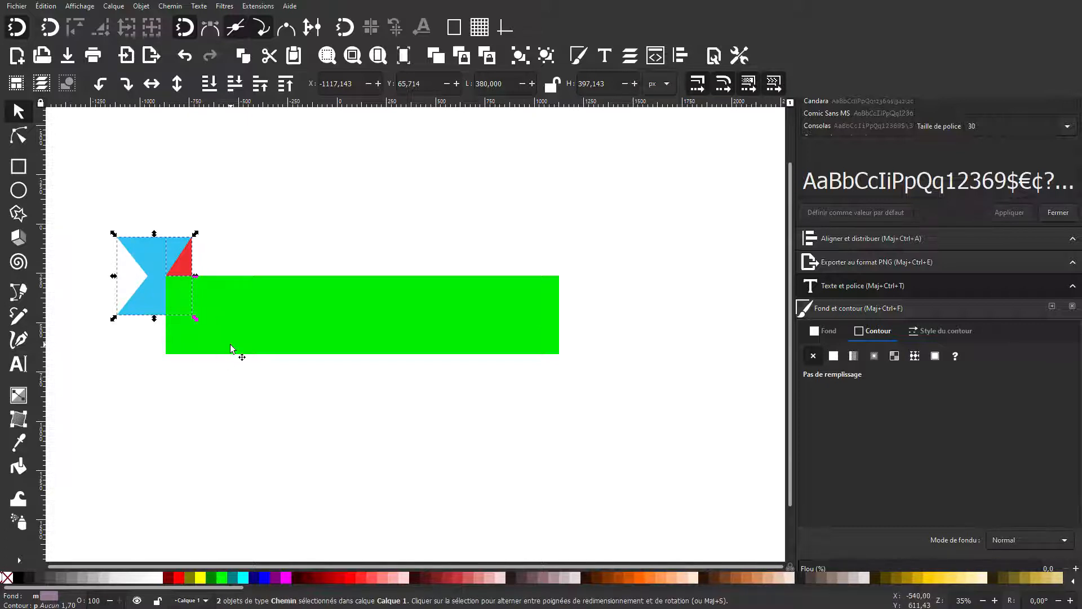
key("ctrl+v")
left_click_drag(301, 297, 316, 217)
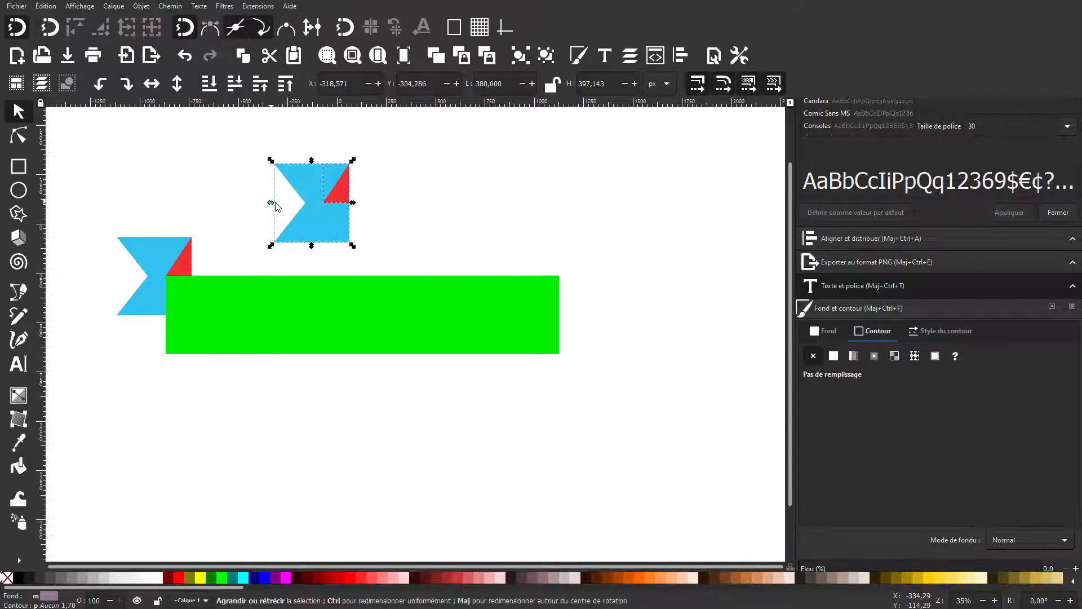
Flip the copied tail and triangle horizontally so that the notch faces right
left_click_drag(271, 202, 430, 208)
key("ctrl+z")
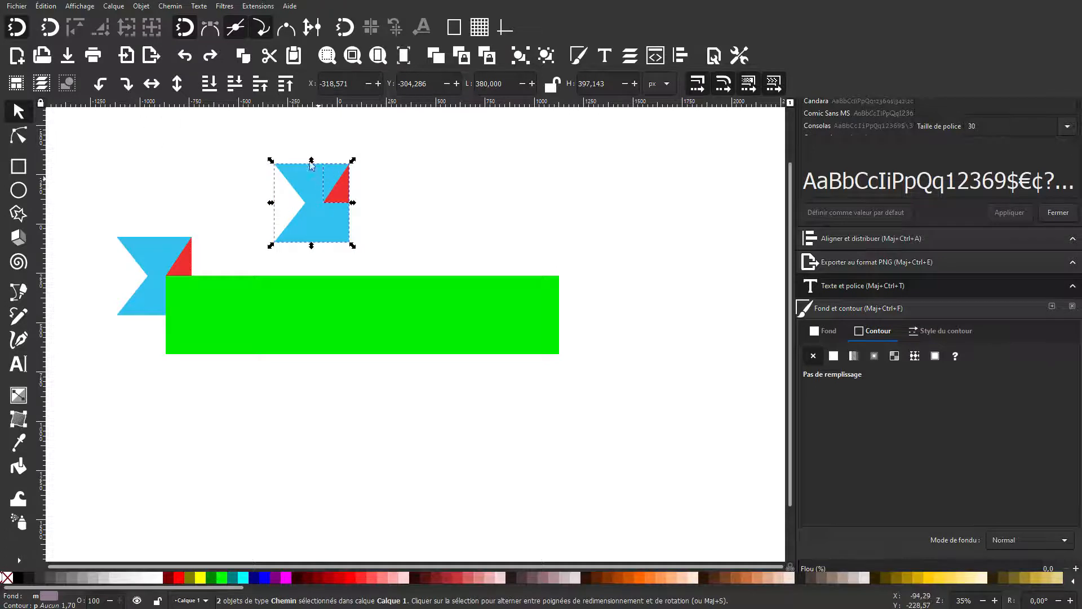
left_click(152, 85)
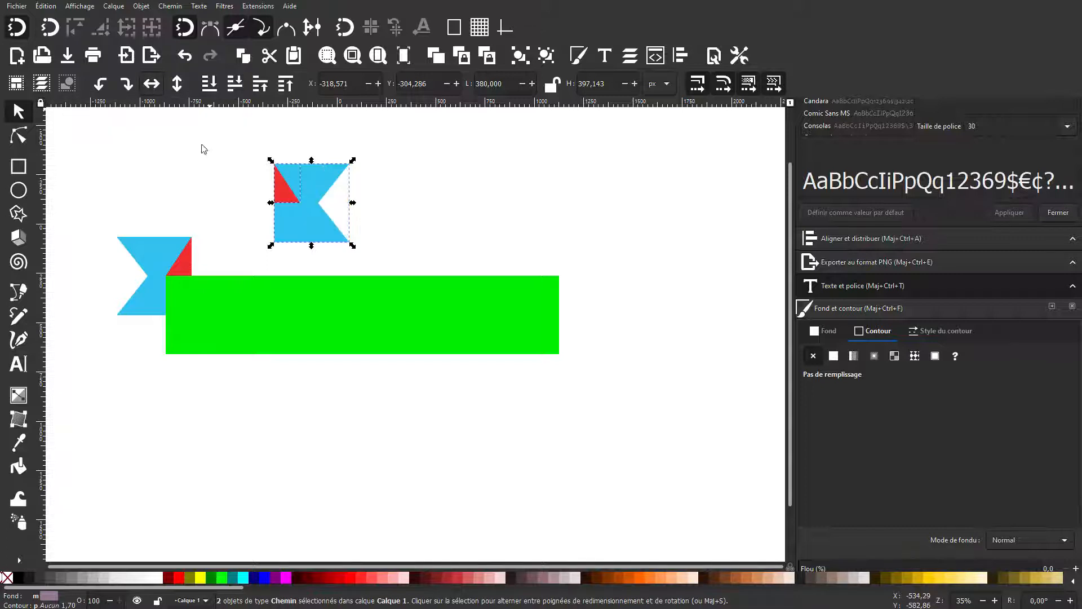
left_click(156, 89)
left_click(156, 88)
left_click(156, 89)
left_click(157, 89)
left_click(156, 89)
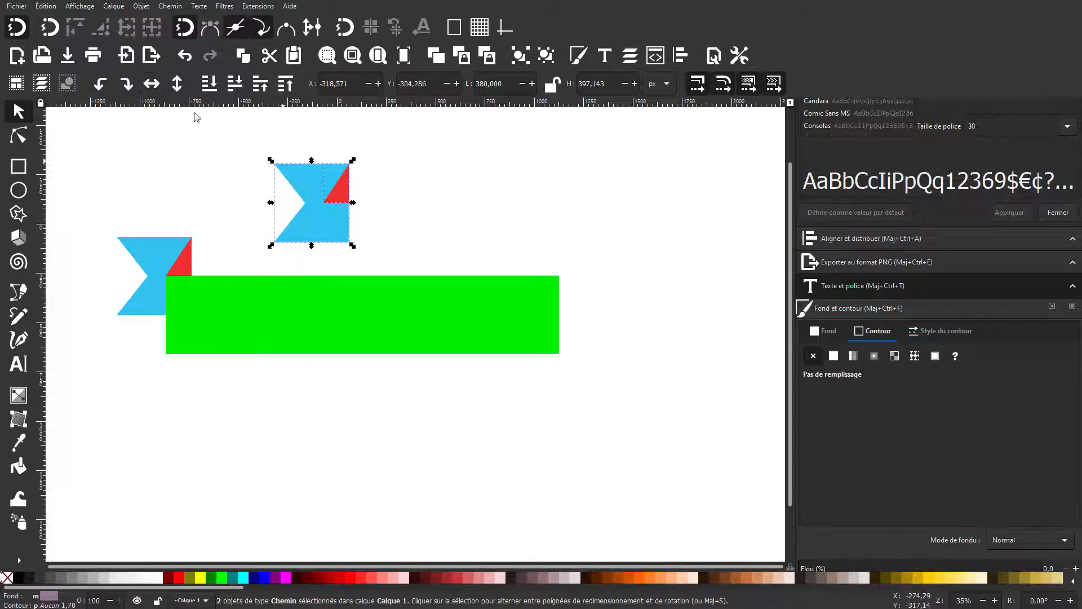
left_click(156, 89)
Snap the flipped tail and triangle onto the green bar's right end and send them behind the bar
left_click_drag(309, 212, 569, 290)
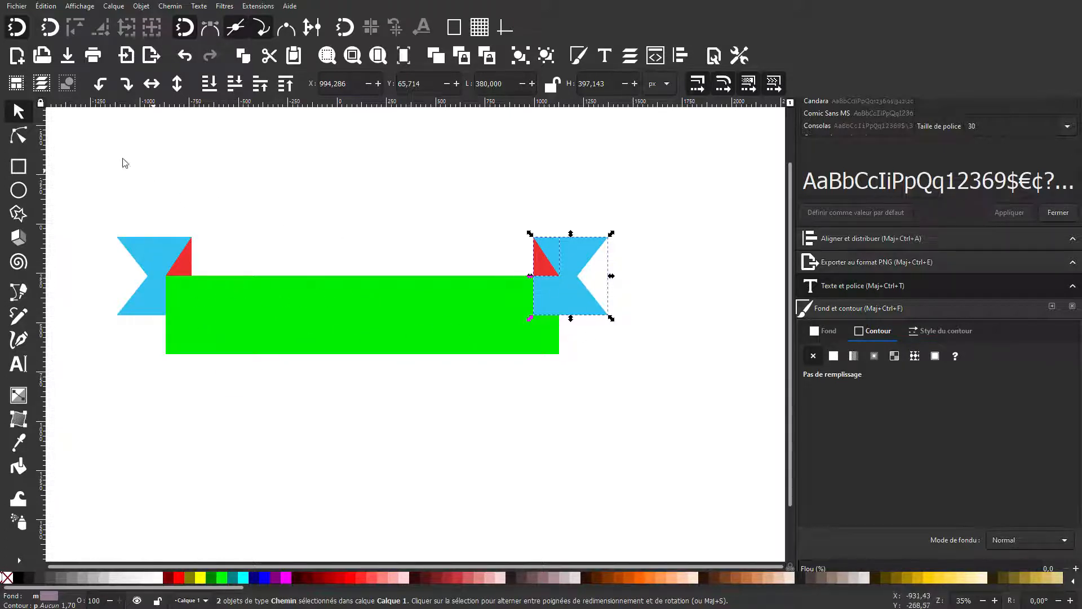
left_click(214, 87)
left_click(648, 319)
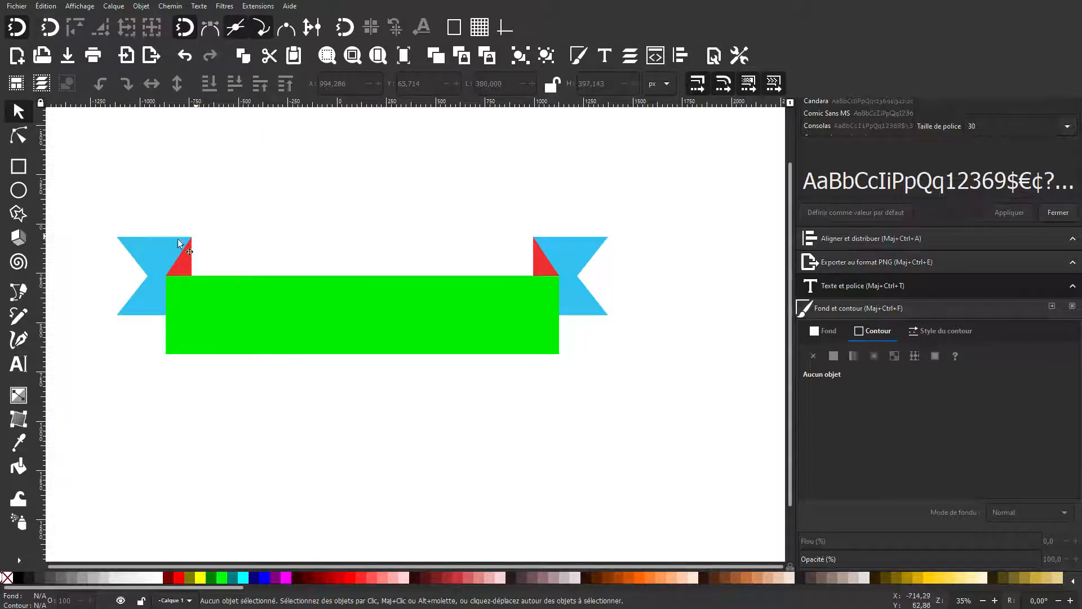
Move all five banner pieces together down and to the right, to about X -803 px, Y 229 px
left_click_drag(91, 173, 685, 414)
left_click_drag(358, 322, 420, 355)
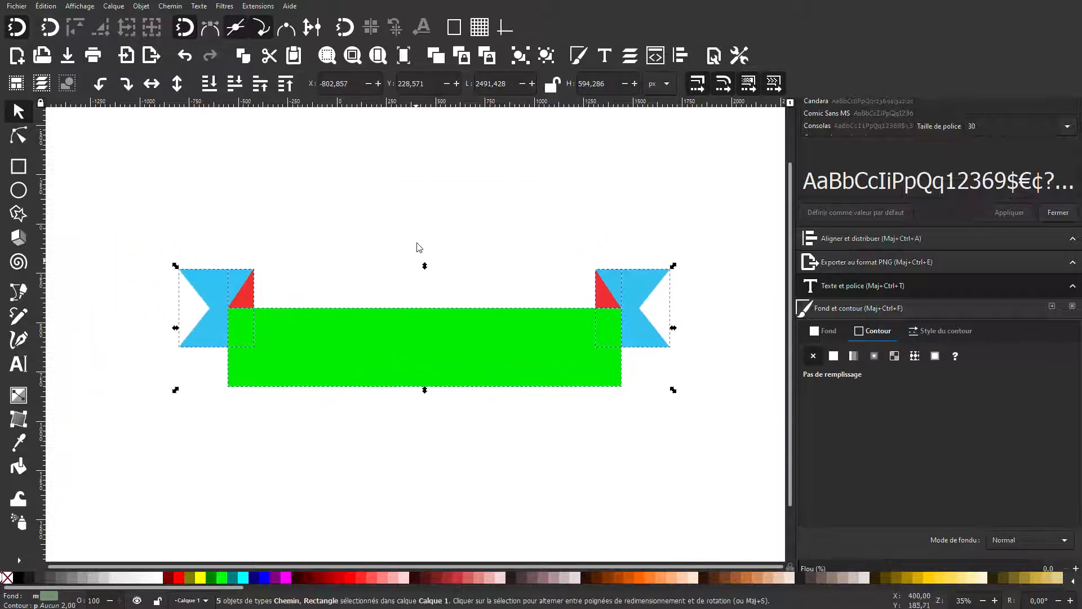
left_click(417, 241)
Remove the fill from all banner pieces and give them a flat black outline
left_click_drag(143, 201, 733, 464)
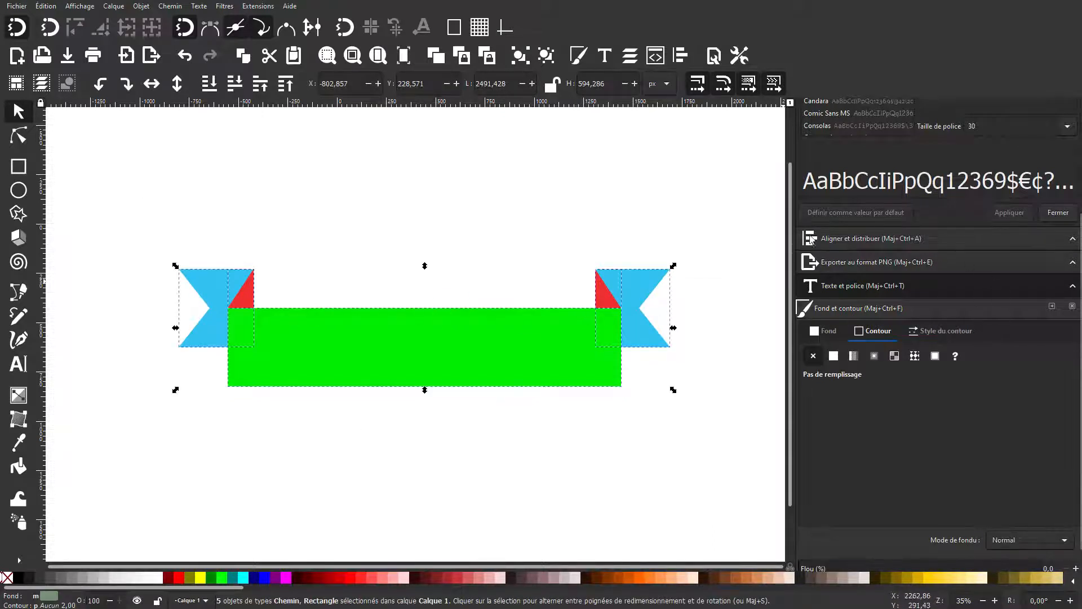
left_click(828, 339)
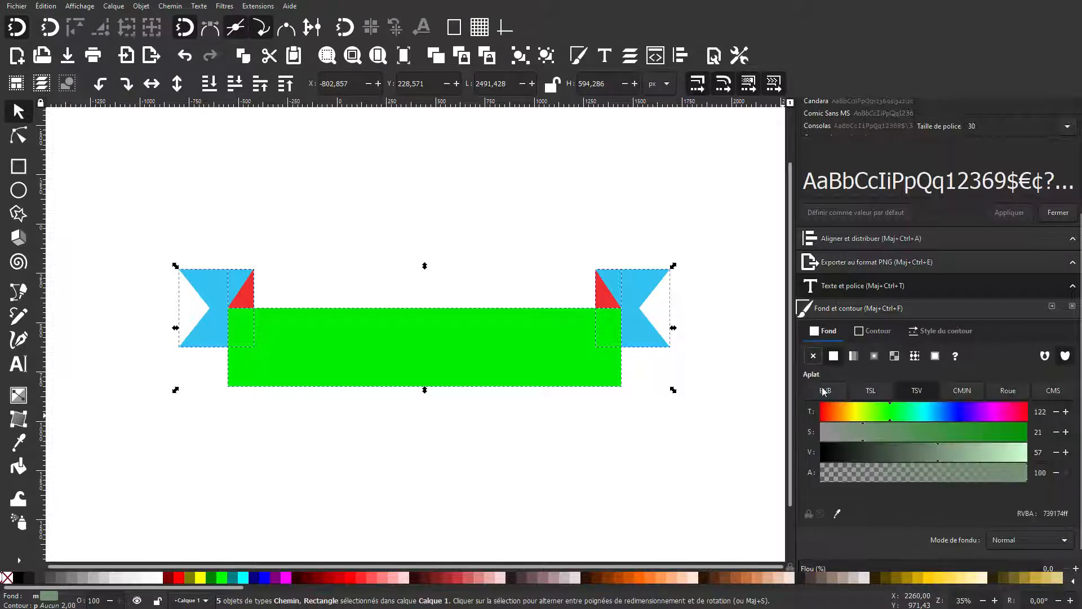
left_click(813, 356)
left_click(873, 331)
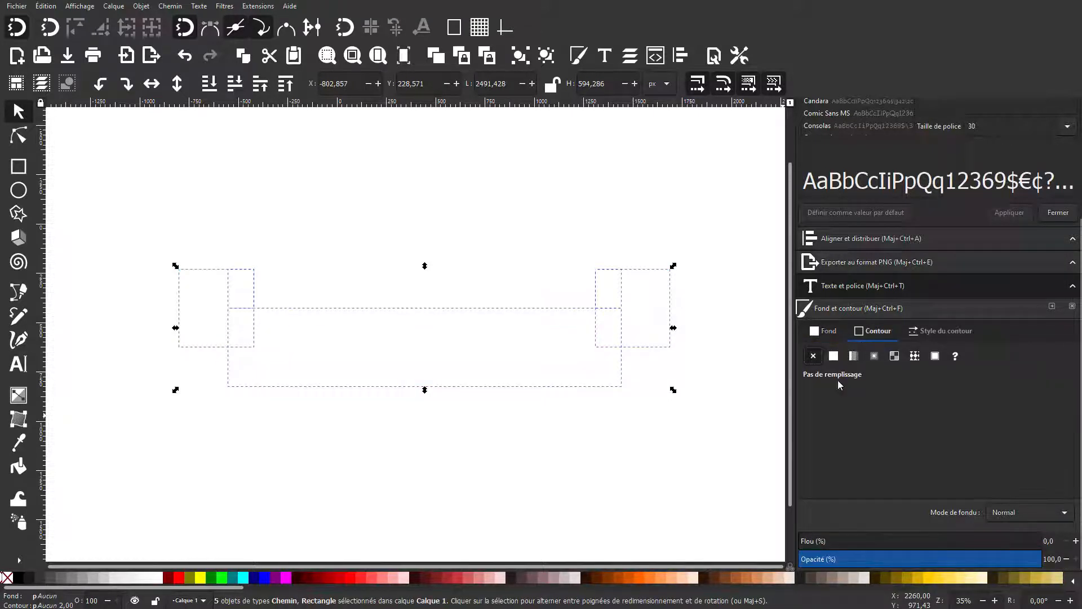
left_click(833, 356)
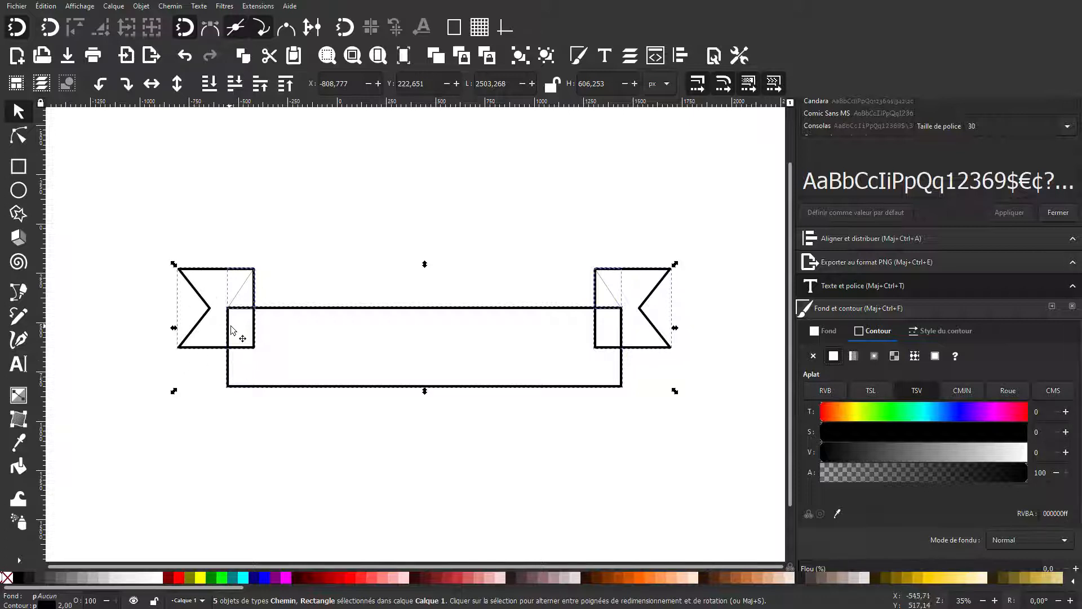
Set a flat white fill (ffffff) on all banner pieces
left_click(826, 332)
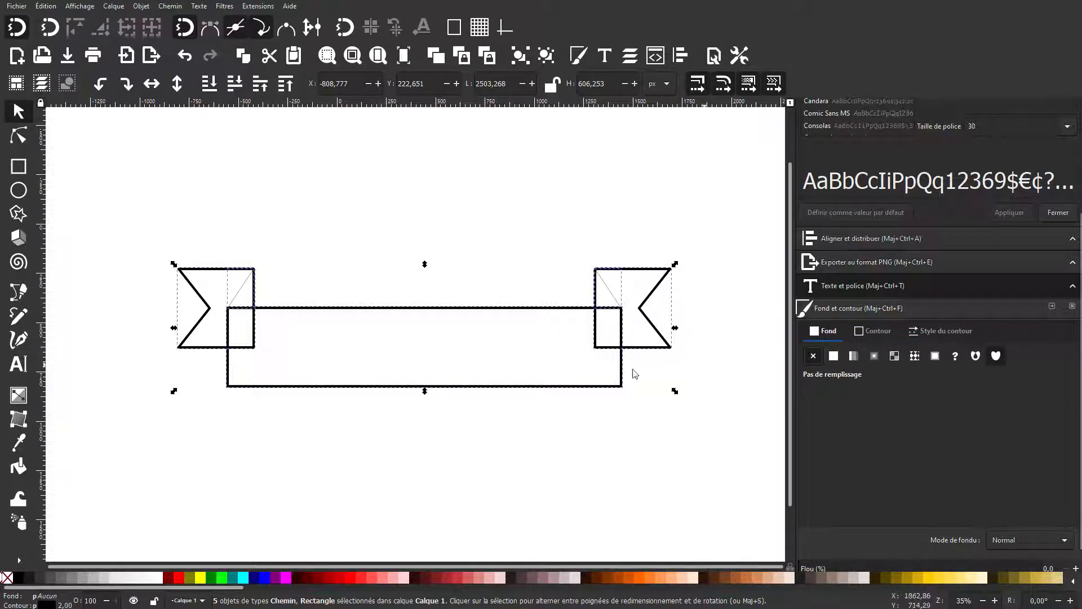
left_click(834, 355)
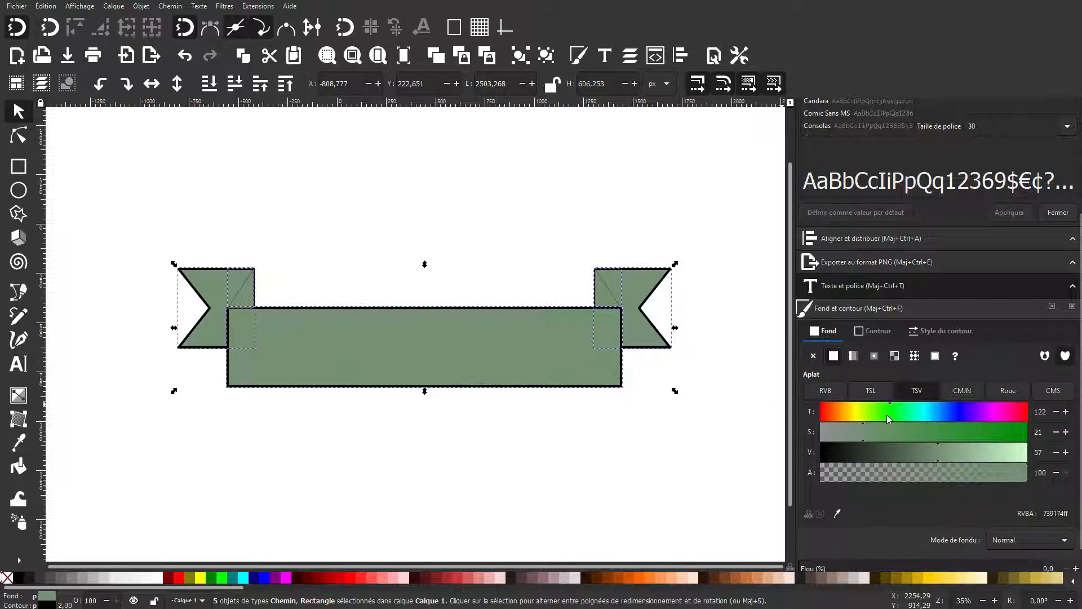
left_click_drag(888, 415, 1047, 459)
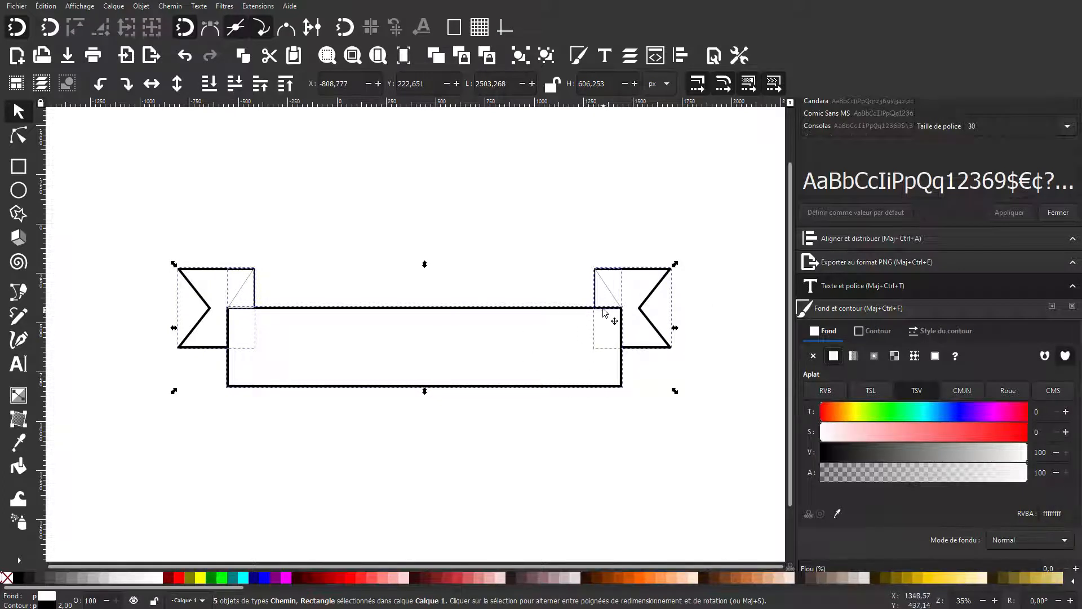
left_click(423, 285)
Set the outline thickness of all five banner pieces to 20 px
left_click(246, 300)
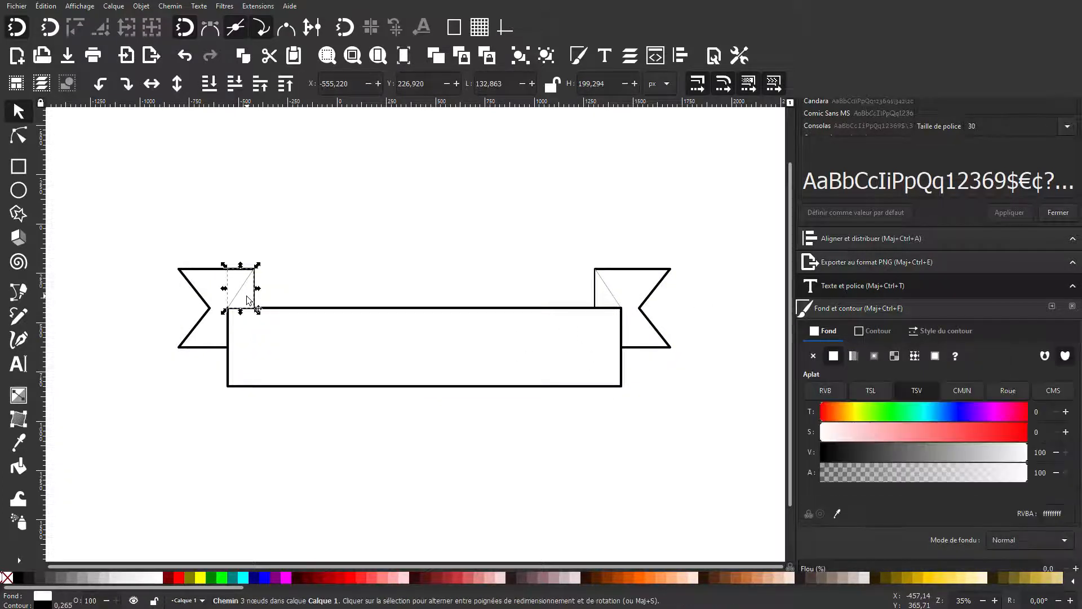
left_click_drag(119, 195, 742, 487)
left_click(873, 331)
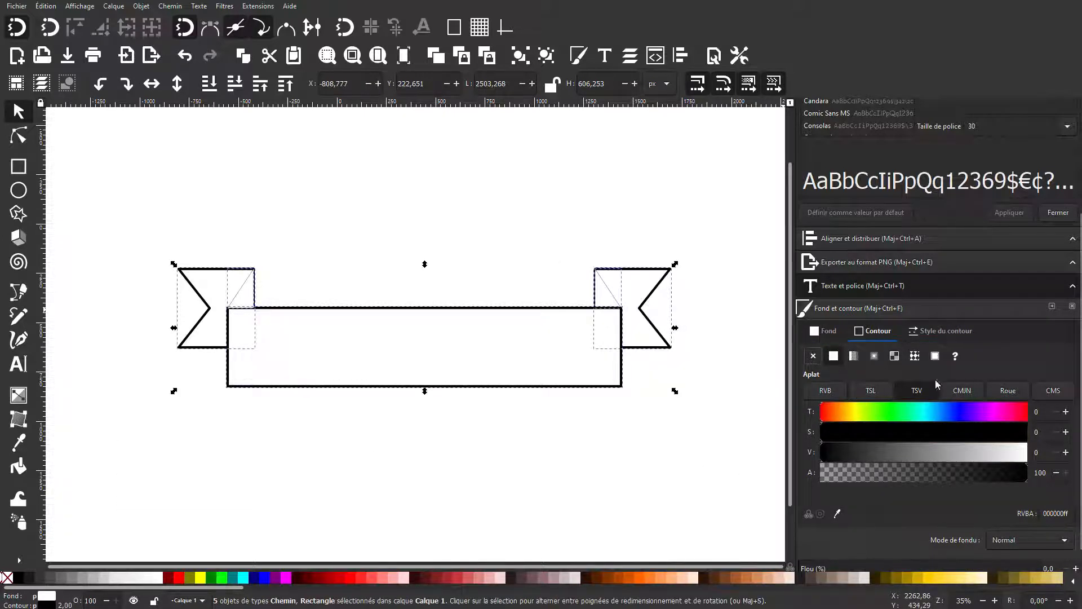
left_click(924, 332)
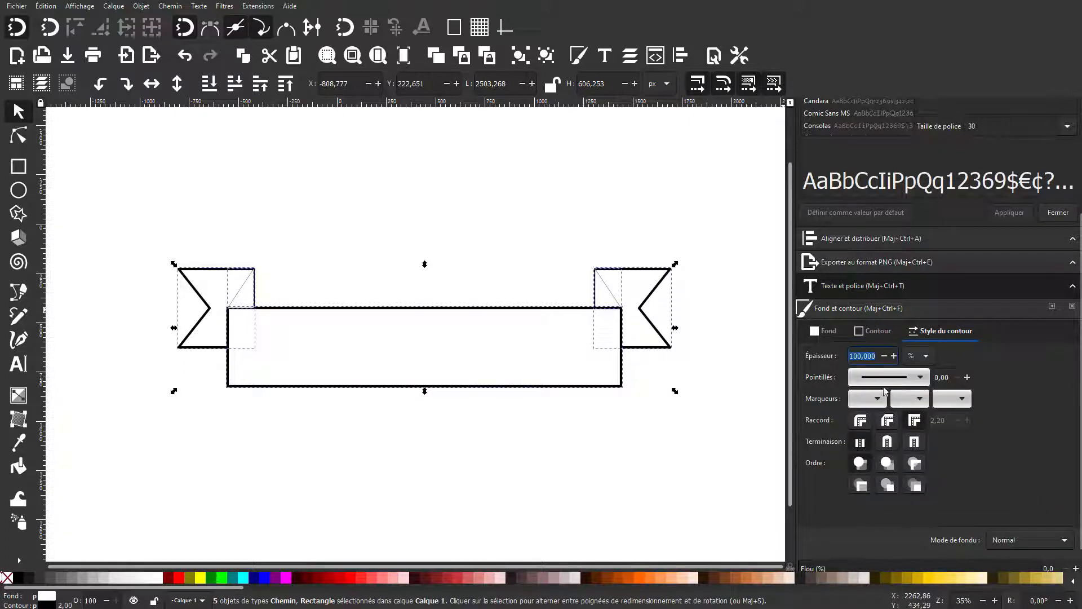
left_click(922, 361)
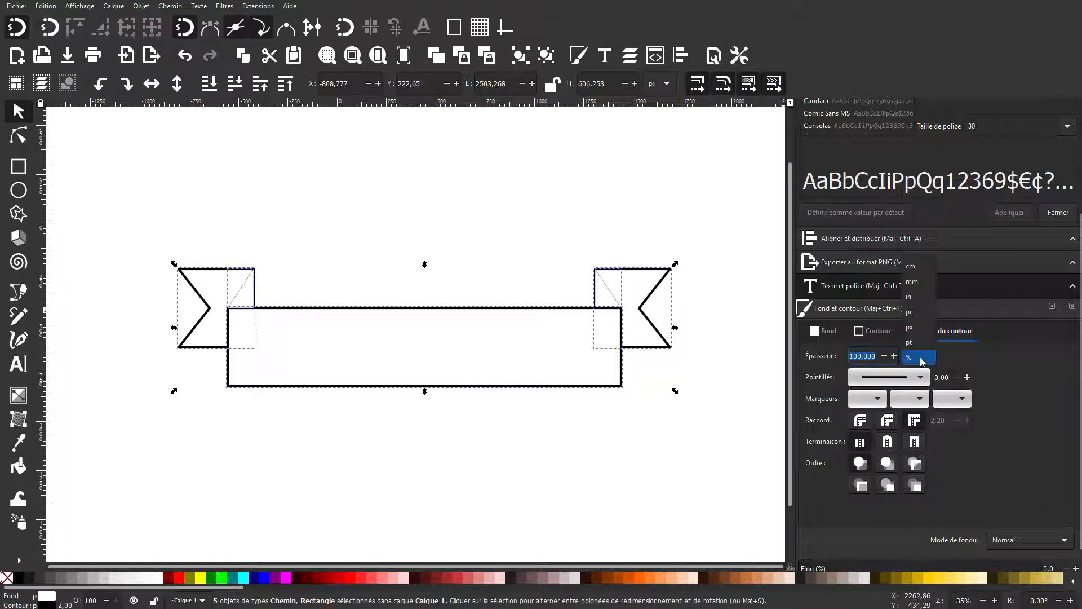
left_click(909, 328)
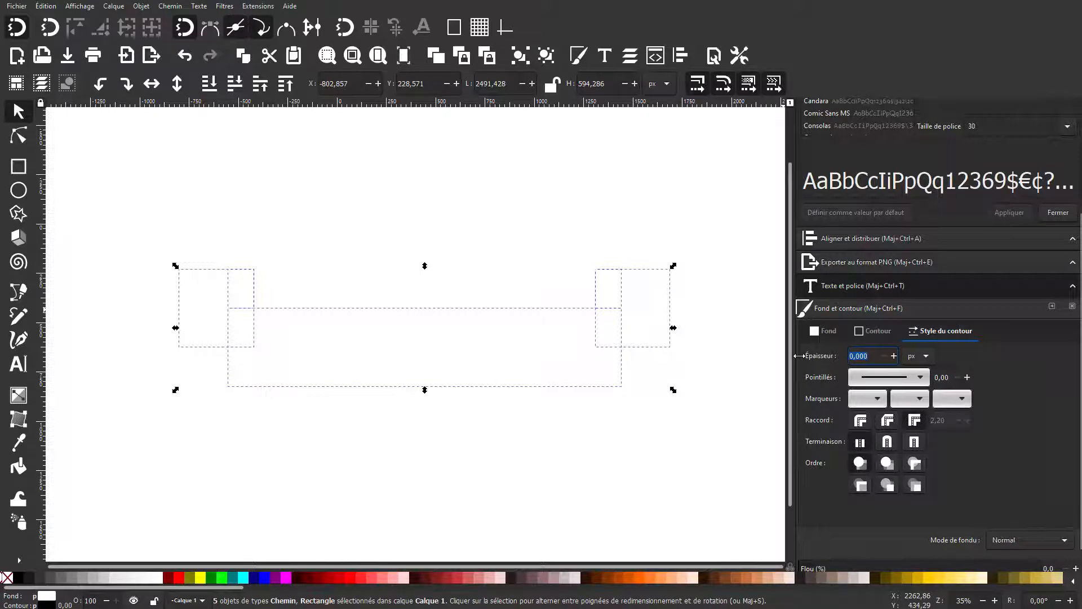
key("Return")
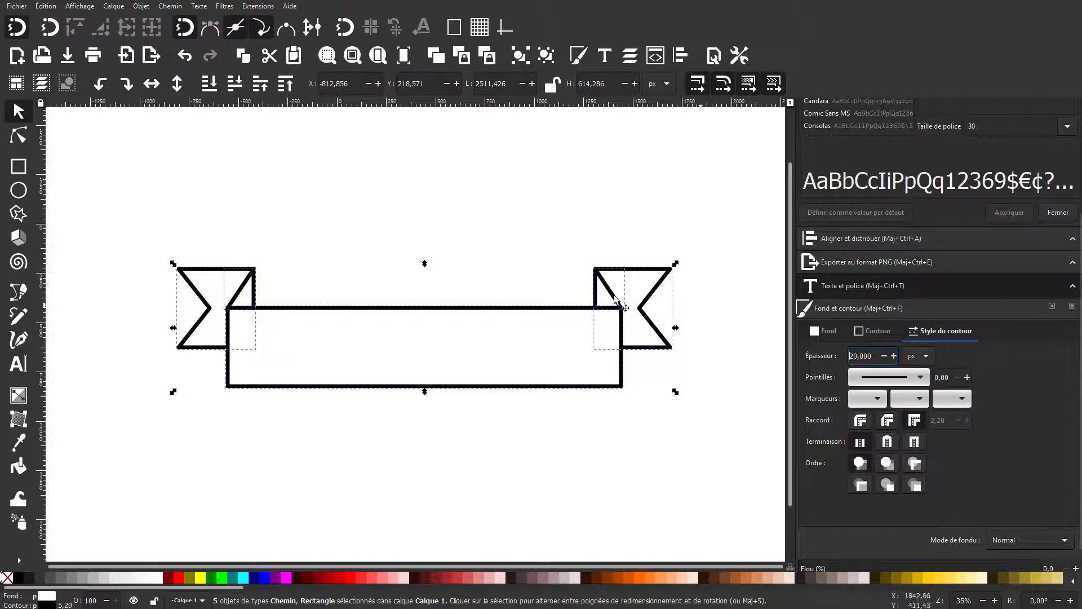
left_click(409, 249)
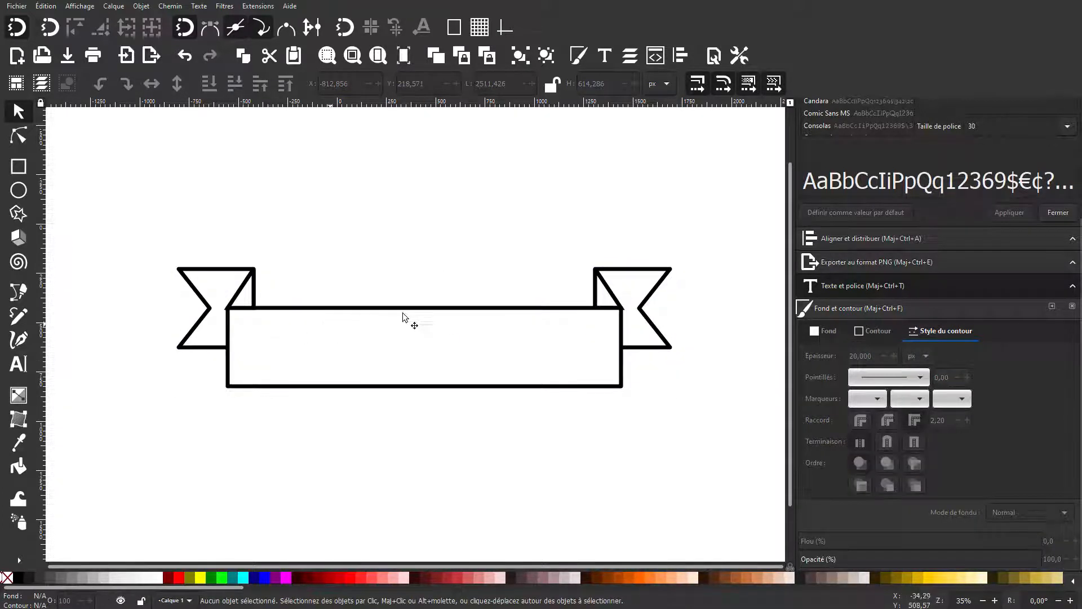
Check the outline corners at the right fold and give all five banner pieces rounded outline joins
scroll(407, 311, "up", 1)
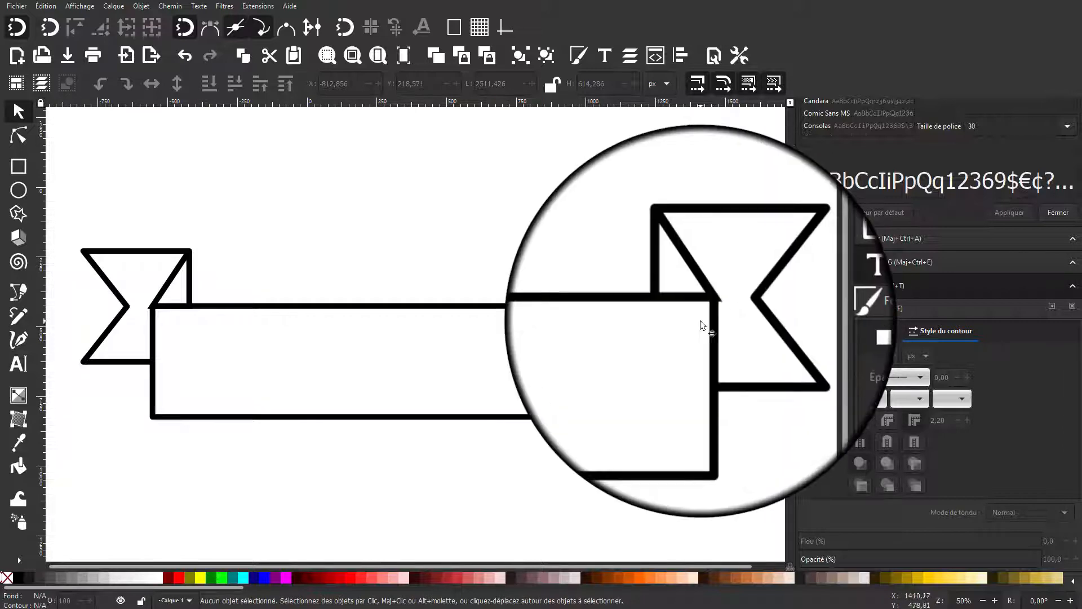
scroll(722, 309, "down", 1)
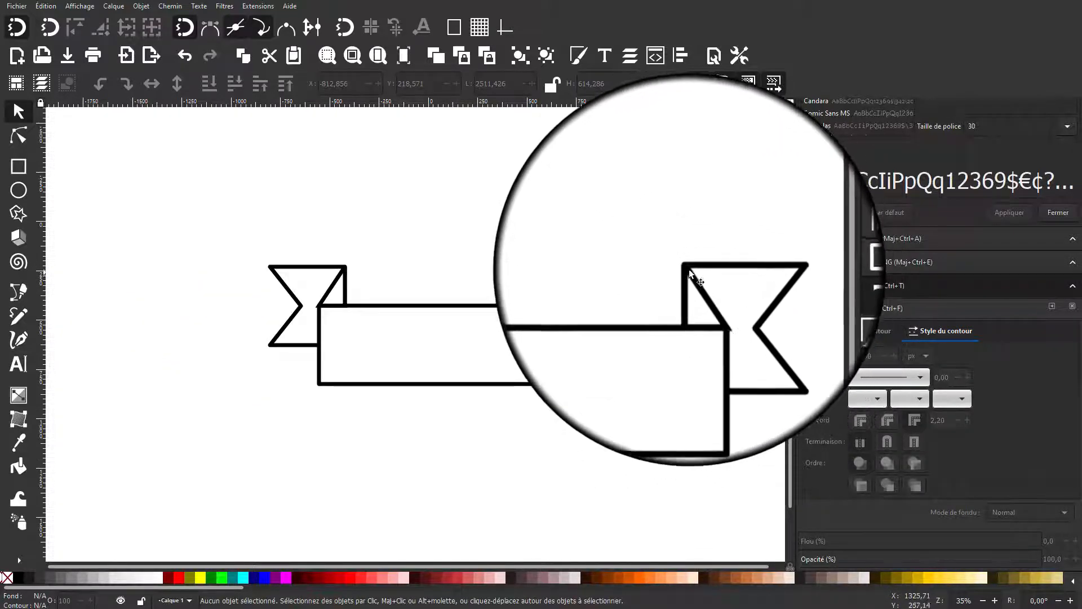
left_click(657, 350)
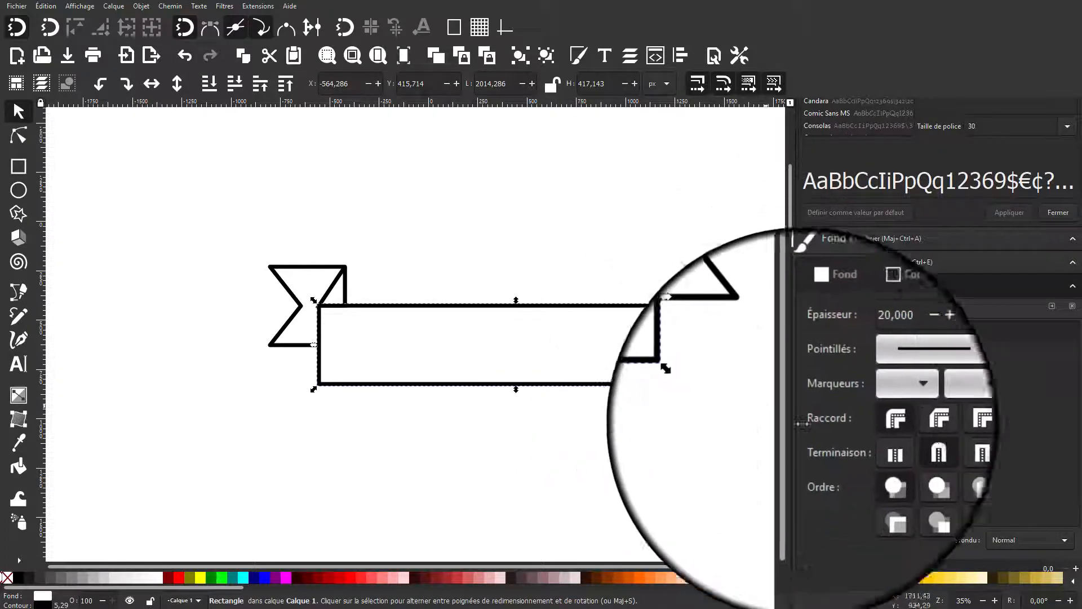
left_click(687, 274)
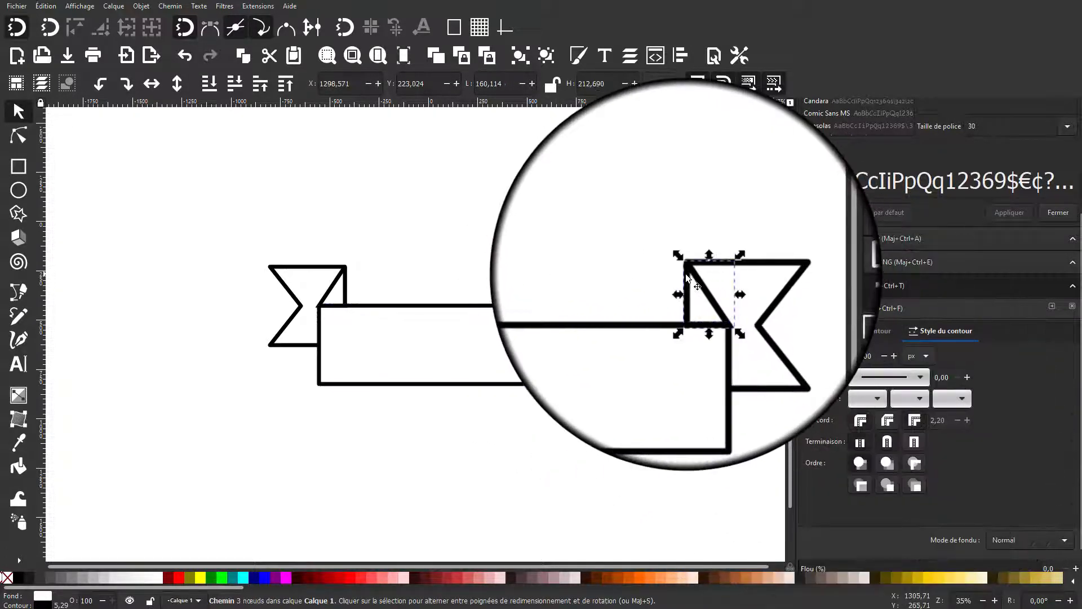
left_click(710, 336)
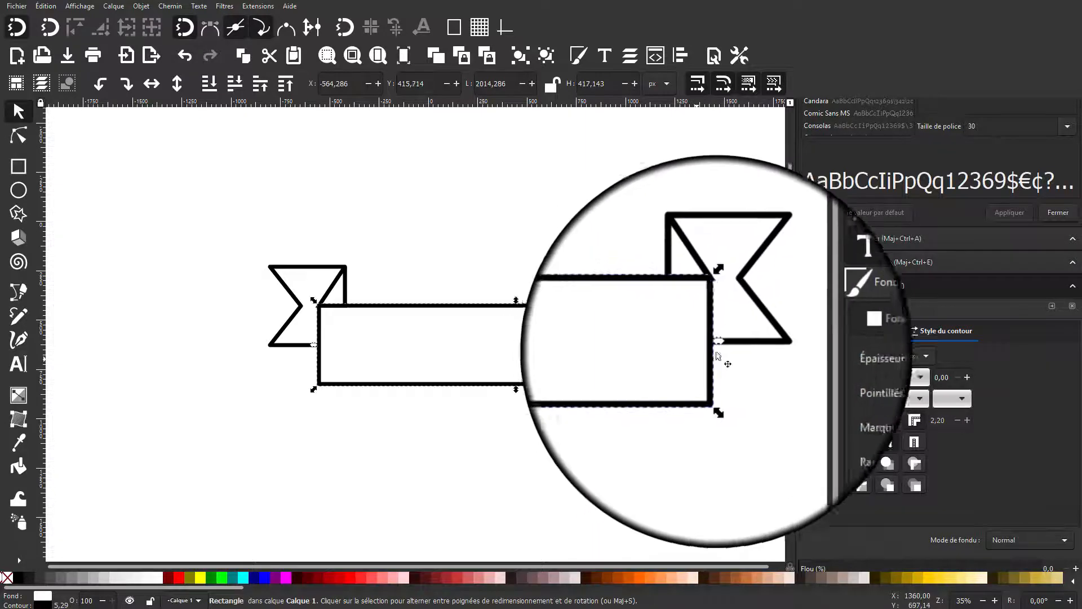
left_click(693, 293)
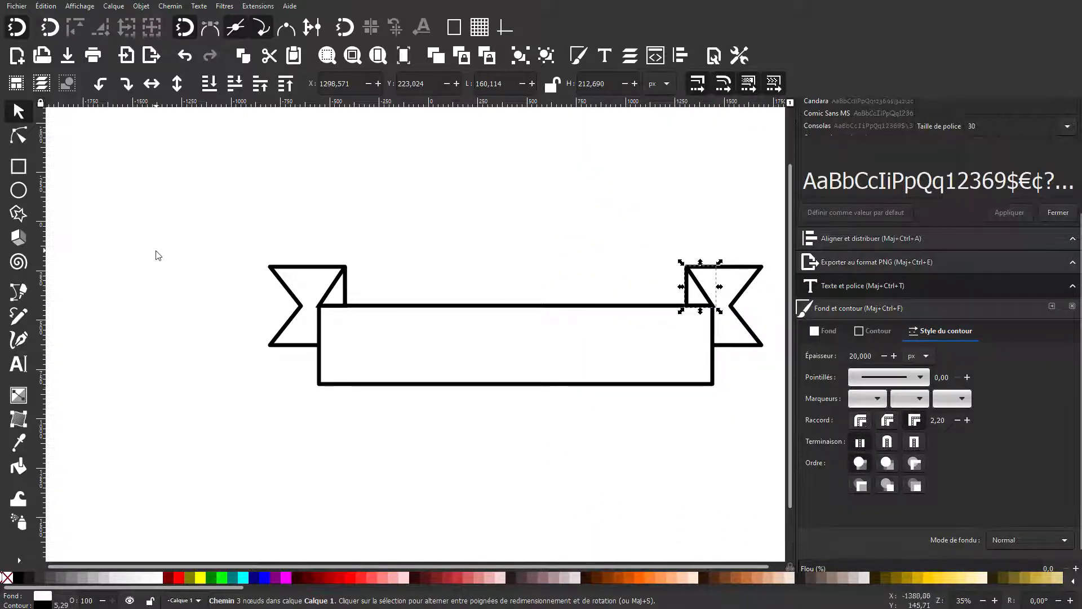
left_click_drag(244, 188, 788, 440)
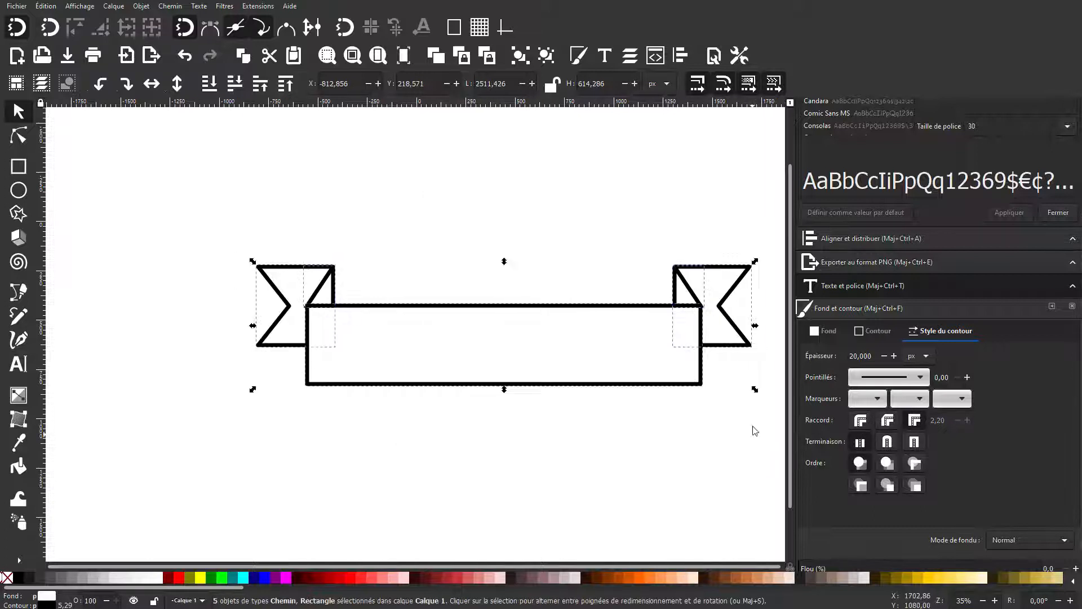
left_click(860, 420)
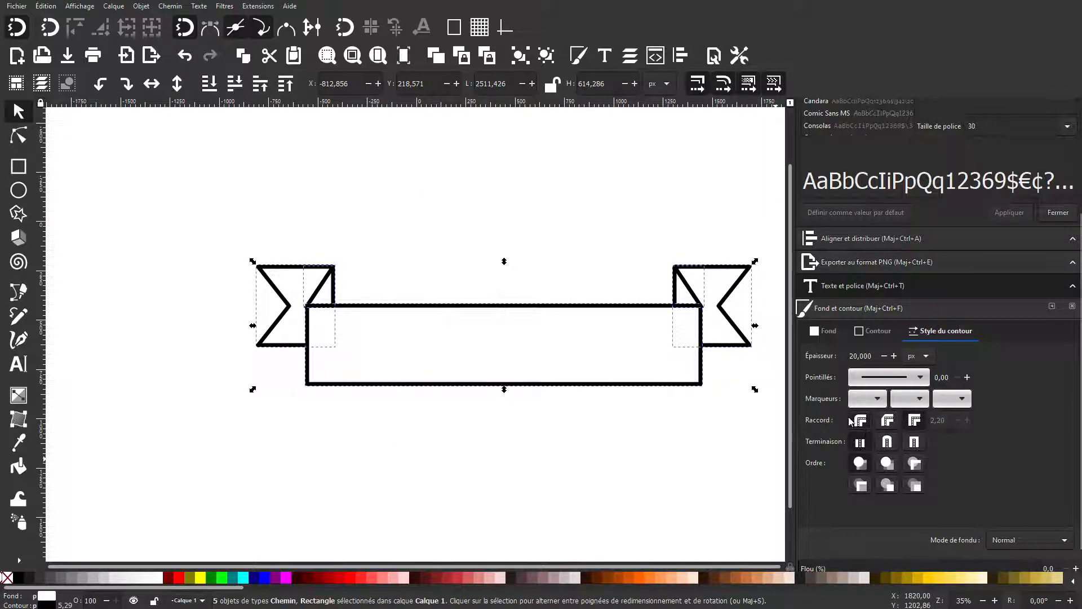
left_click(614, 214)
scroll(716, 296, "up", 5)
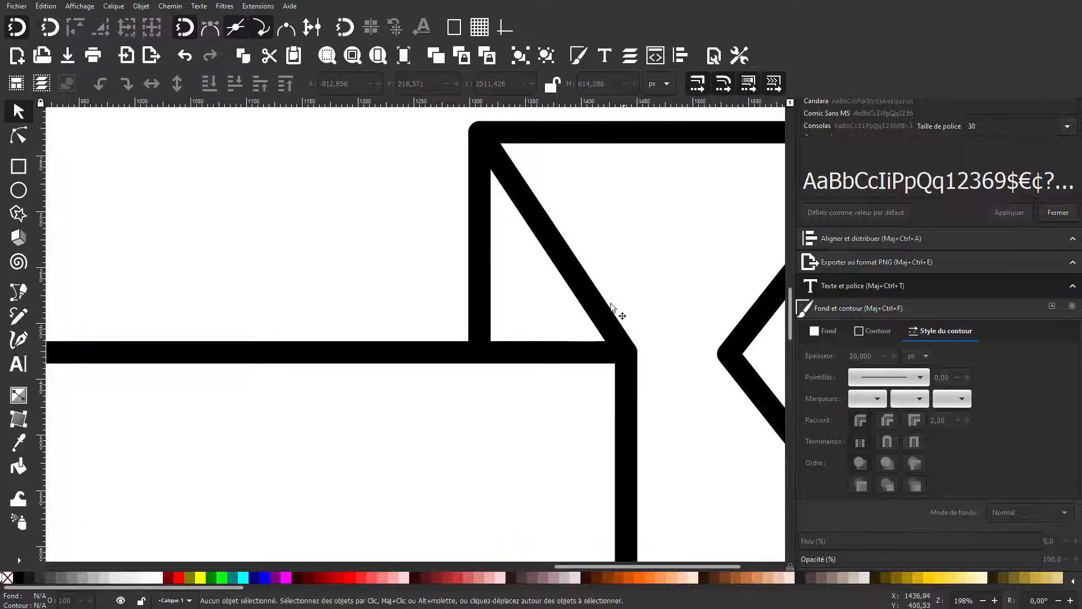
scroll(647, 358, "down", 4)
Shorten the bar from its right end to about 1587 px wide and snap the right tail and fold triangle onto that end
left_click(622, 372)
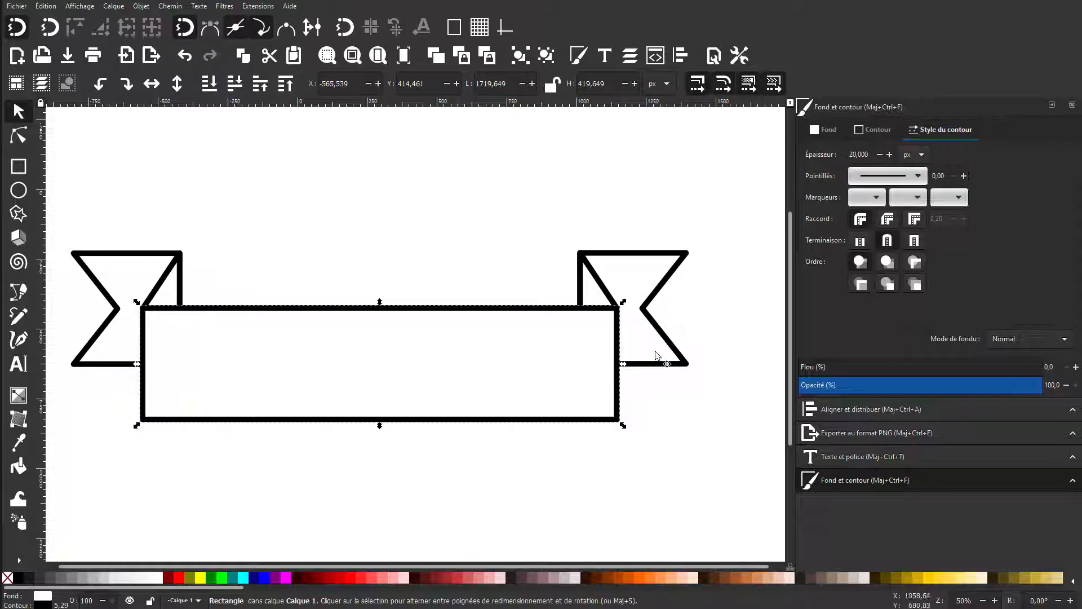
left_click_drag(623, 364, 582, 369)
left_click(546, 219)
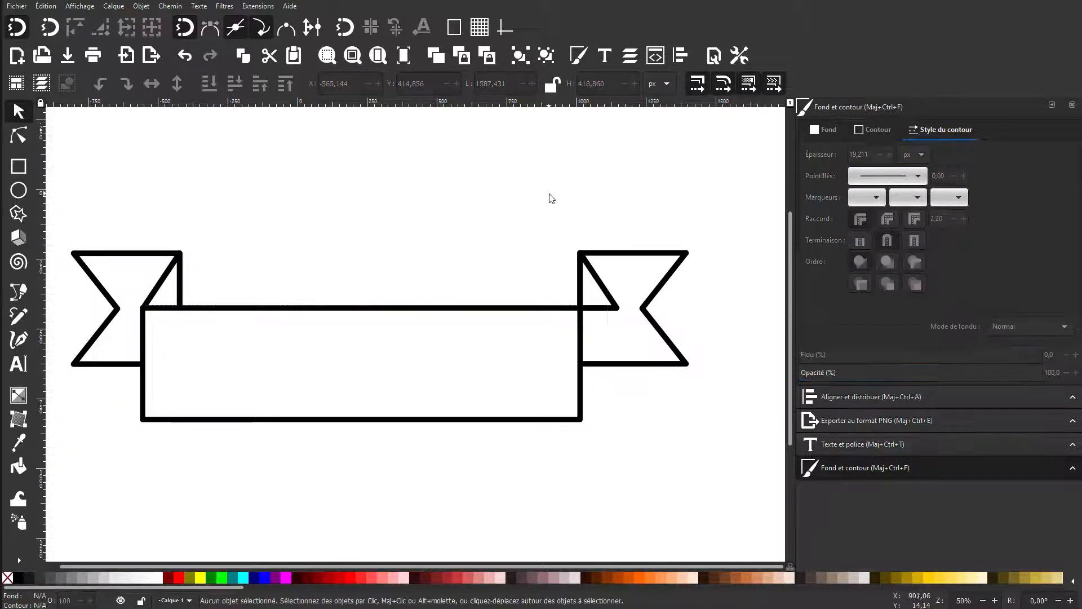
left_click_drag(550, 194, 643, 363)
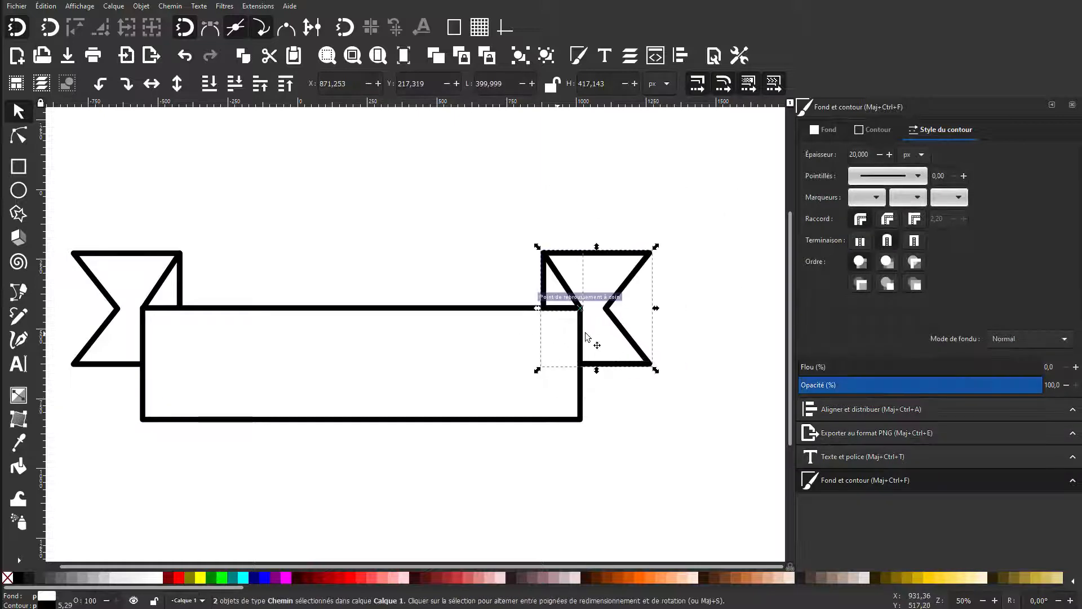
left_click(591, 409)
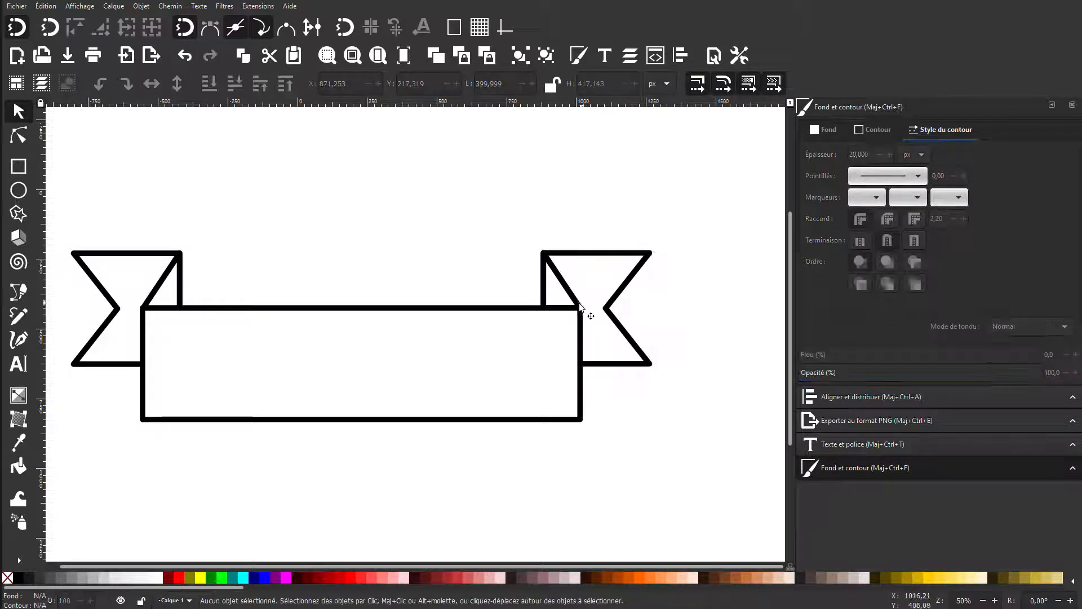
Examine the outline joint at the bar's upper right corner and compare the outline thickness of the bar and the fold triangle
scroll(587, 309, "up", 7)
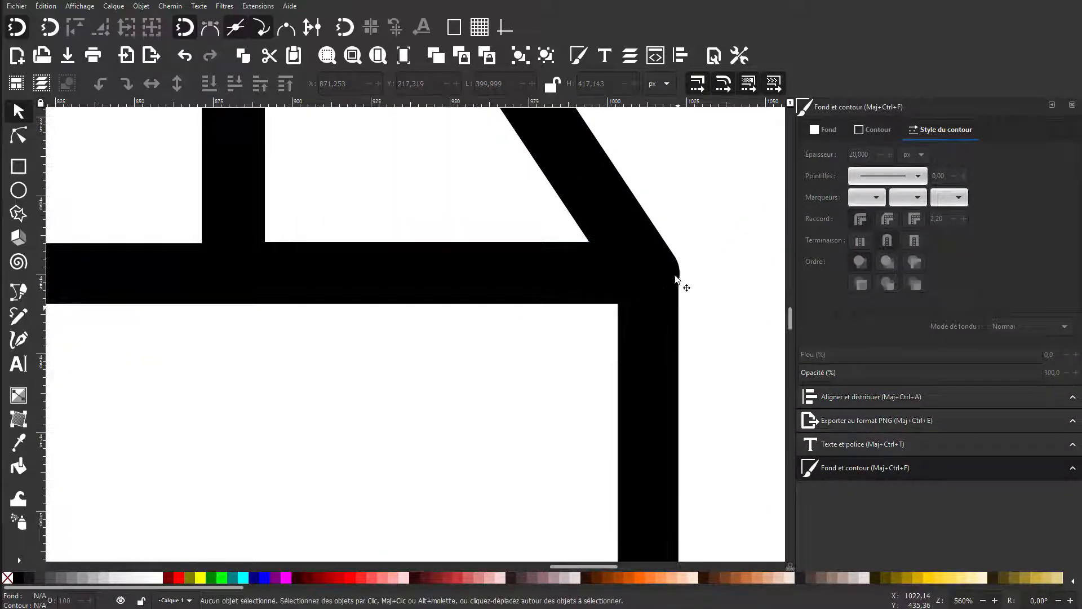
scroll(688, 227, "up", 3)
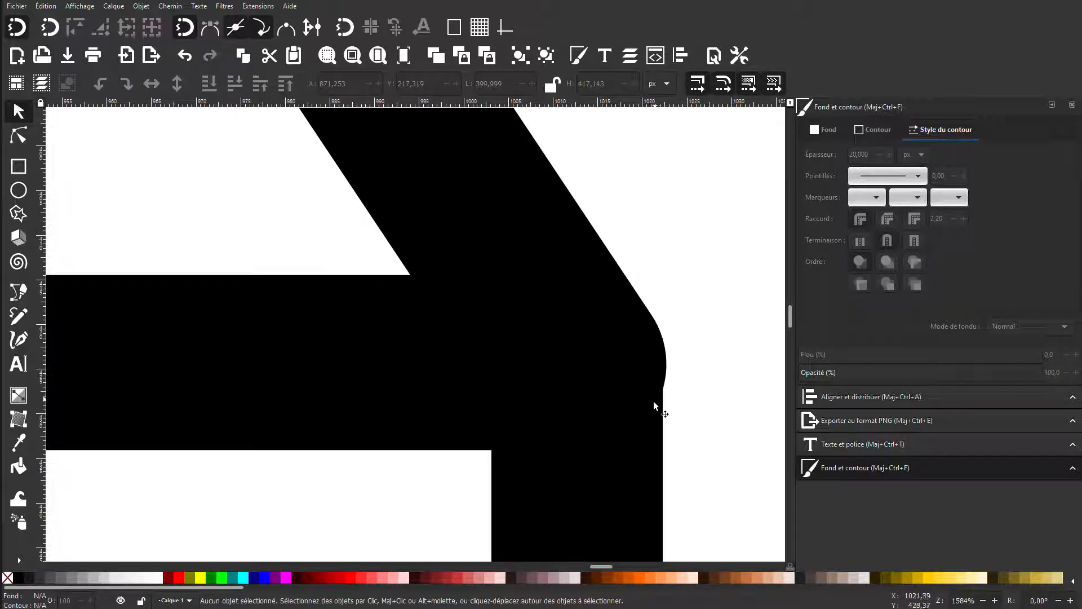
scroll(544, 256, "down", 6)
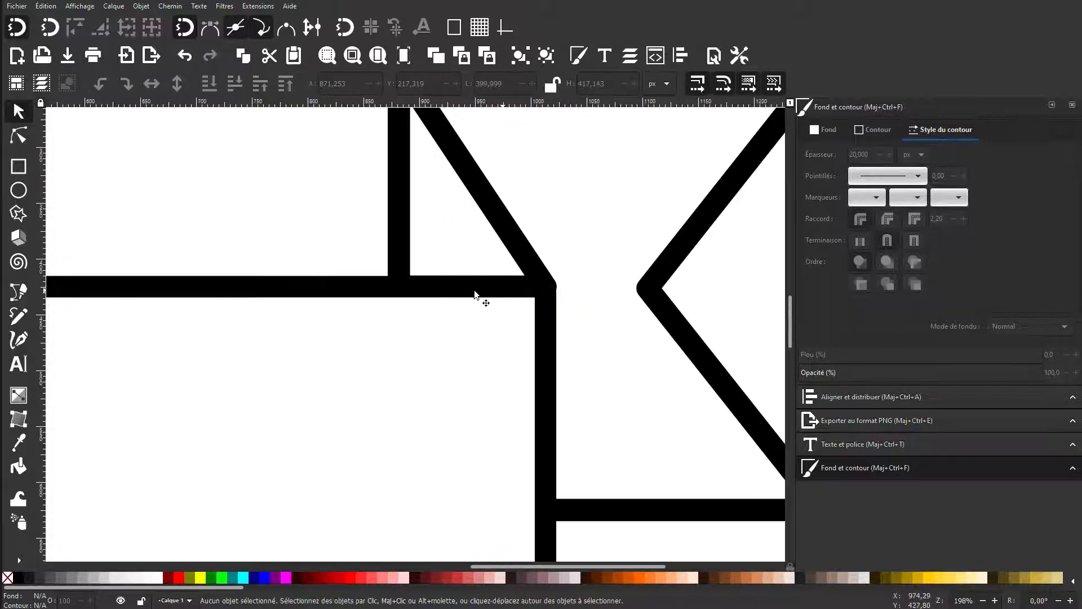
left_click(543, 333)
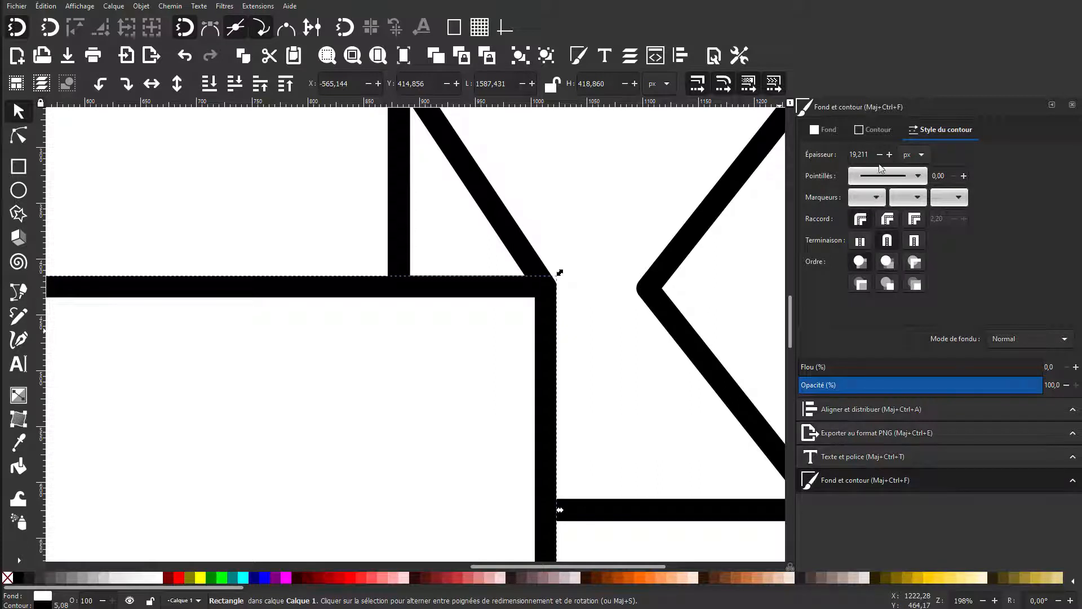
scroll(434, 289, "down", 1)
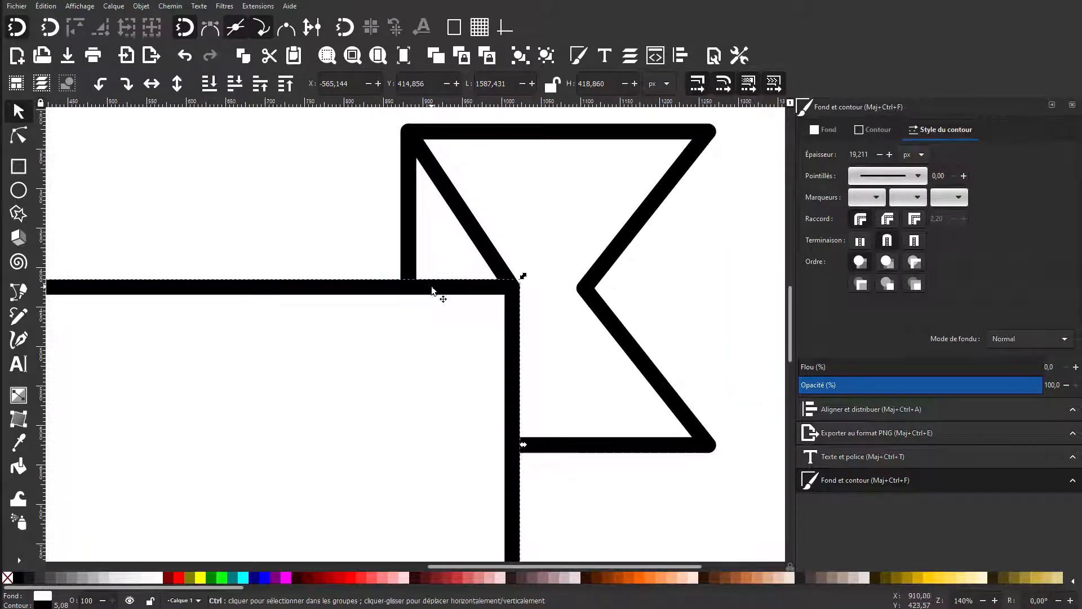
left_click(483, 241)
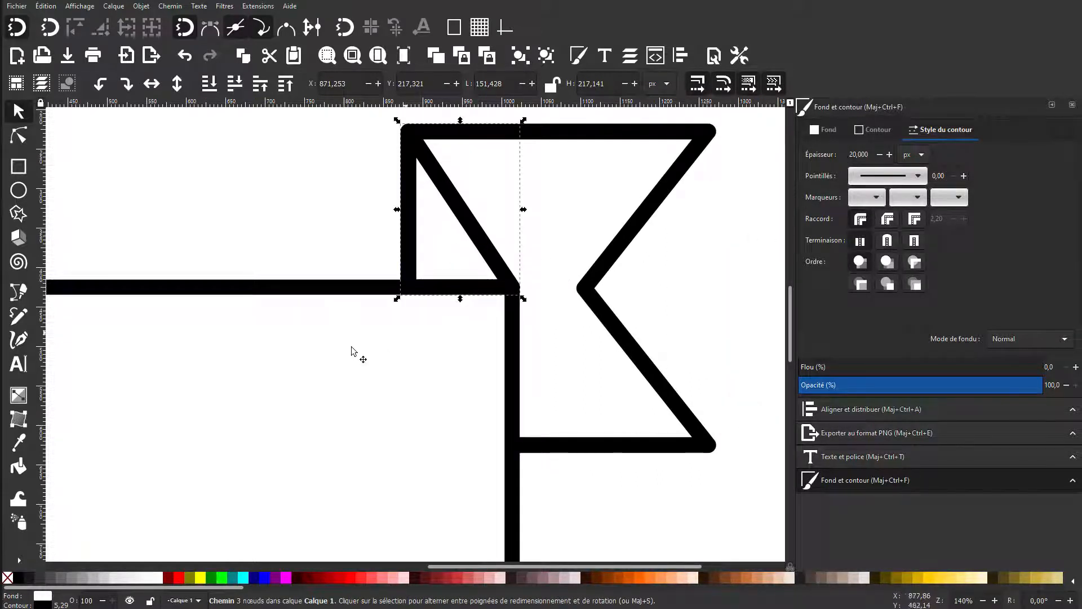
scroll(351, 351, "down", 3)
left_click_drag(439, 566, 285, 552)
left_click(341, 457)
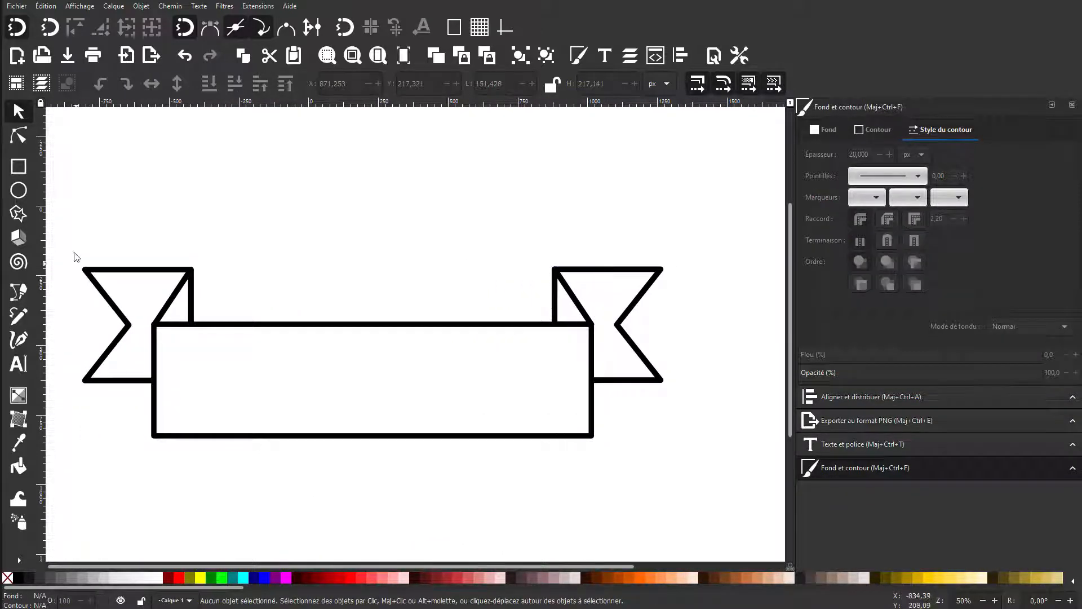
Set a uniform 30 px outline thickness on all five banner pieces and check the right fold's corner
left_click_drag(69, 215, 775, 539)
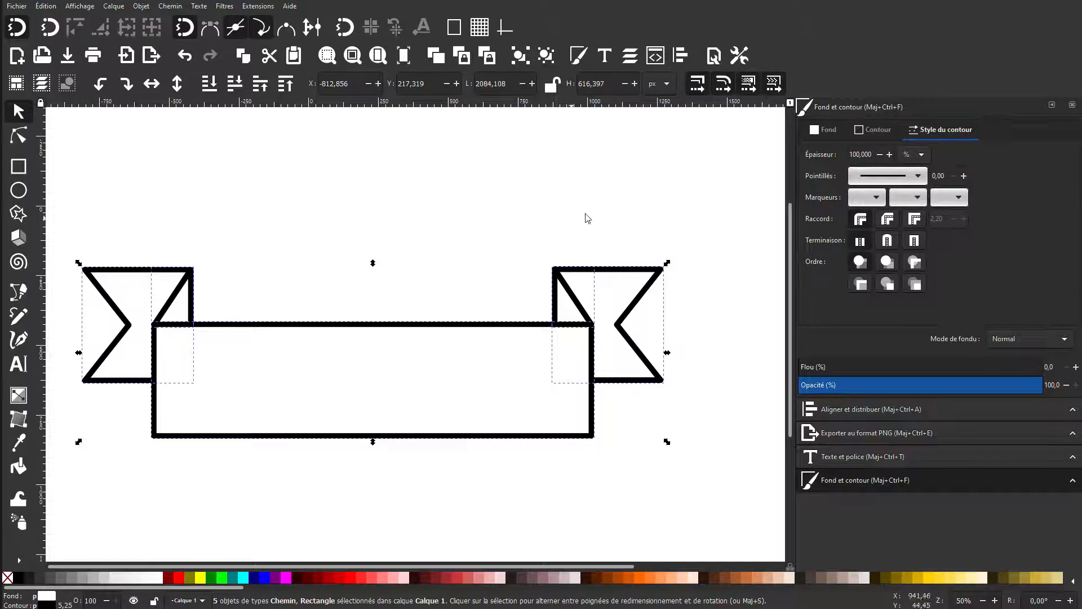
left_click(918, 155)
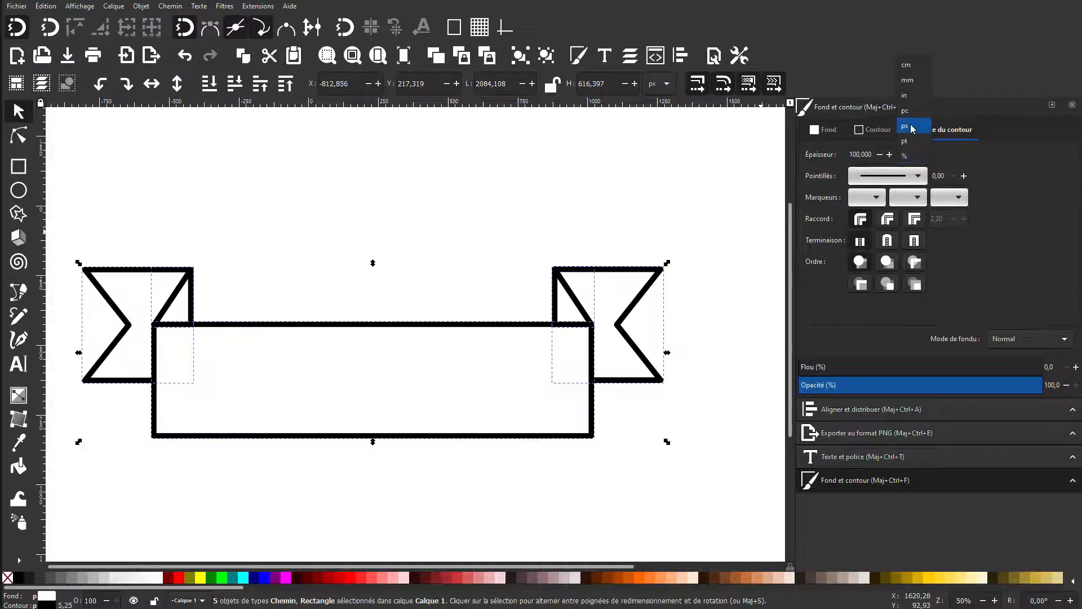
left_click(915, 129)
left_click(858, 154)
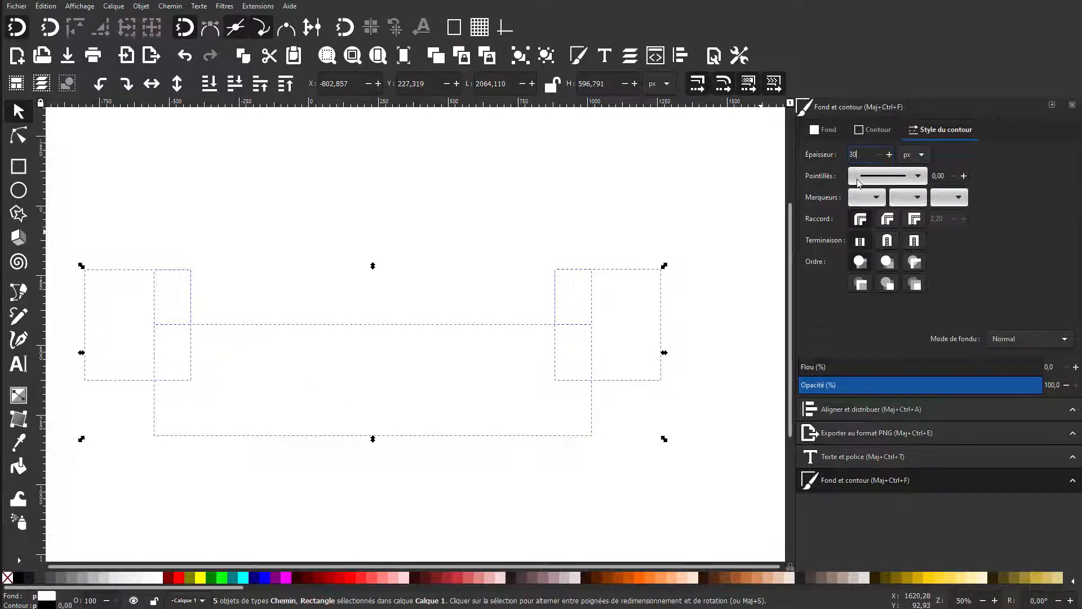
key("Return")
left_click(596, 327)
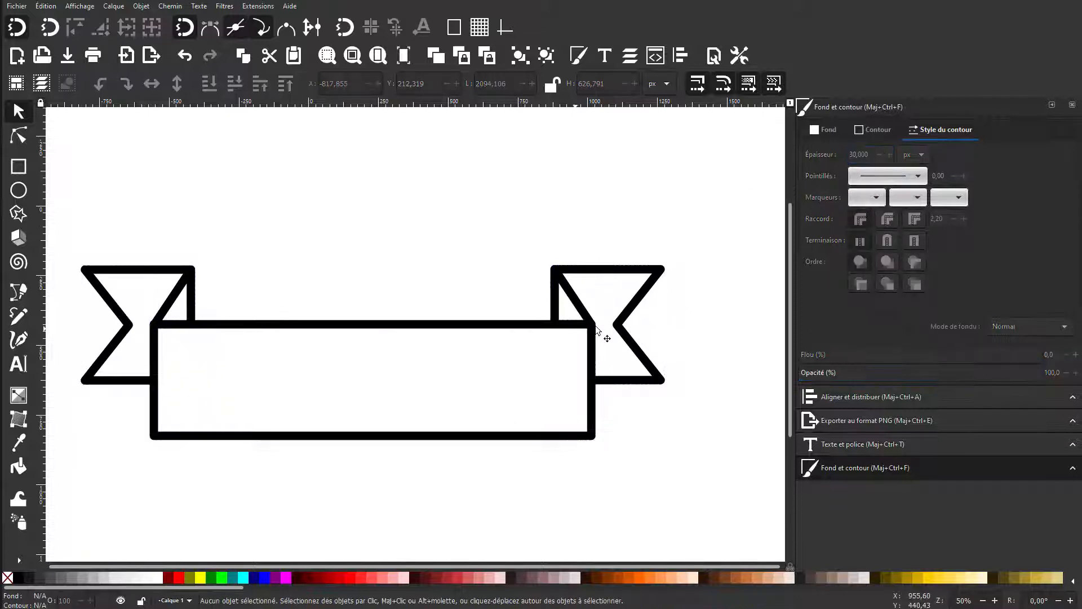
scroll(596, 327, "up", 4)
scroll(596, 327, "up", 2)
scroll(573, 309, "down", 8)
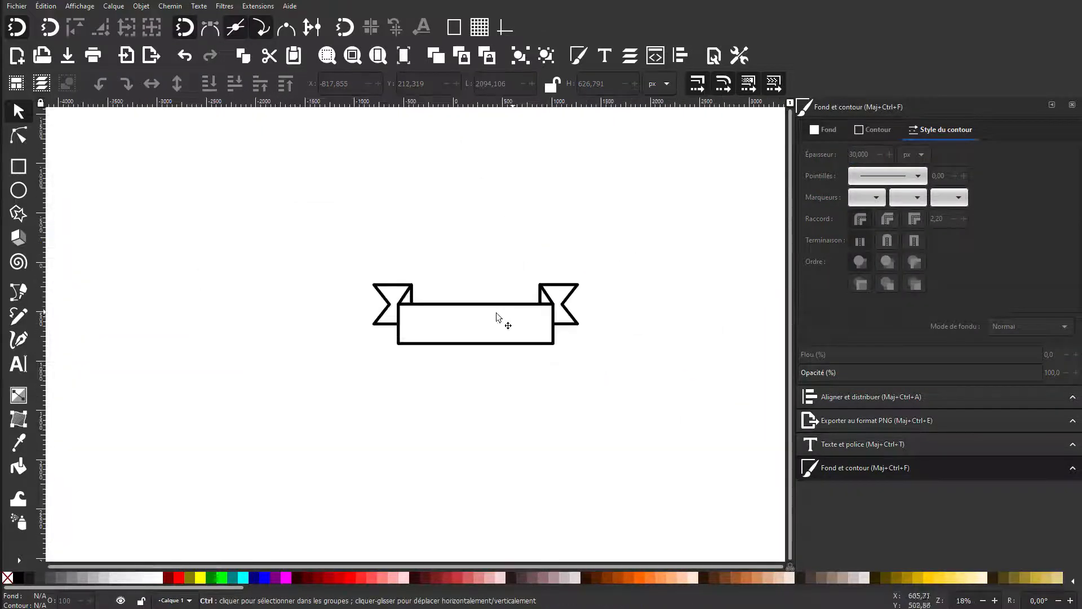
scroll(514, 308, "up", 3)
scroll(502, 307, "down", 1)
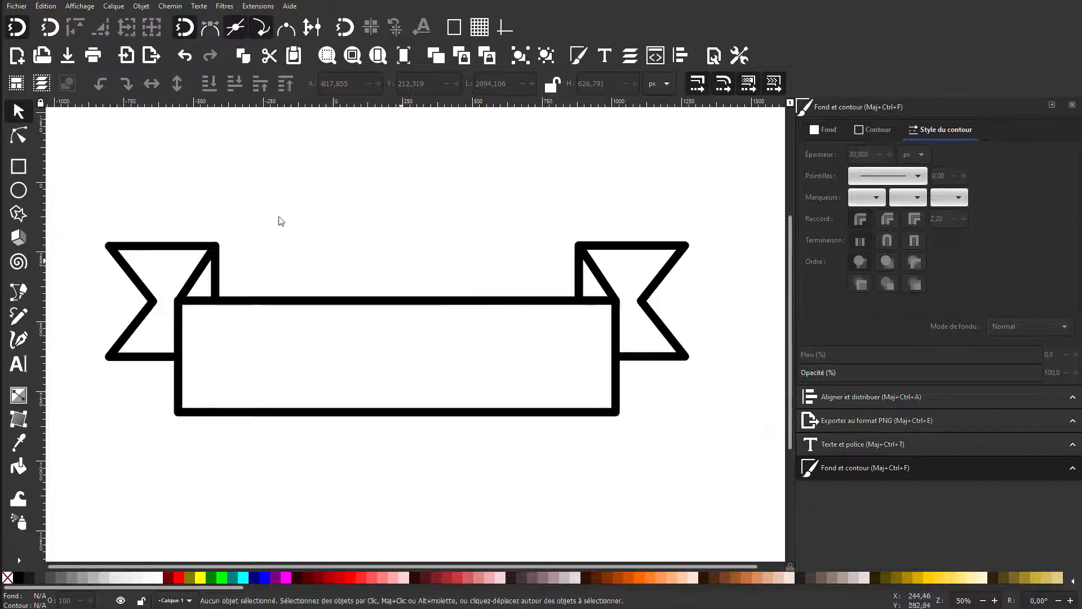
Disable scaling of the stroke width in the transformation preferences so resizing objects keeps their outline thickness
left_click(78, 6)
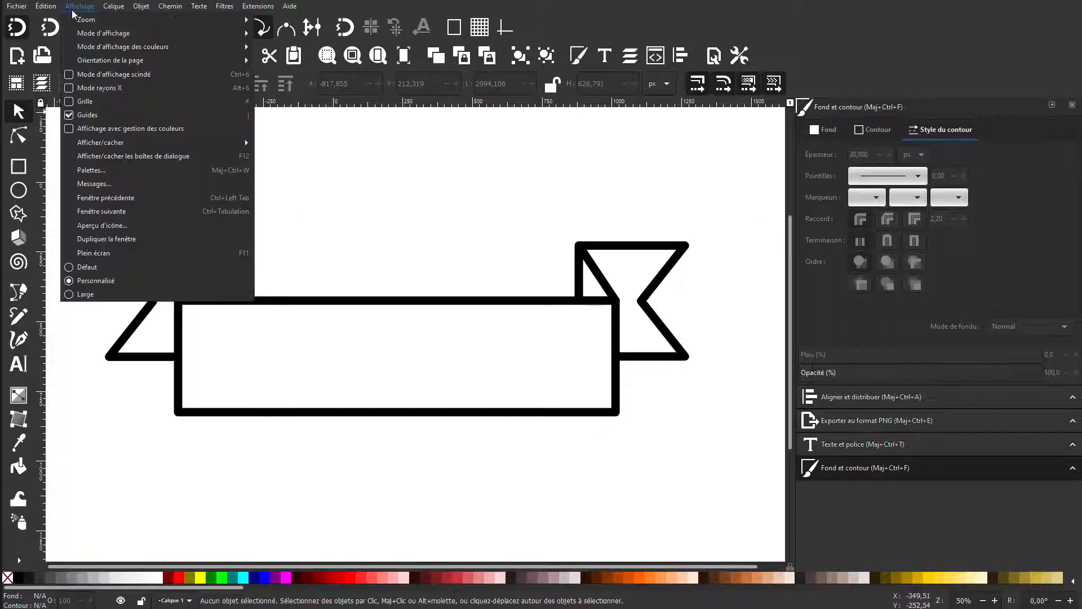
mouse_move(44, 6)
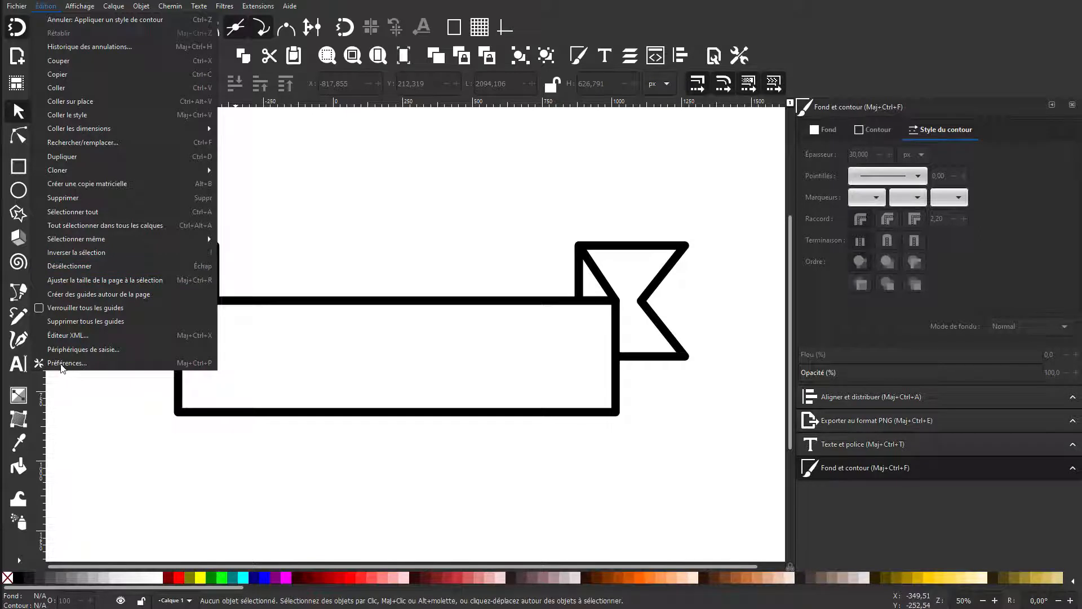
left_click(62, 363)
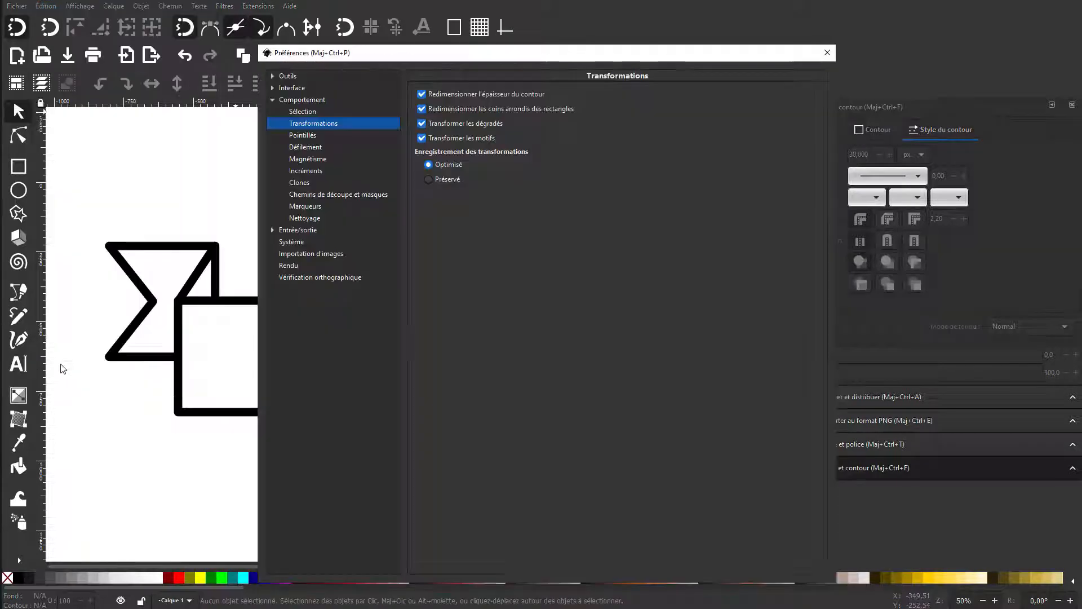
left_click(291, 101)
left_click(308, 126)
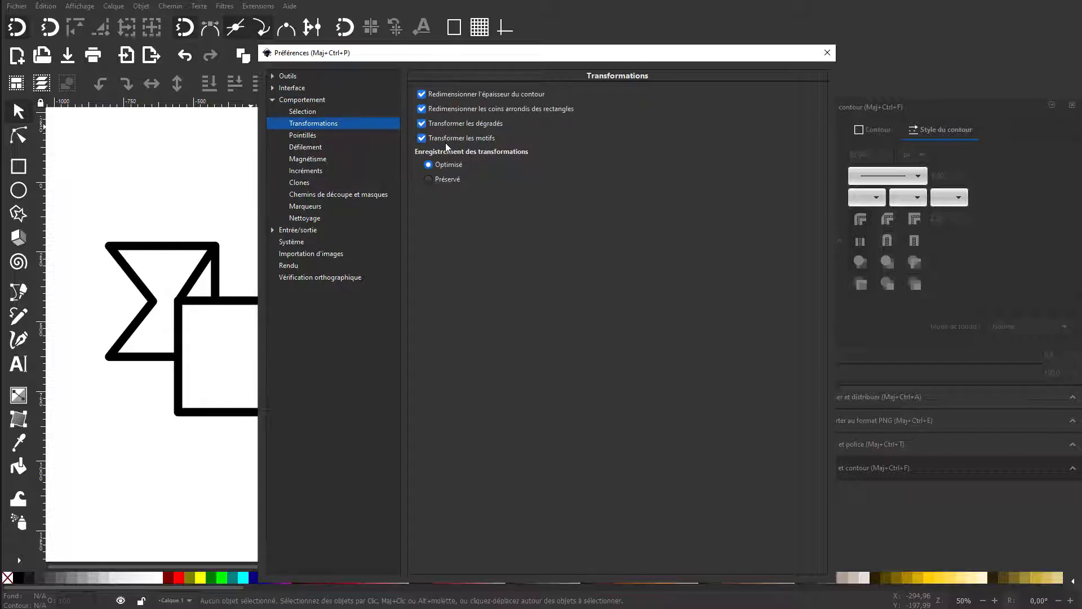
left_click(421, 92)
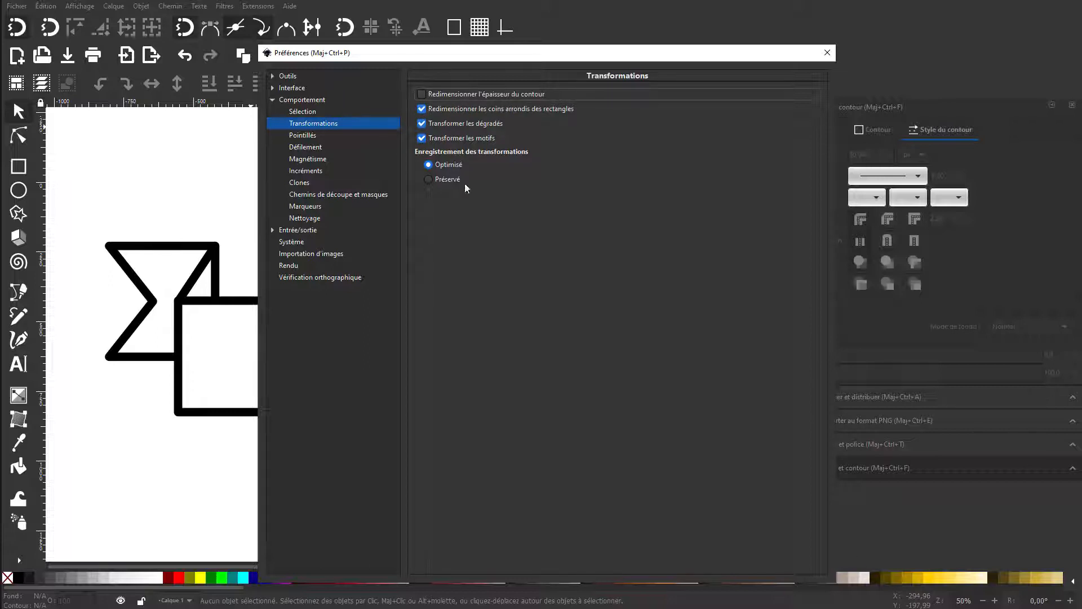
left_click(827, 53)
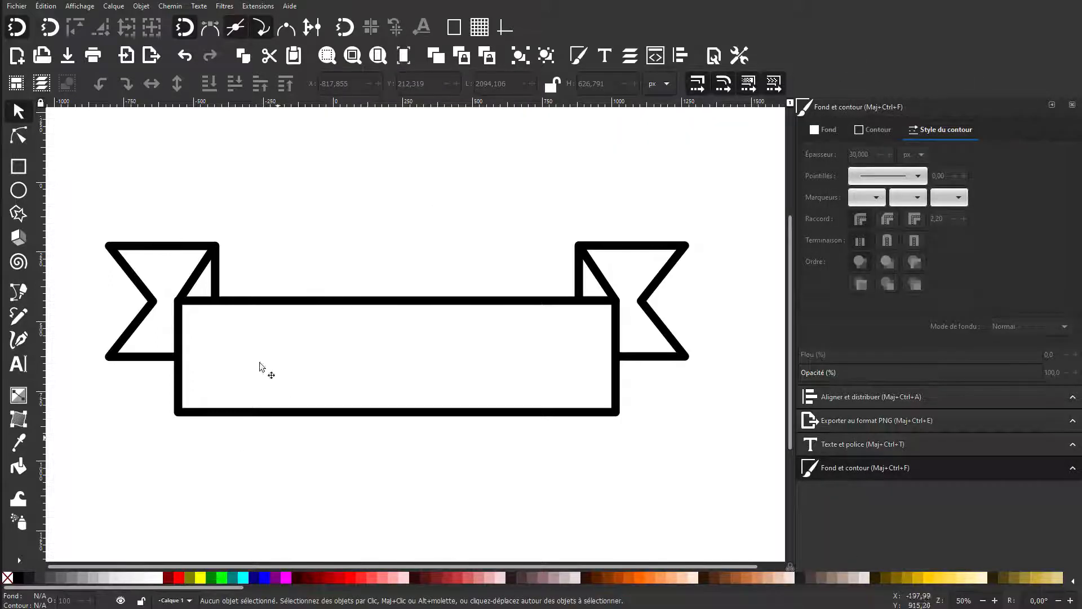
Stretch the banner's bar from its right end to about 1958 px wide
left_click(214, 319)
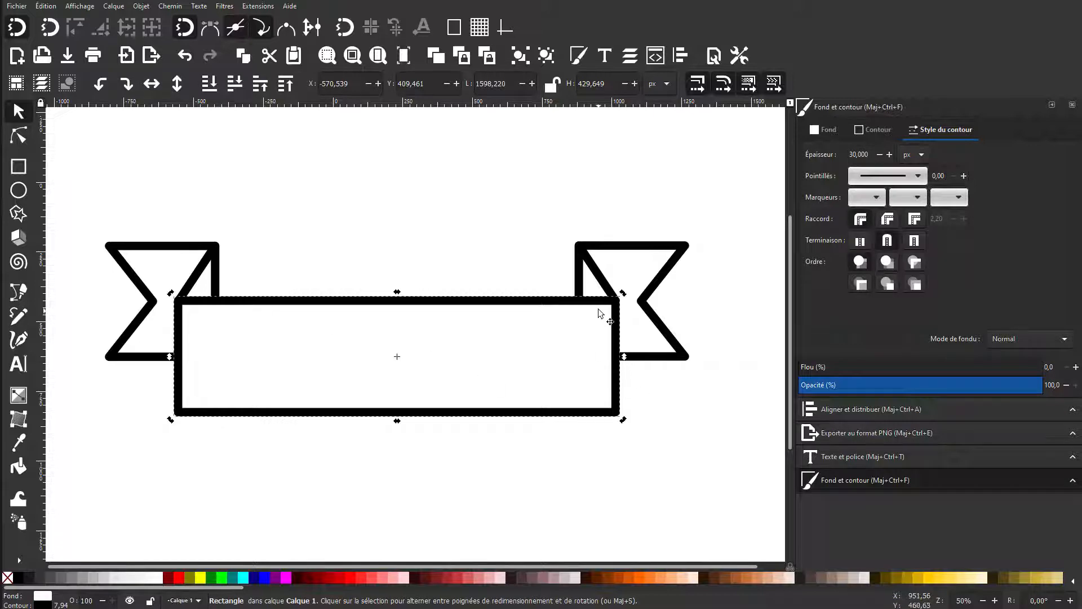
left_click_drag(623, 356, 723, 357)
scroll(722, 356, "down", 1)
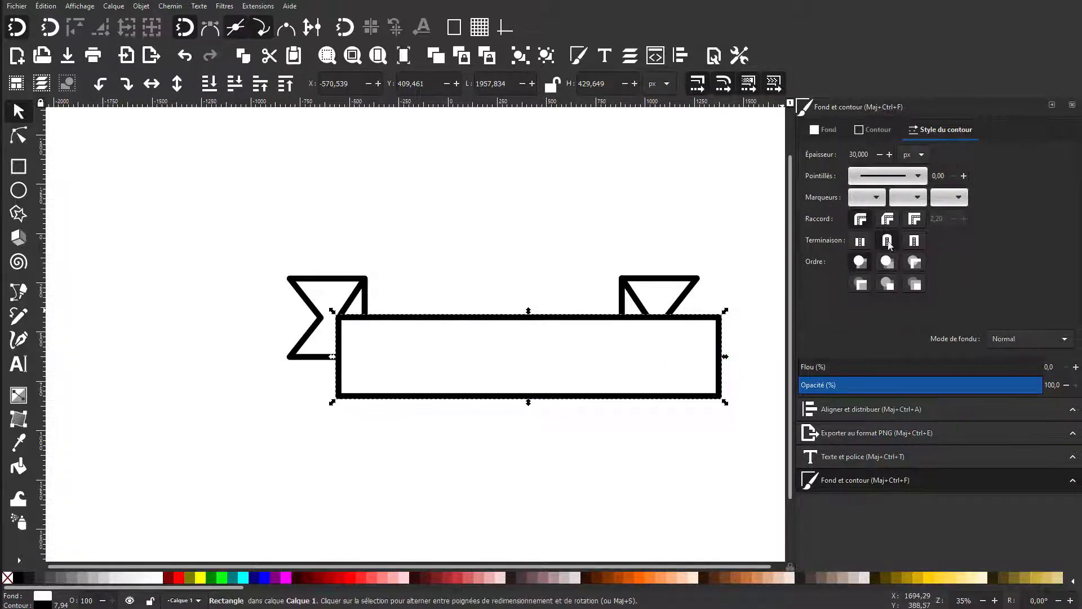
Move the right tail and its fold triangle together onto the bar's new right end, snapping them to its corner
left_click(572, 235)
left_click_drag(570, 215, 734, 394)
left_click_drag(634, 303, 715, 308)
key("Escape")
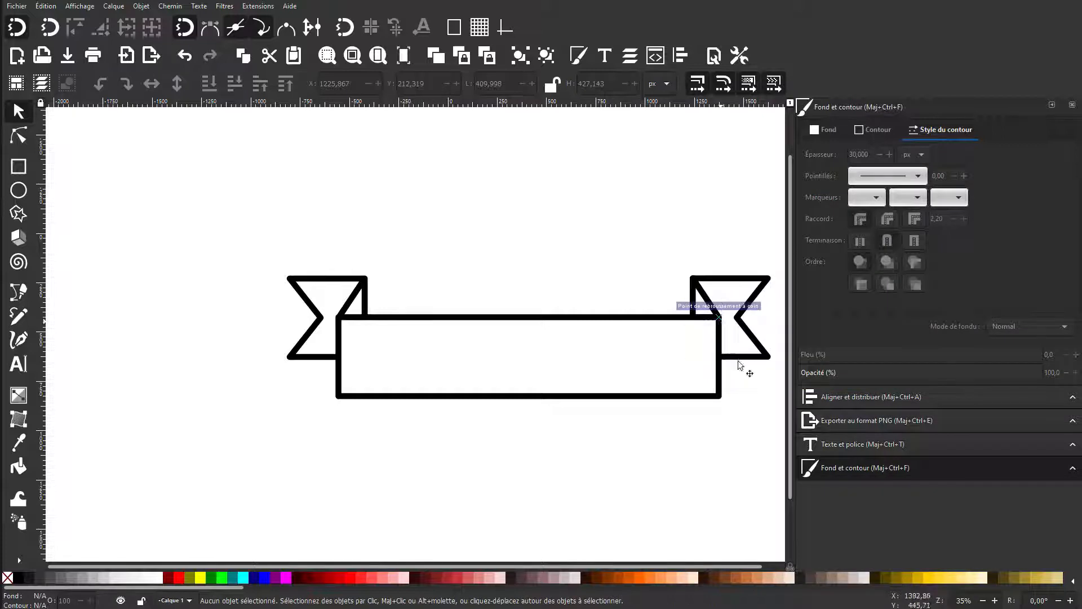
scroll(610, 564, "right", 2)
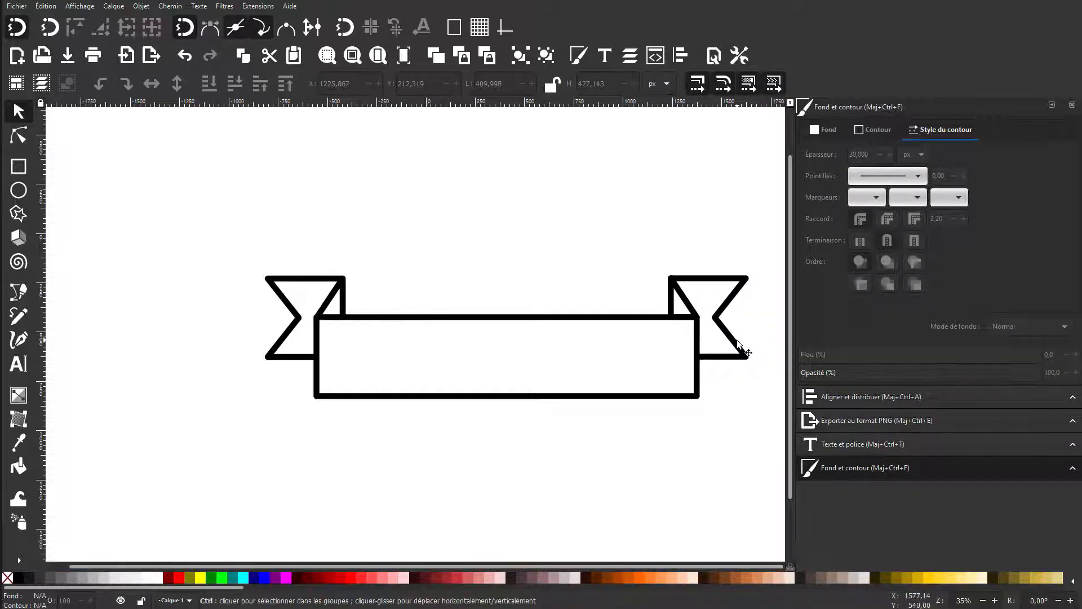
scroll(740, 349, "up", 1, "ctrl")
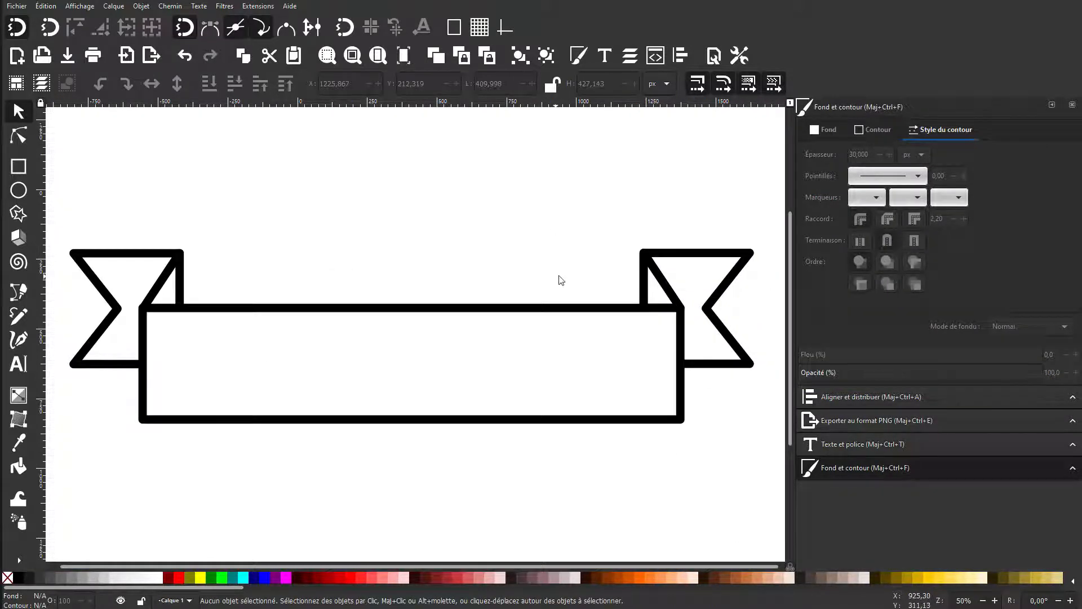
Check the outline thickness of the bar, the fold triangles and both tails
left_click(422, 314)
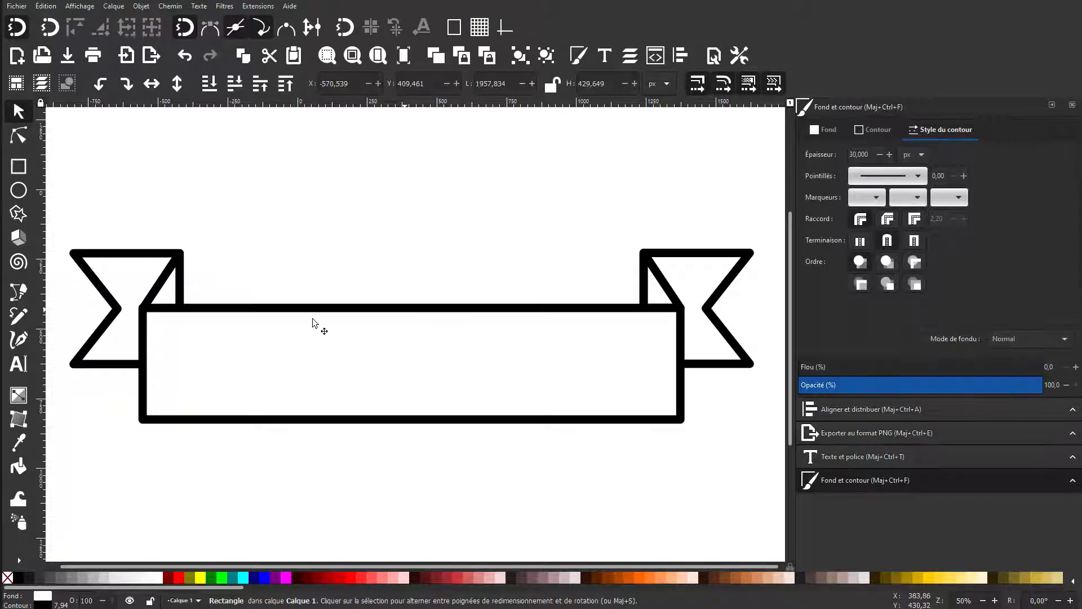
left_click(674, 290)
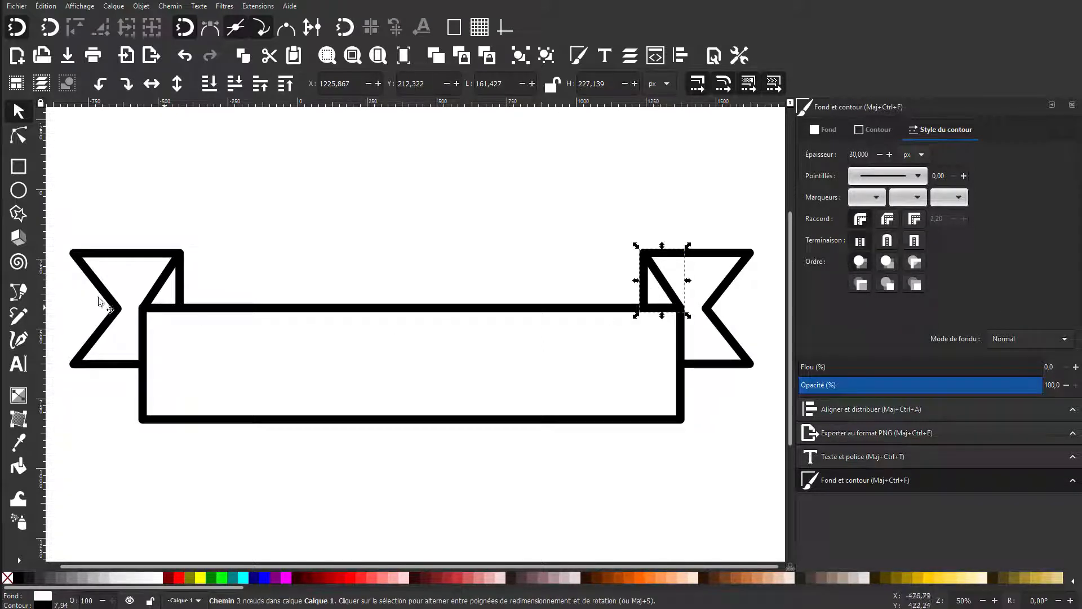
left_click(156, 288)
left_click(115, 257)
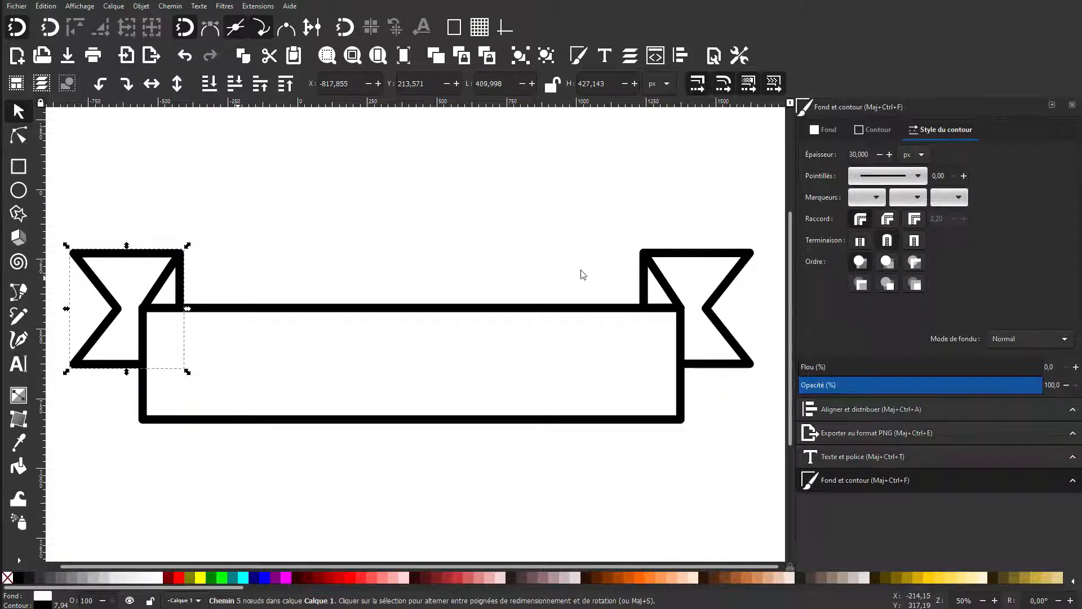
left_click(698, 264)
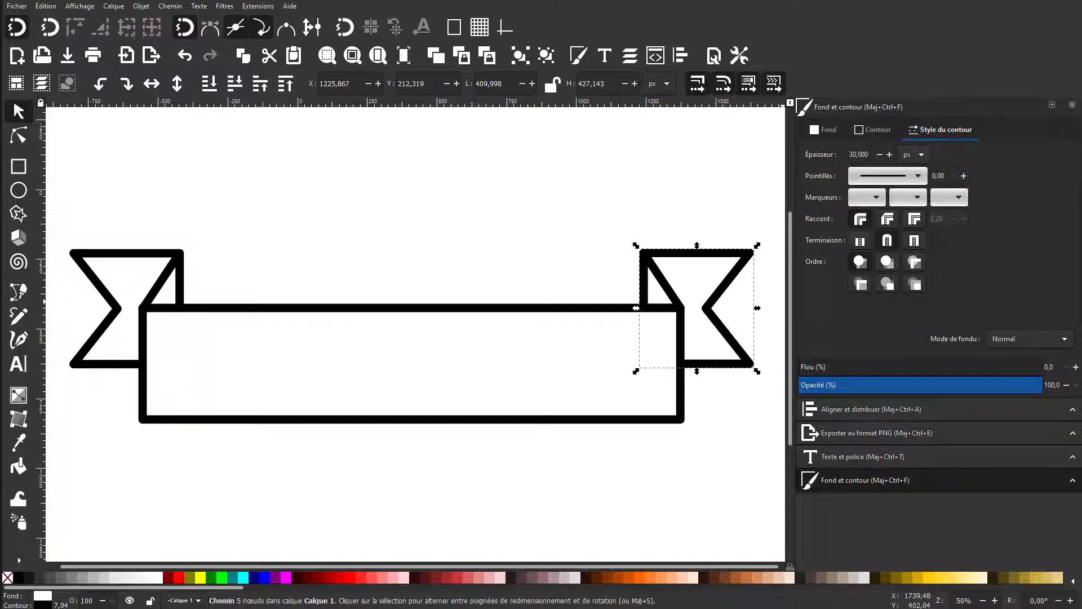
left_click_drag(57, 201, 572, 485)
left_click_drag(662, 566, 327, 576)
left_click(433, 477)
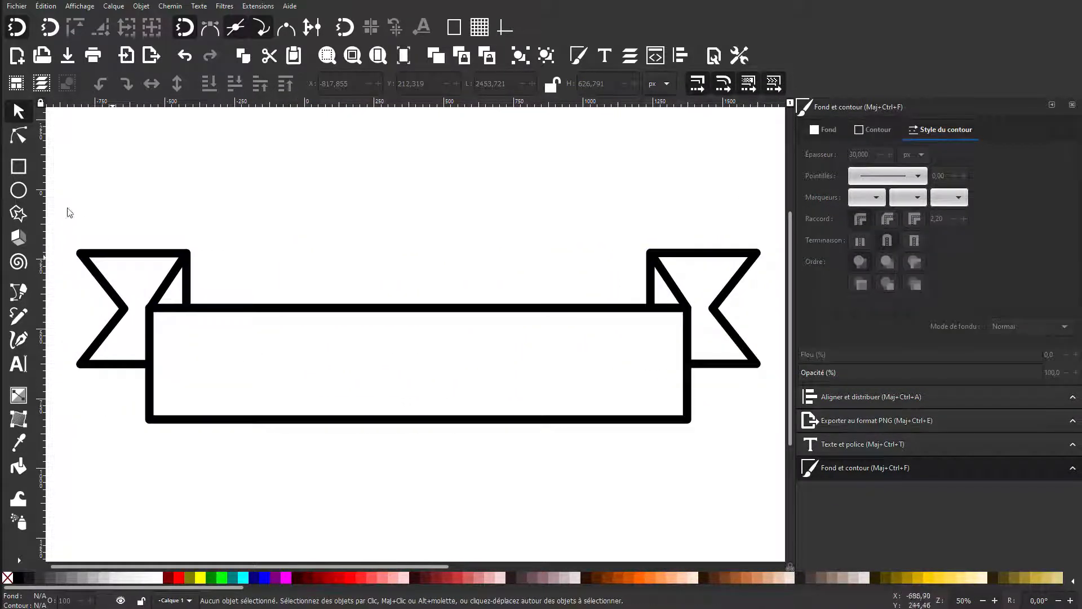
Add the text LOREM IPSUM in a text frame inside the bar and set its font size to 100
left_click(19, 360)
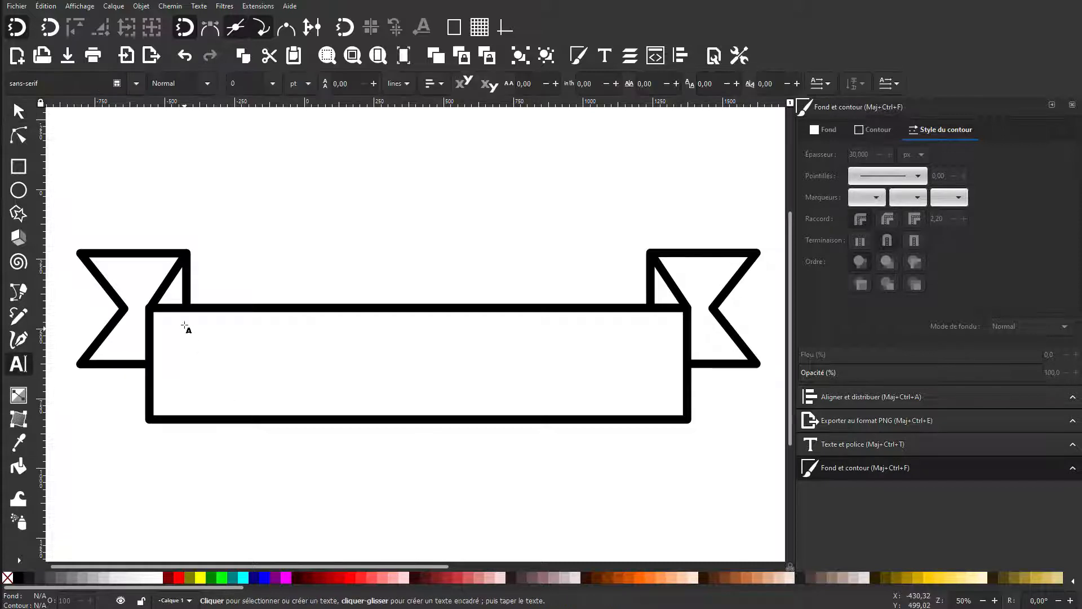
mouse_move(174, 320)
left_mouse_down()
mouse_move(492, 417)
mouse_move(676, 405)
left_mouse_up()
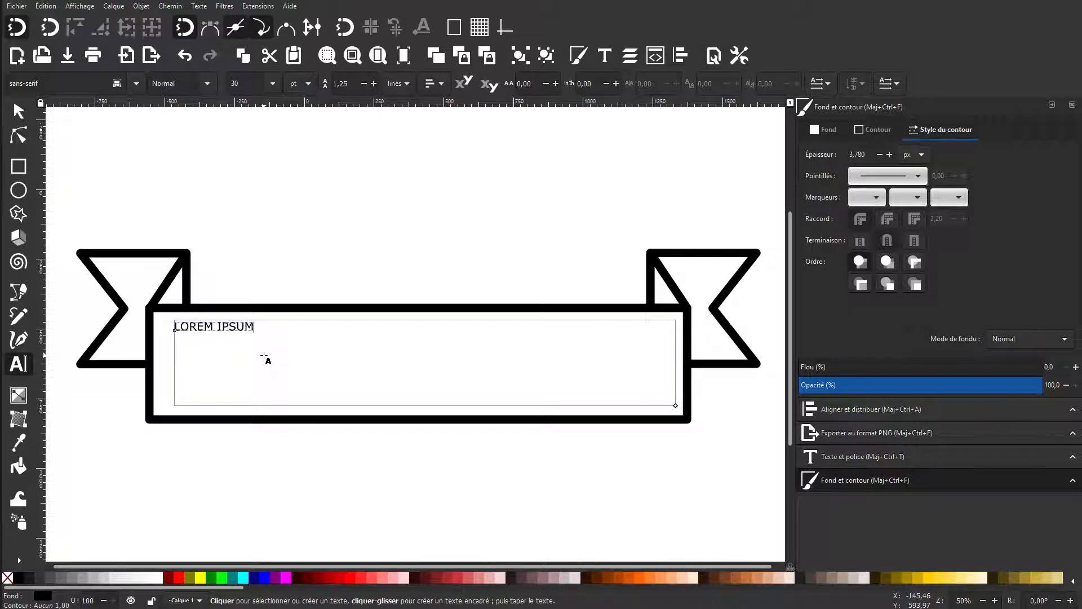
key("ctrl+a")
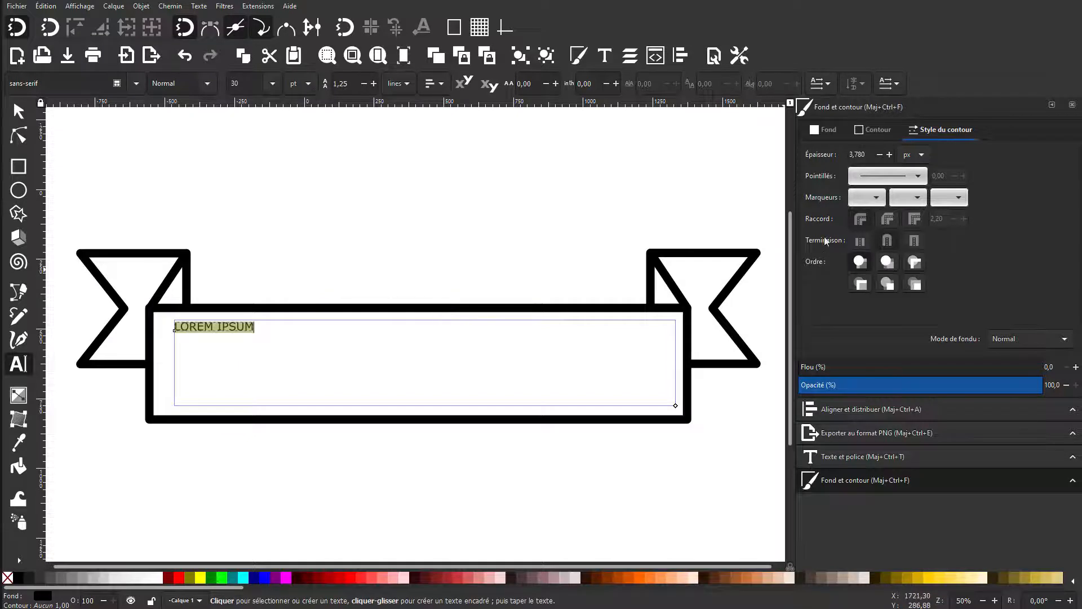
left_click(849, 454)
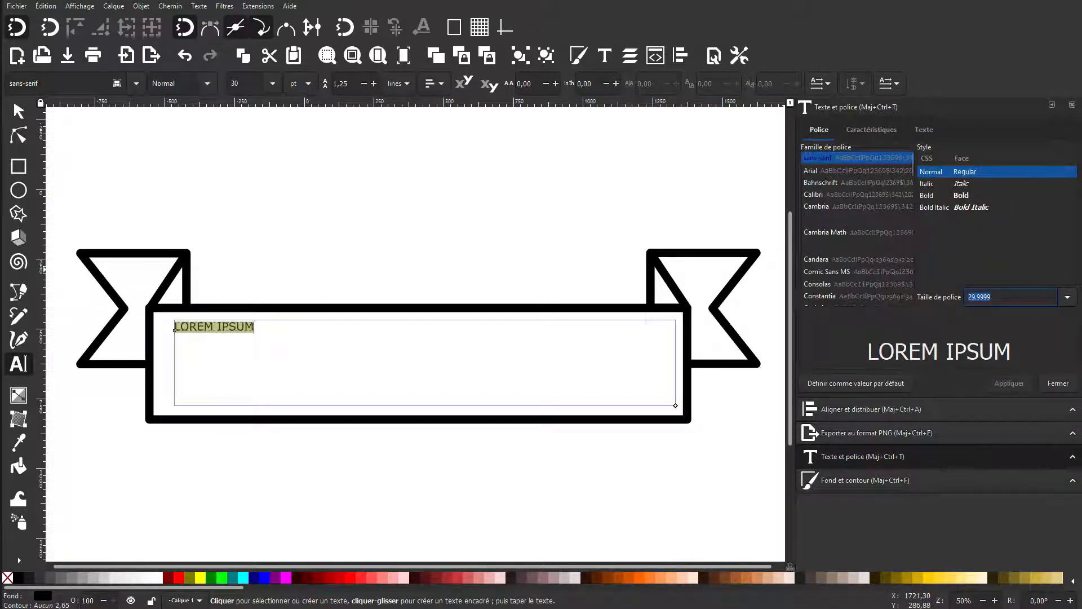
type("100")
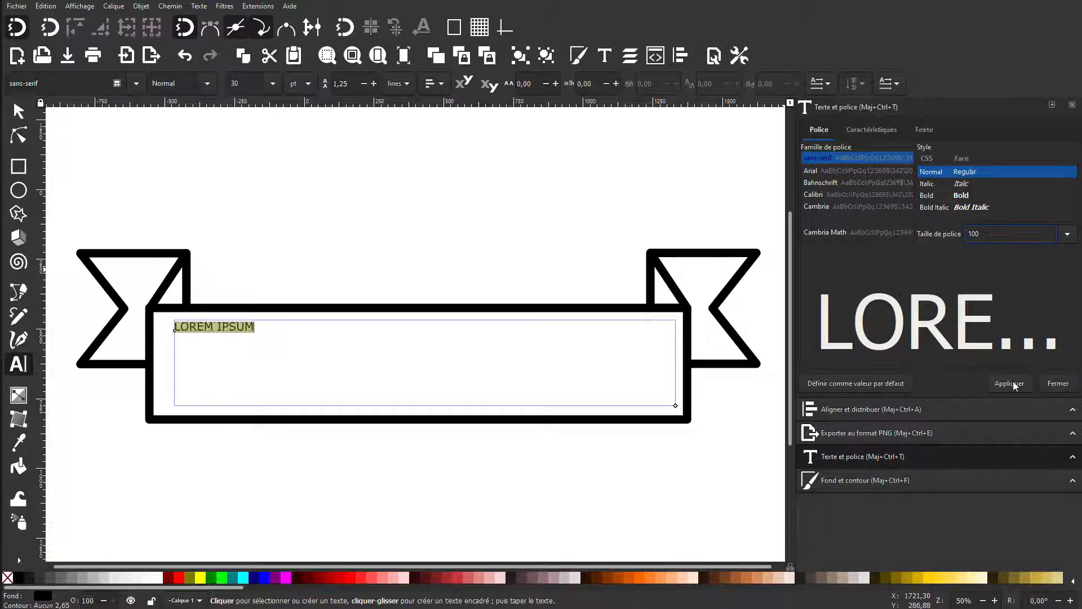
left_click(1011, 384)
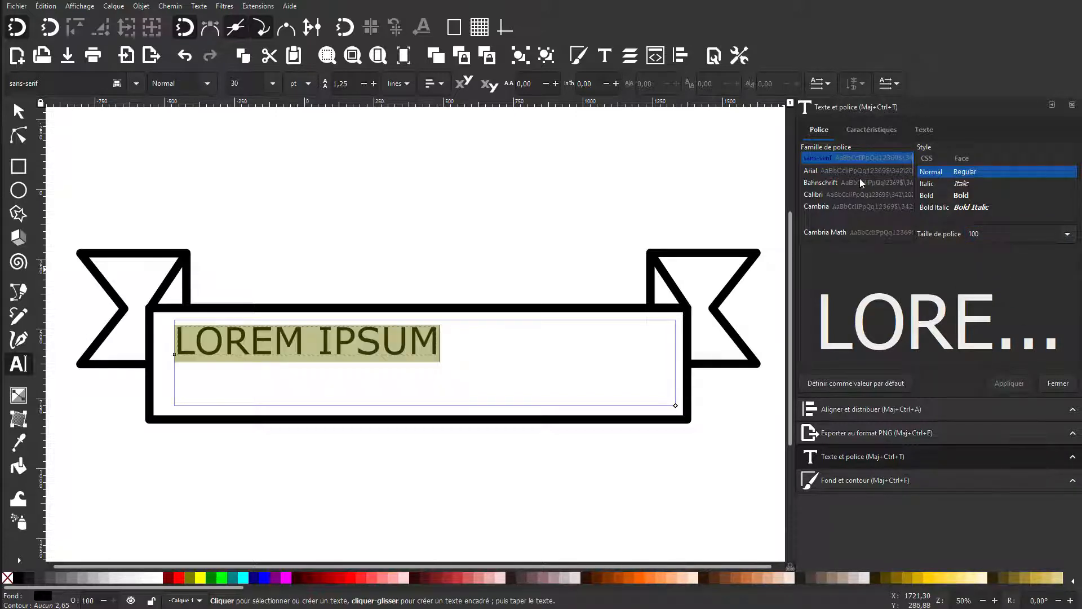
Try the banner text in Arial and MS Gothic
left_click(837, 172)
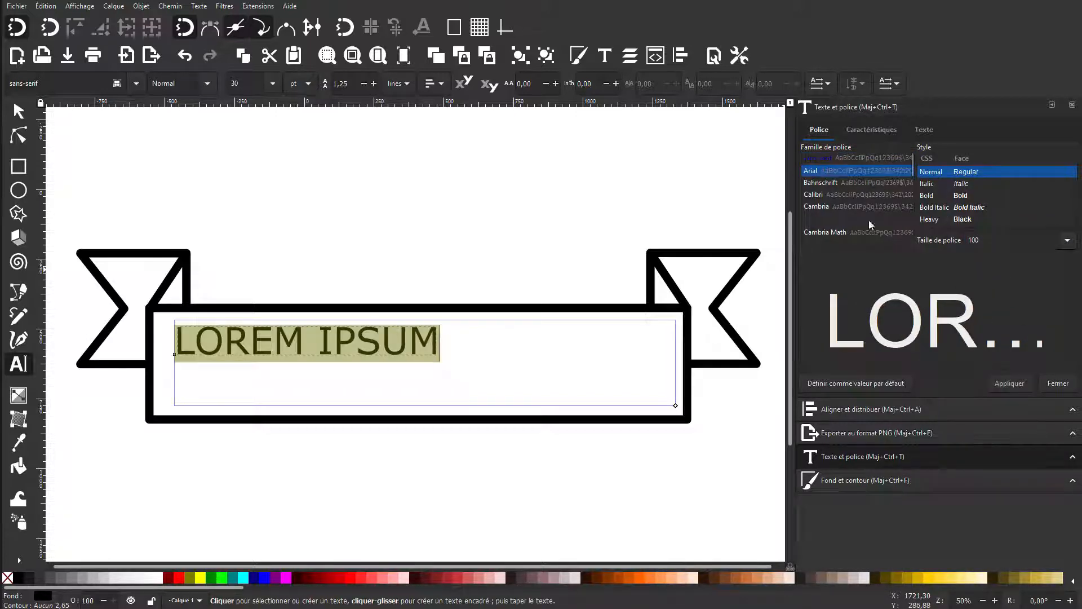
left_click(1008, 388)
scroll(836, 180, "down", 2)
left_click(835, 158)
scroll(837, 186, "down", 10)
left_click(837, 208)
left_click(1008, 386)
Set the banner text's font to Oswald Regular
scroll(840, 197, "down", 3)
left_click(840, 198)
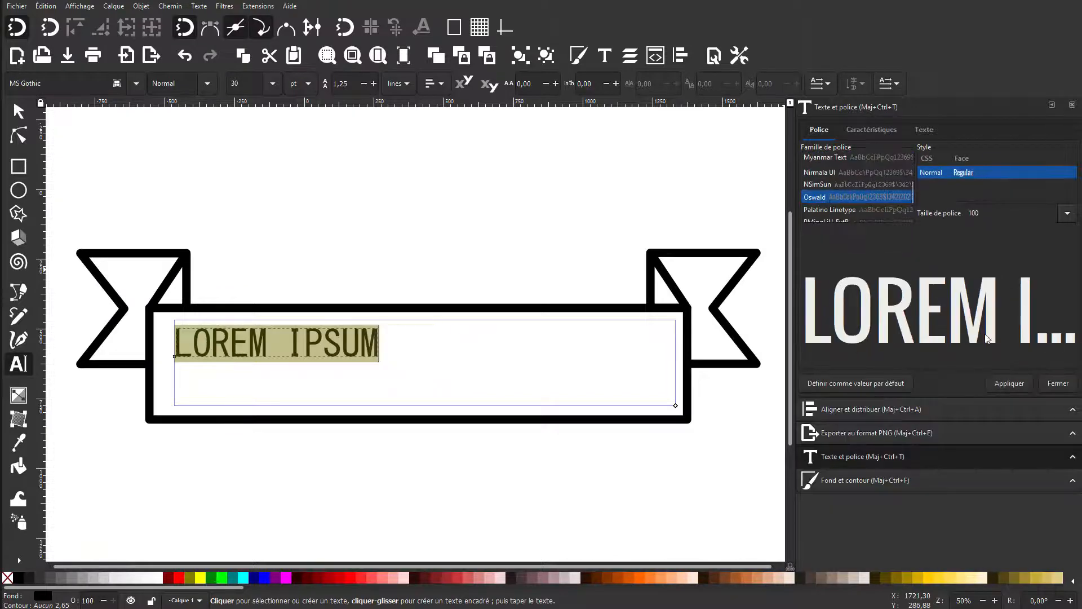
left_click(1006, 389)
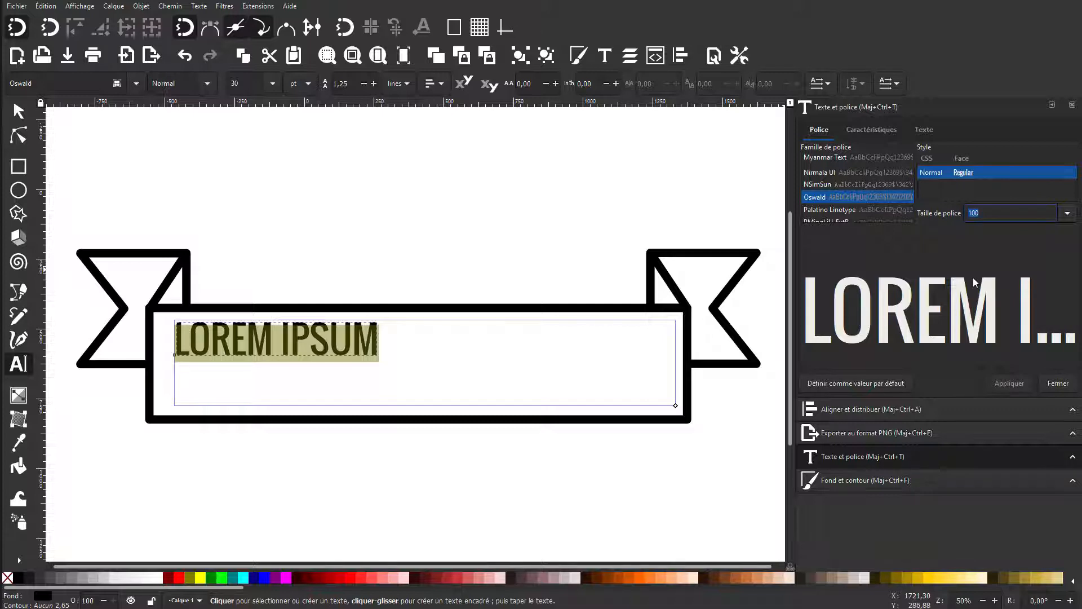
Enlarge the banner text, trying a font size of 140 and settling on 160
type("140")
left_click(1026, 385)
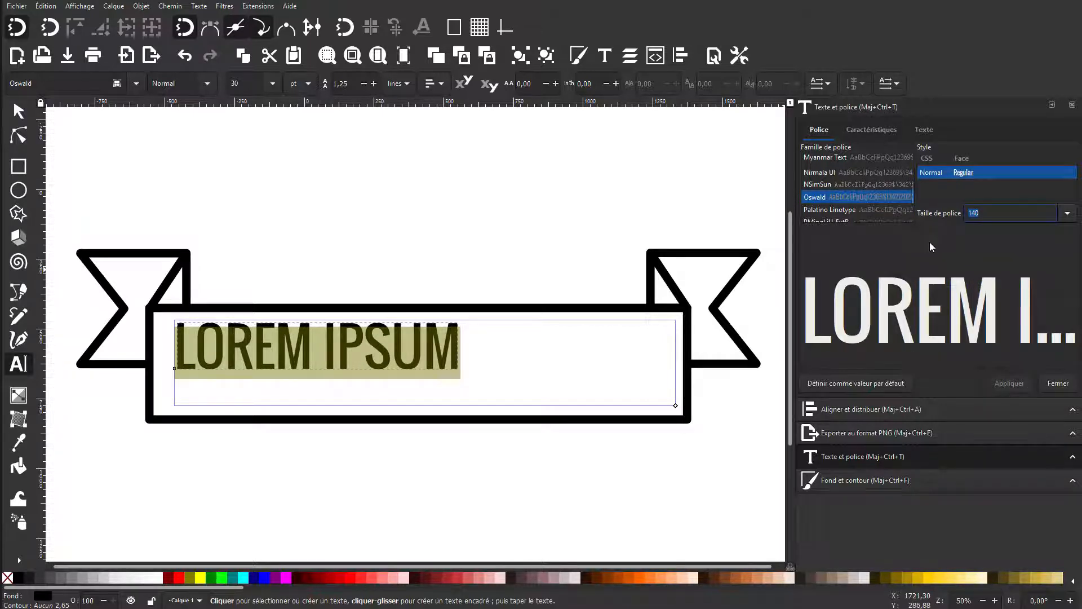
type("160")
left_click(1014, 384)
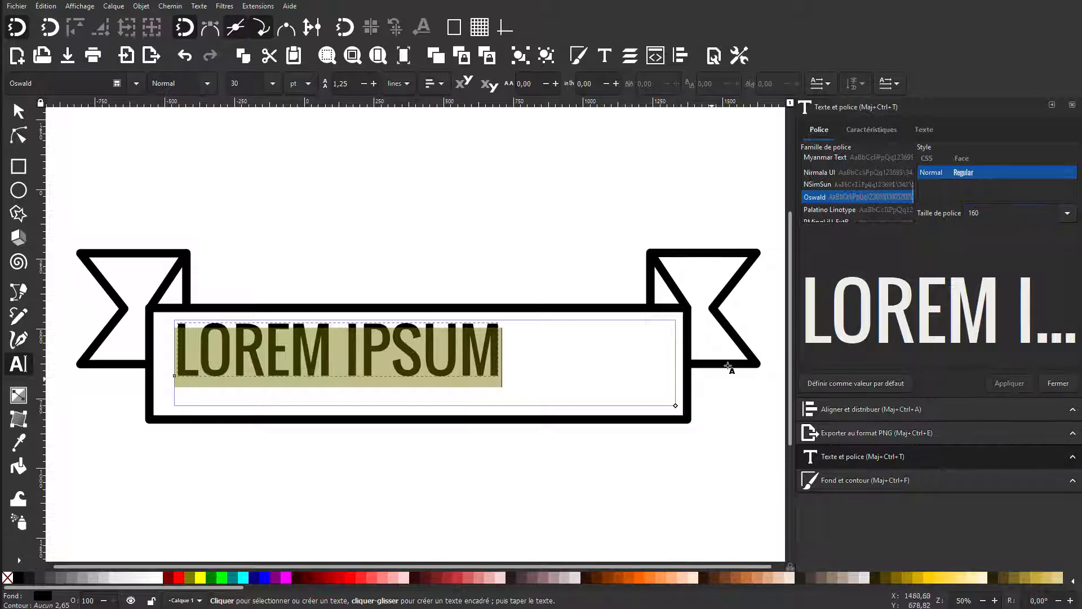
left_click(440, 247)
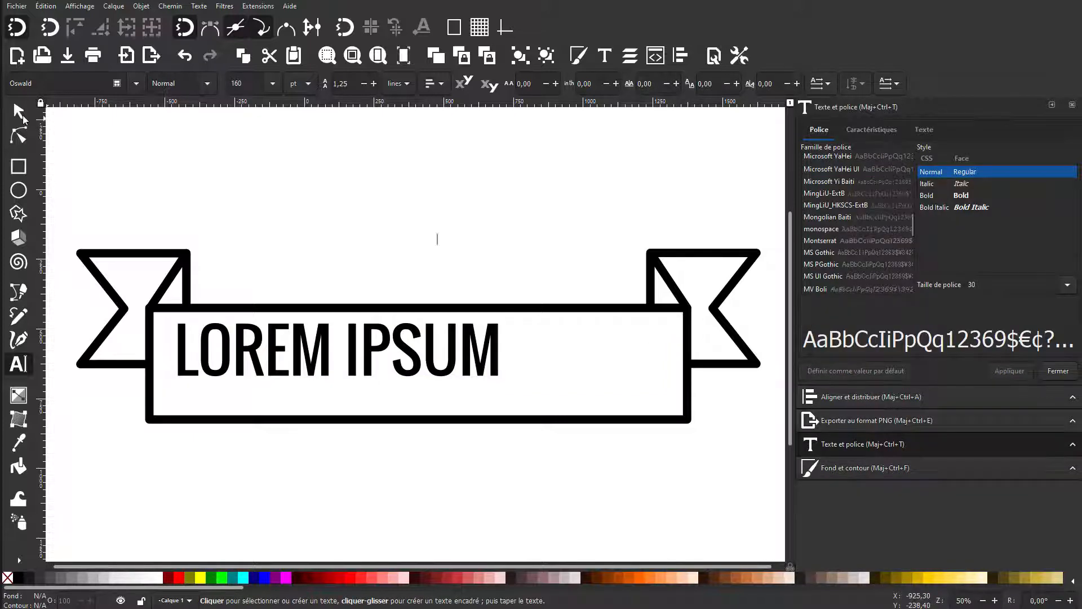
Move the text to the bar's lower left area and scale it up proportionally to about 1651 × 274 px
left_click(18, 111)
left_click(407, 373)
left_click_drag(356, 369, 364, 372)
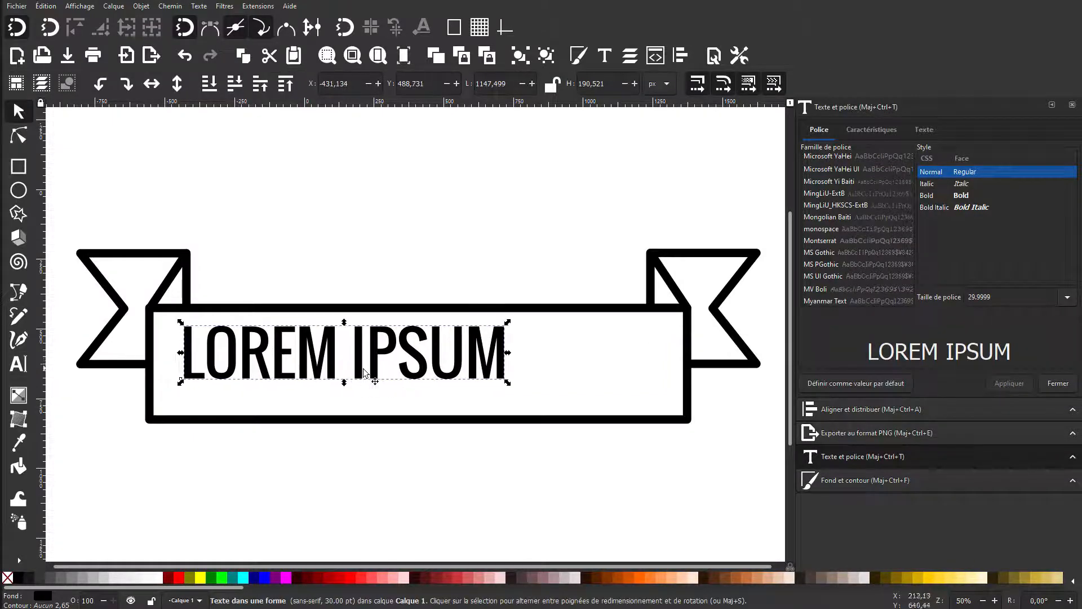
left_click_drag(251, 361, 233, 389)
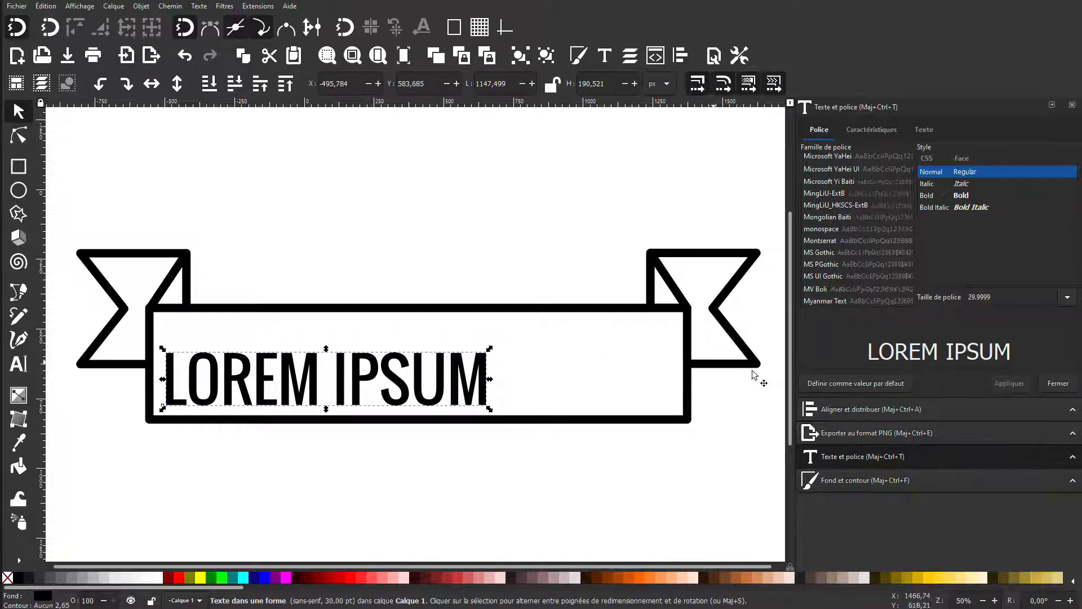
left_click_drag(488, 353, 632, 316)
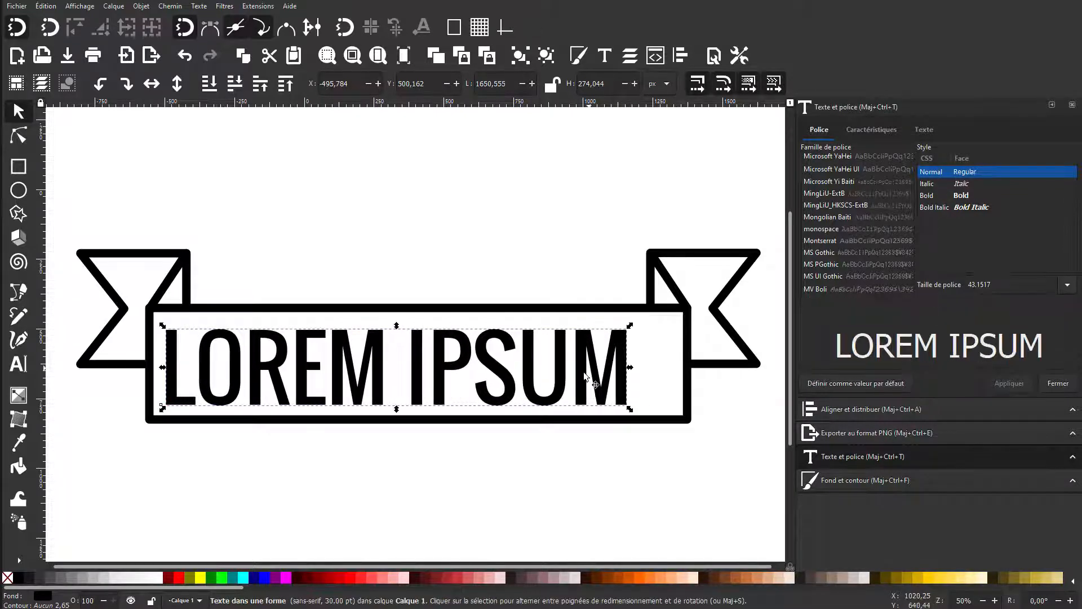
Center the LOREM IPSUM text on the bar's vertical axis, aligning both objects relative to the selection area
left_click(638, 306)
left_click(589, 351)
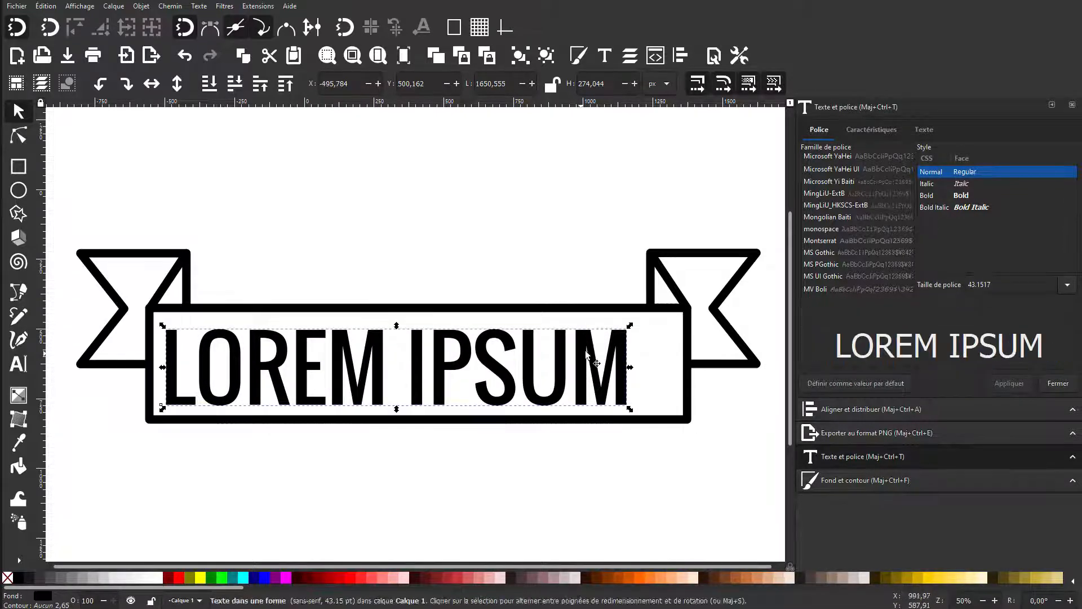
left_click(601, 314, "shift")
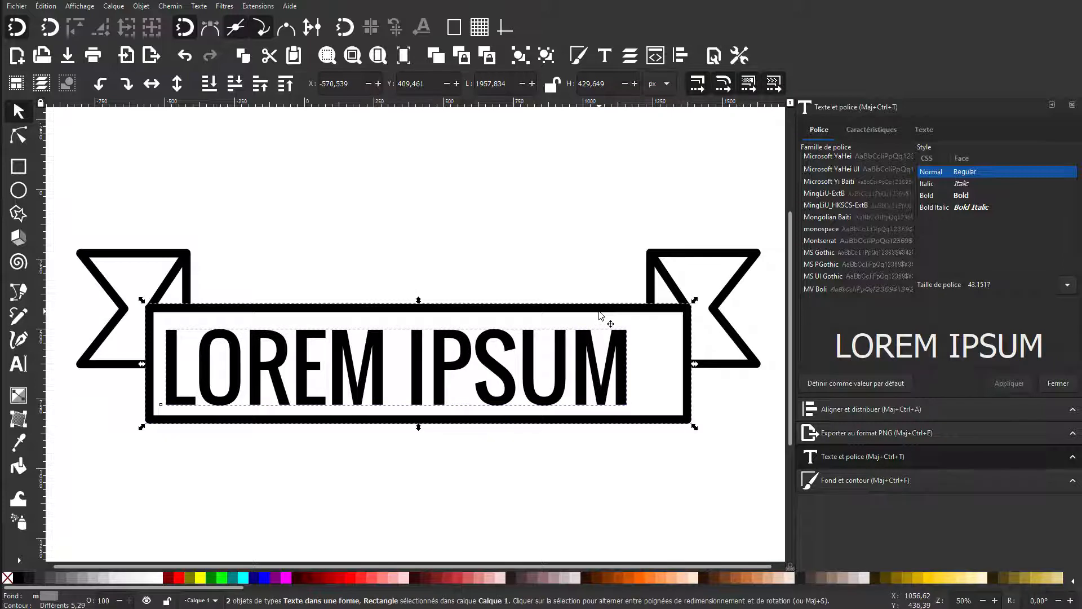
left_click(837, 407)
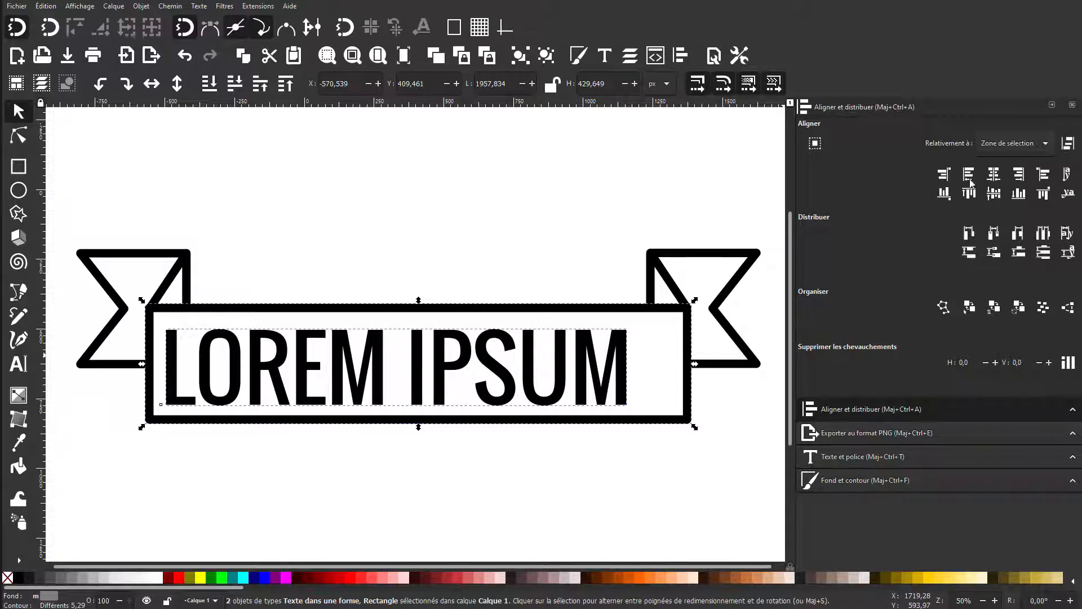
left_click(995, 175)
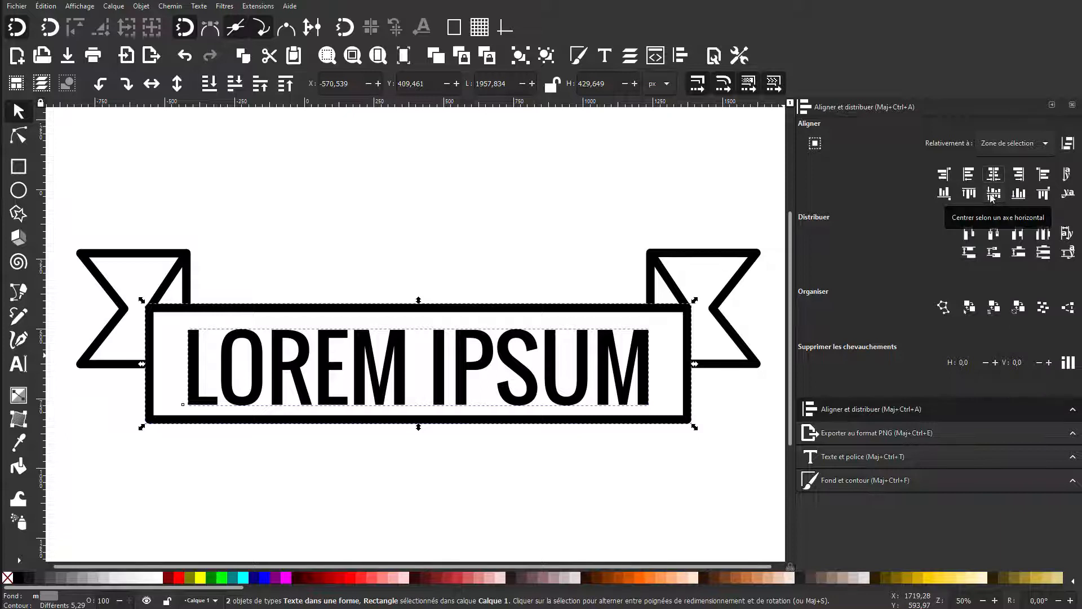
Center the LOREM IPSUM text in the bar along the horizontal axis, relative to the selection area
left_click(994, 194)
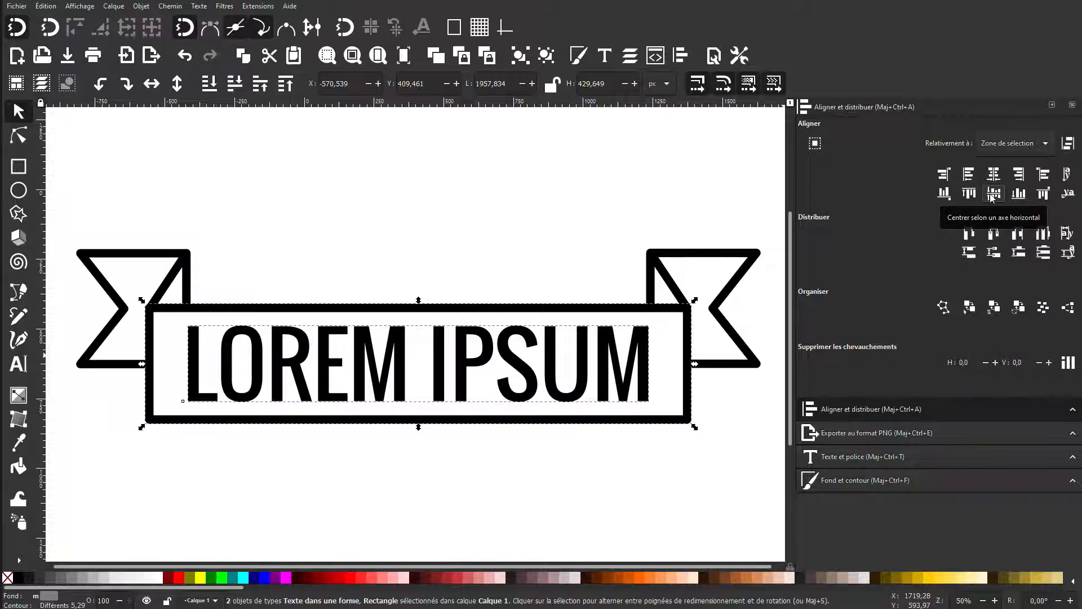
left_click(394, 237)
scroll(393, 377, "down", 1)
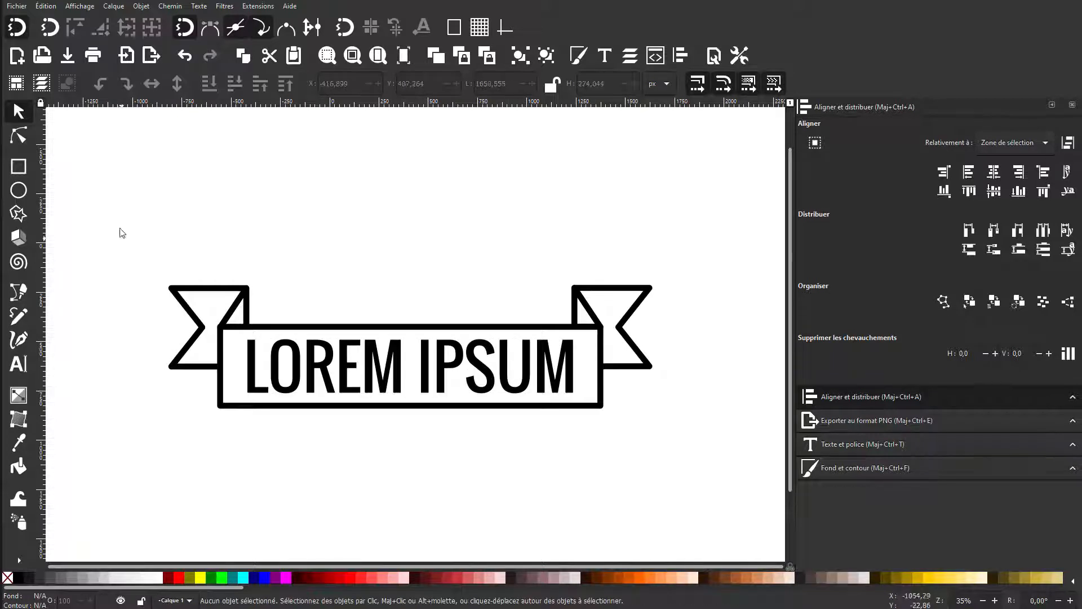
Select all the banner pieces together with the text and open the path effects settings
left_click_drag(119, 233, 708, 476)
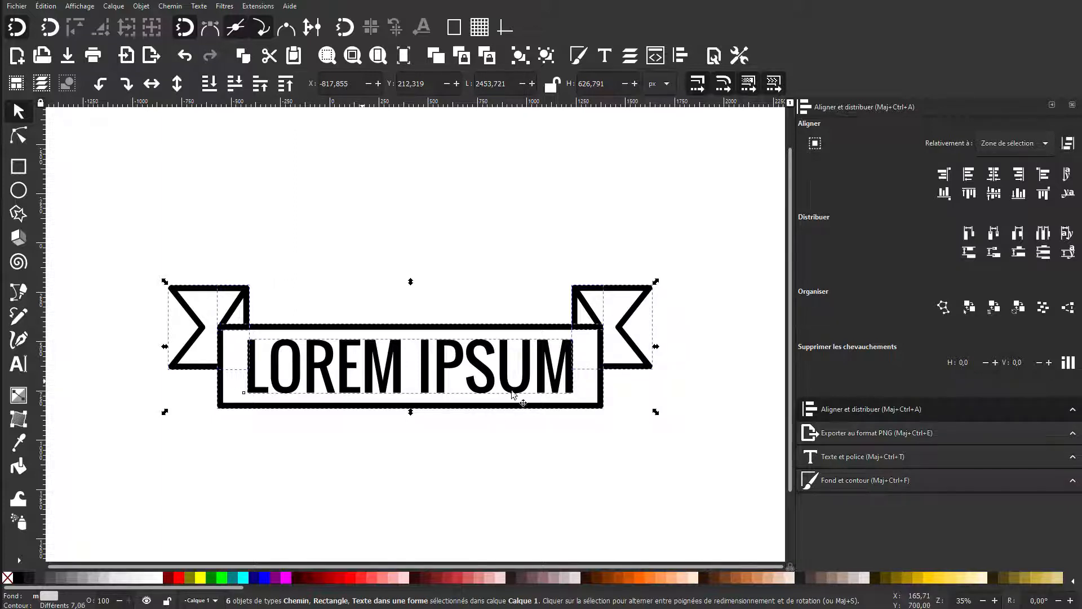
left_click(141, 6)
mouse_move(170, 5)
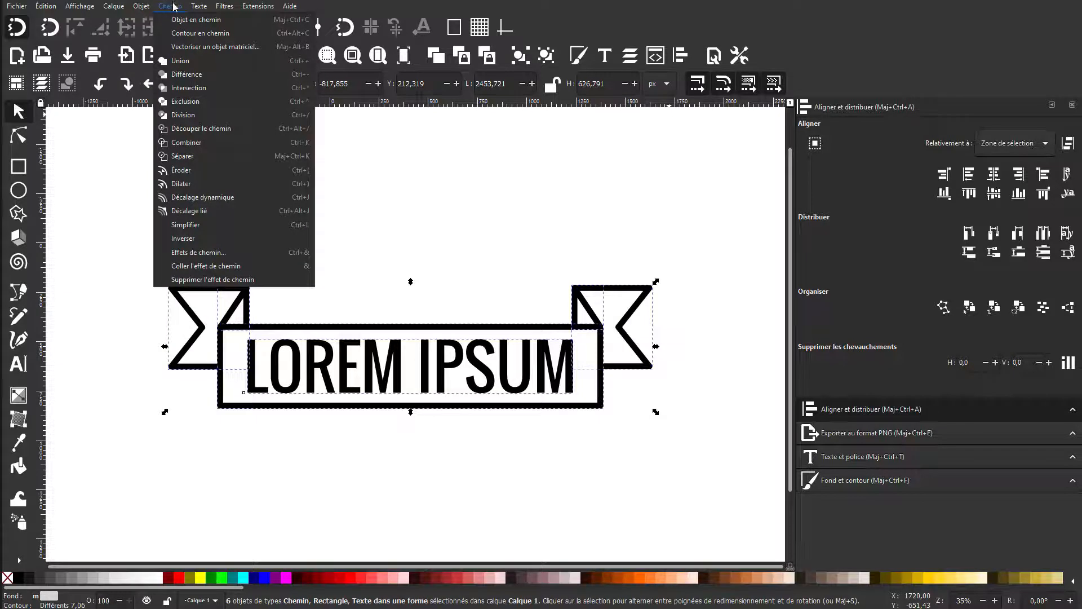
left_click(192, 256)
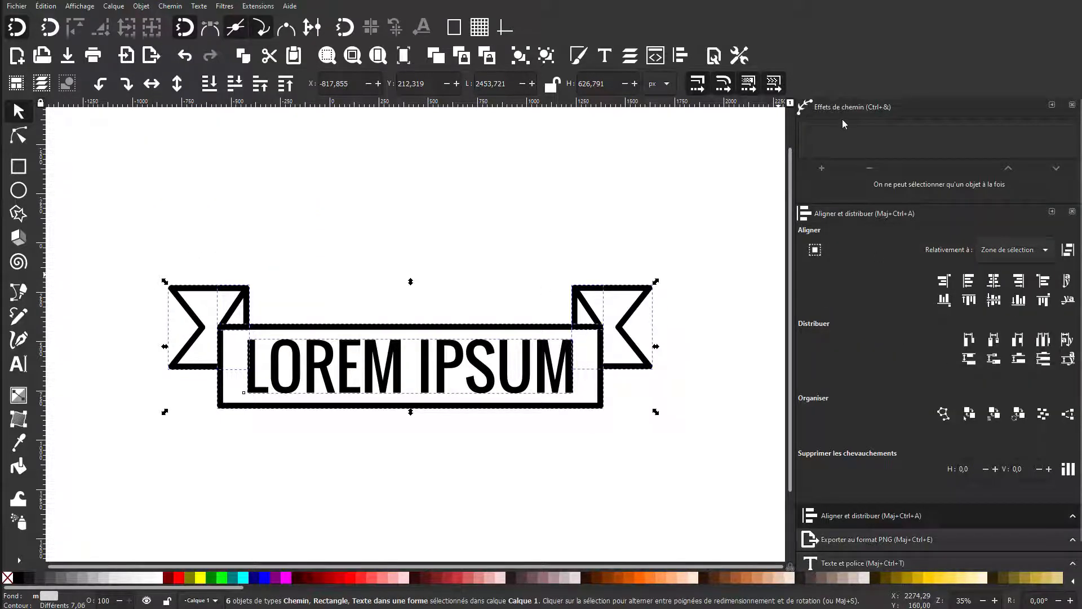
scroll(911, 308, "down", 2)
scroll(910, 307, "up", 2)
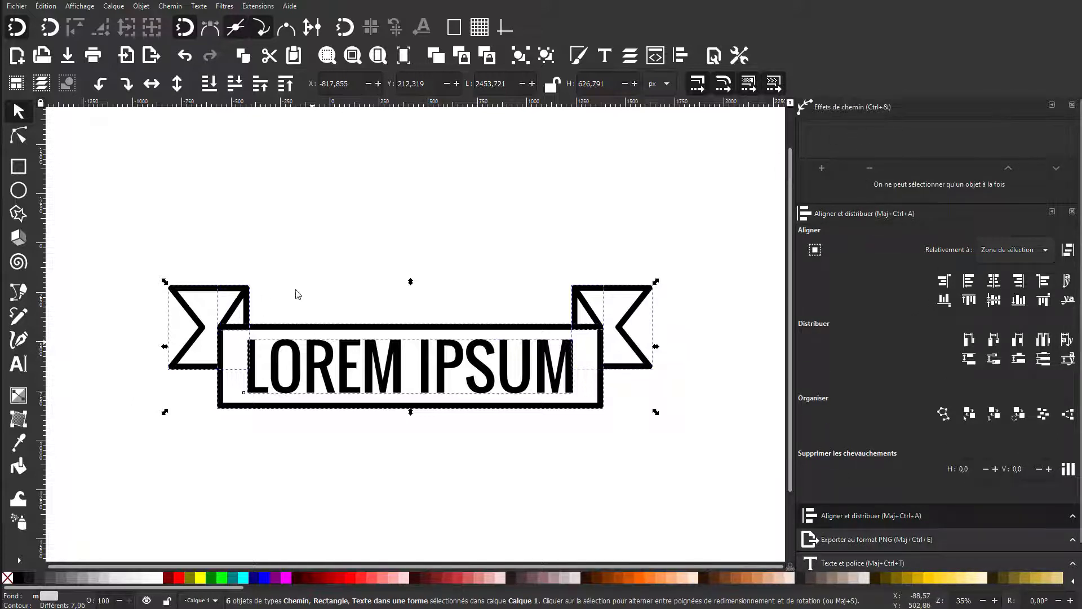
scroll(338, 440, "down", 4)
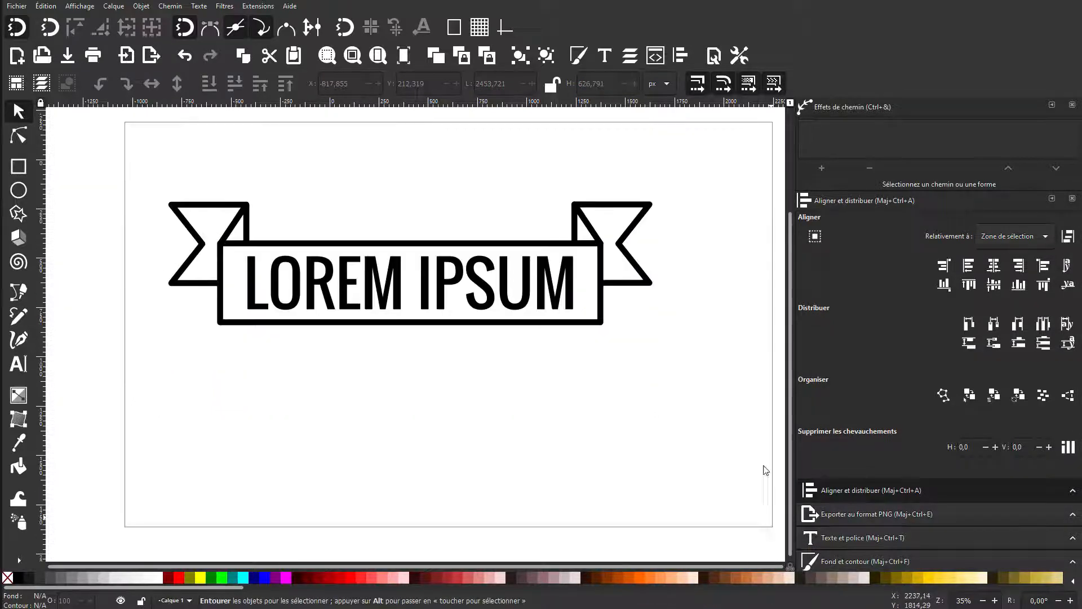
scroll(717, 427, "up", 6)
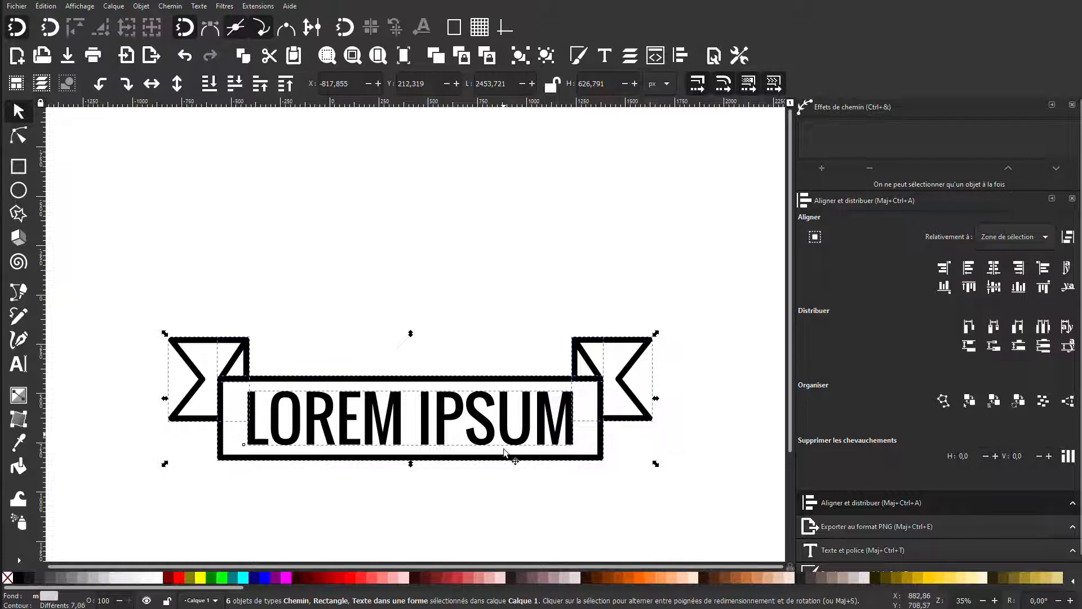
Convert the LOREM IPSUM text object to paths
left_click(363, 307)
left_click(356, 414)
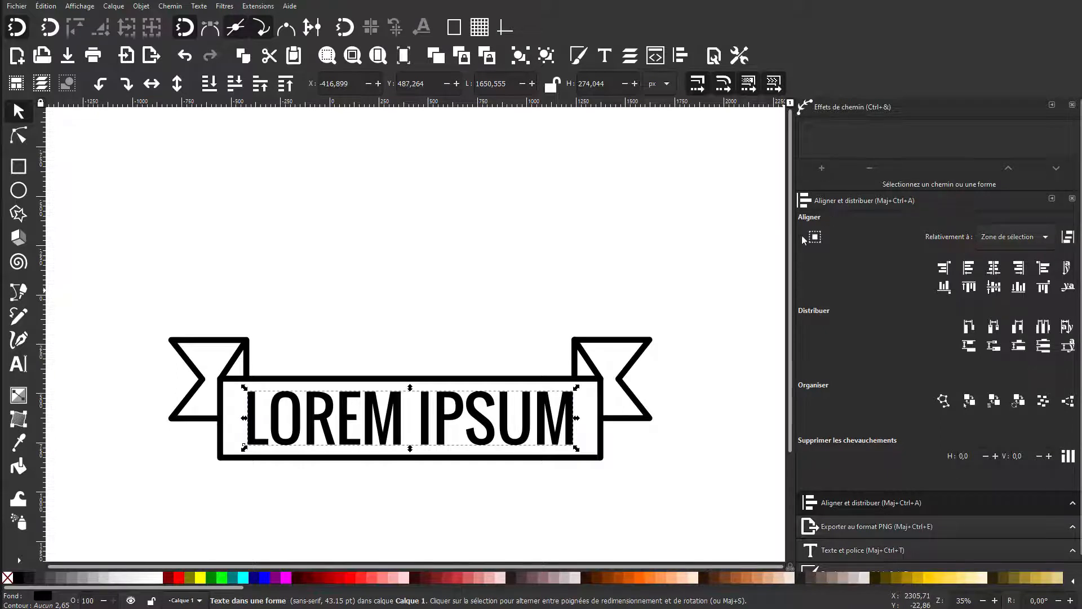
left_click(457, 385)
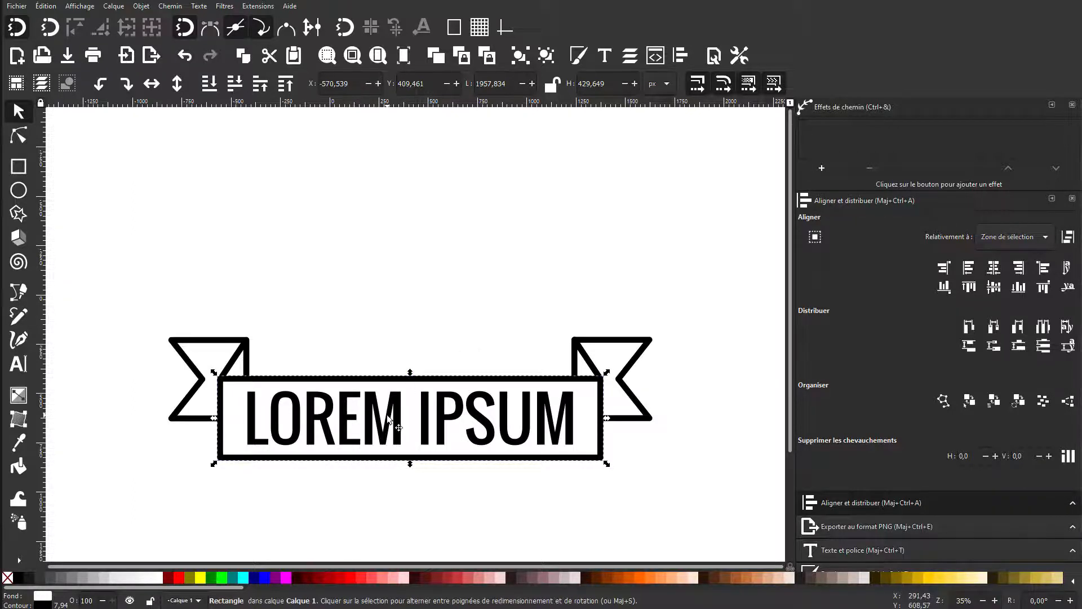
left_click(301, 420)
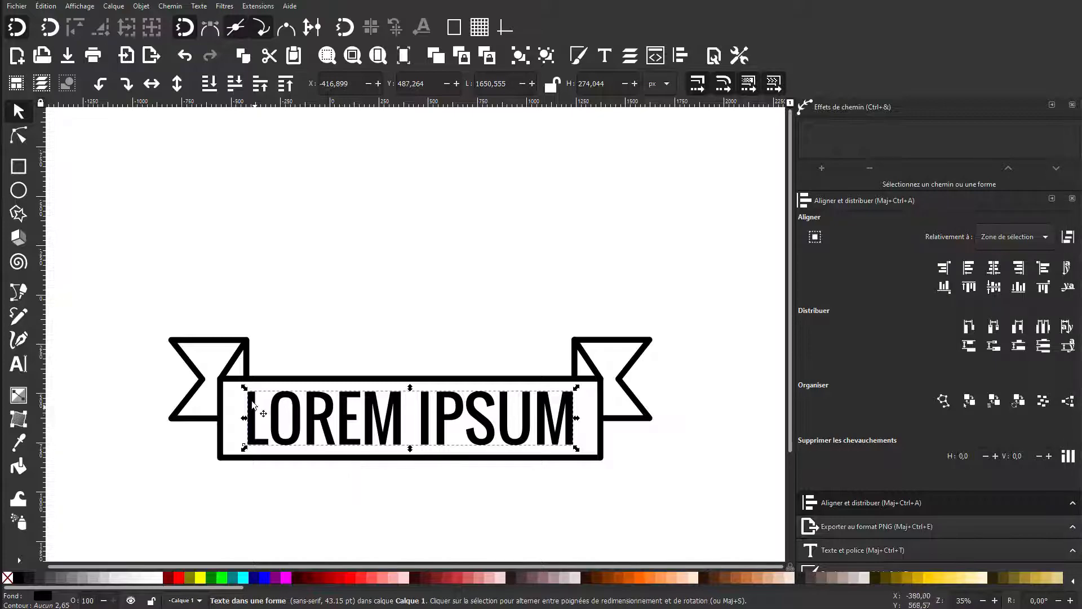
left_click(194, 8)
left_click(168, 7)
left_click(168, 7)
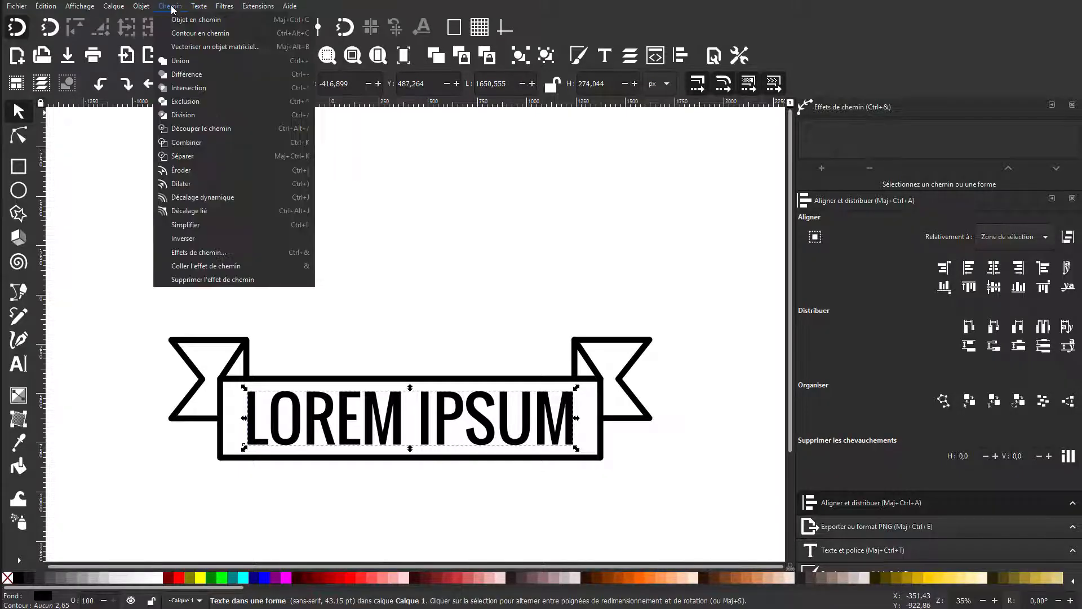
left_click(196, 23)
Inspect the nodes of the converted letters, including the R and the L, and reselect the lettering as one group
double_click(313, 402)
double_click(310, 403)
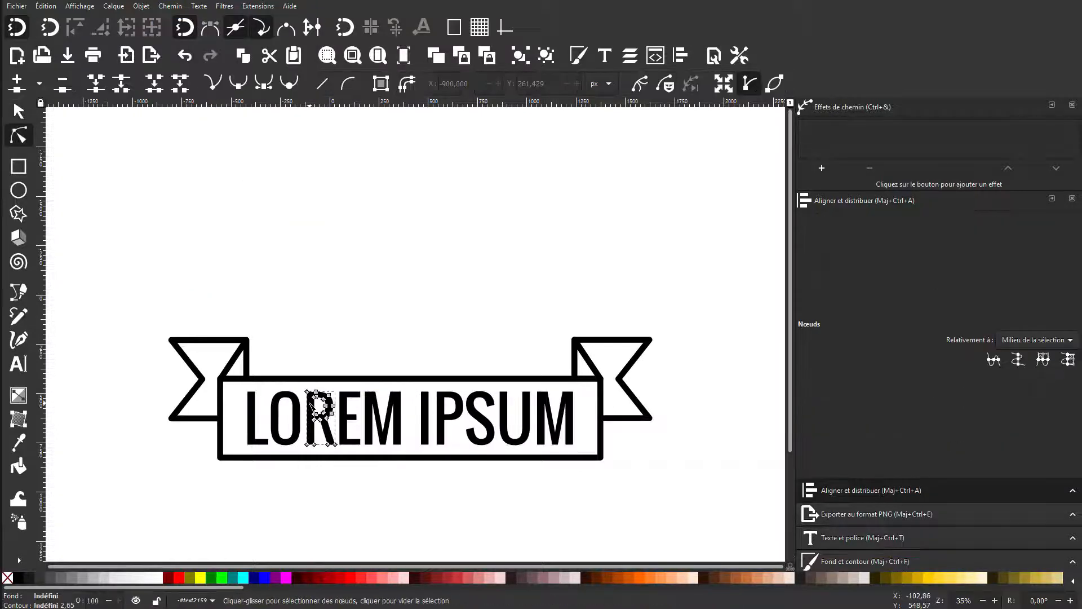
left_click(252, 430)
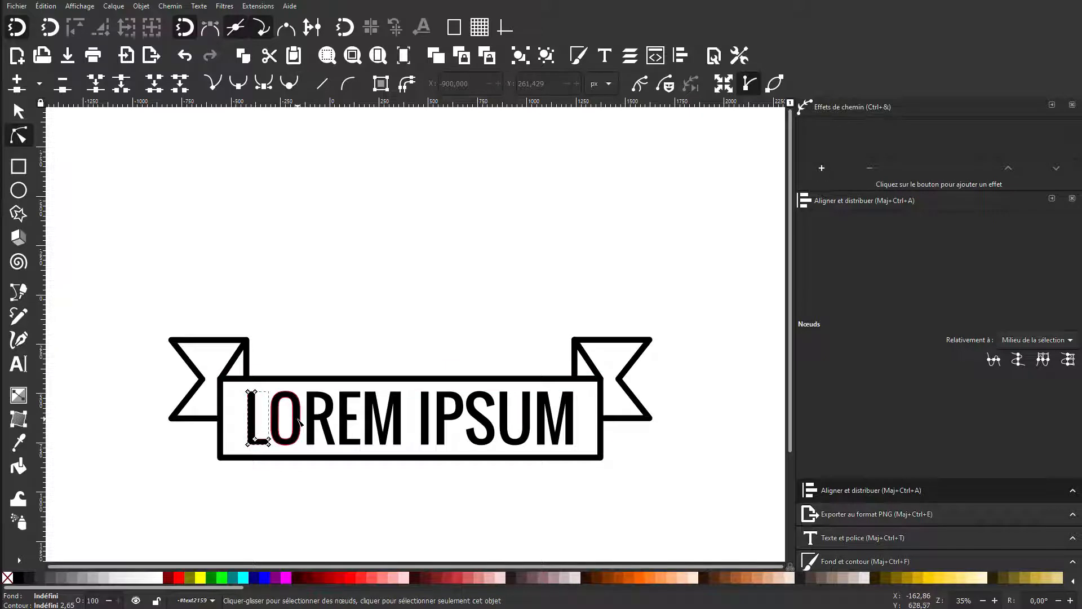
left_click(17, 112)
left_click(286, 415)
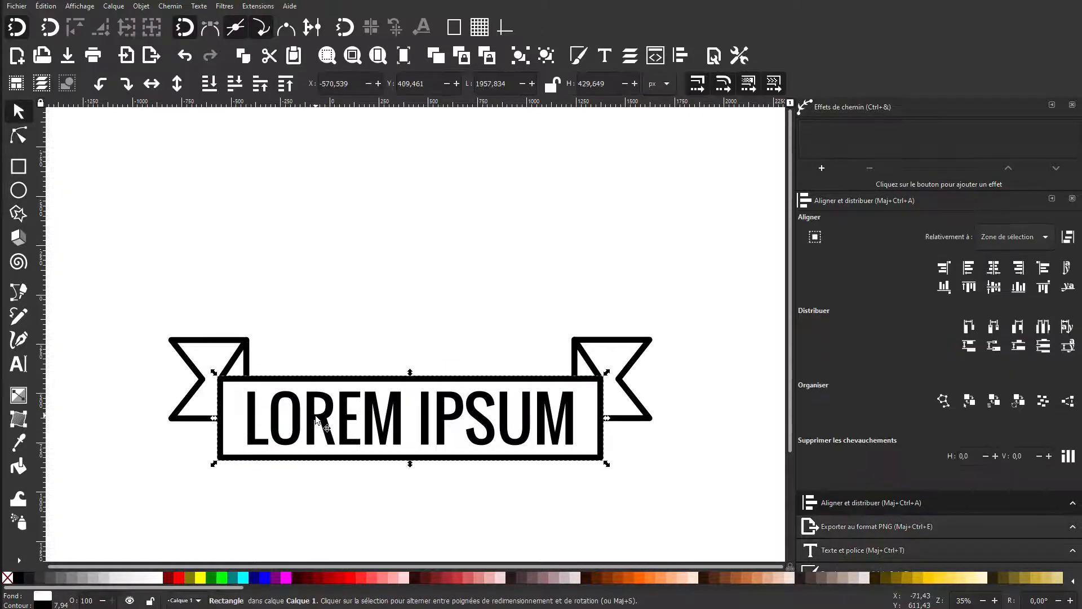
left_click(316, 417)
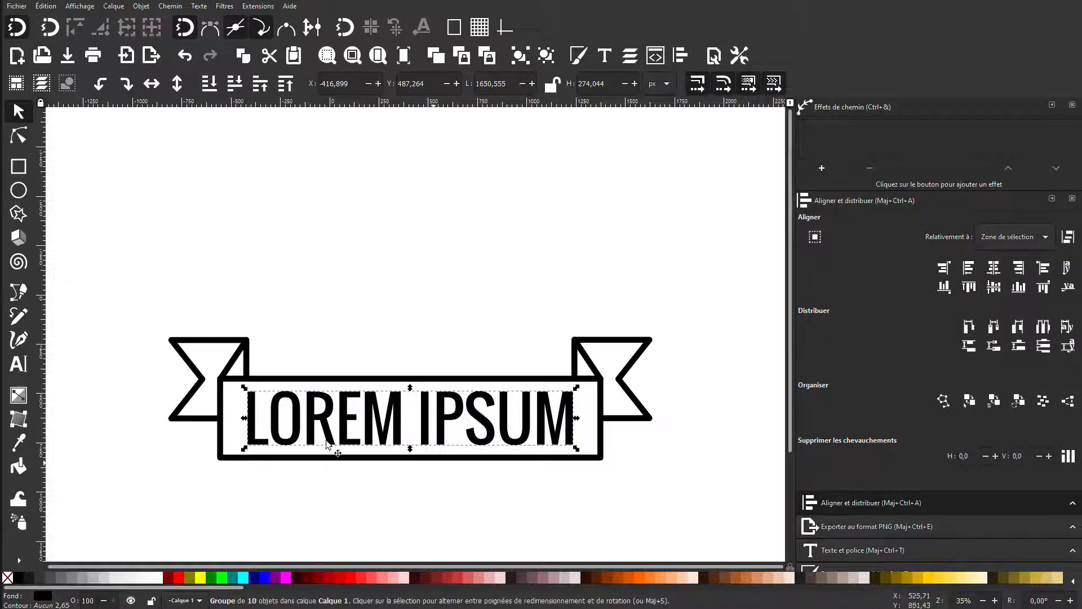
Select the tails, folds, bar and converted lettering and group them into a single object
left_click_drag(120, 273, 715, 498)
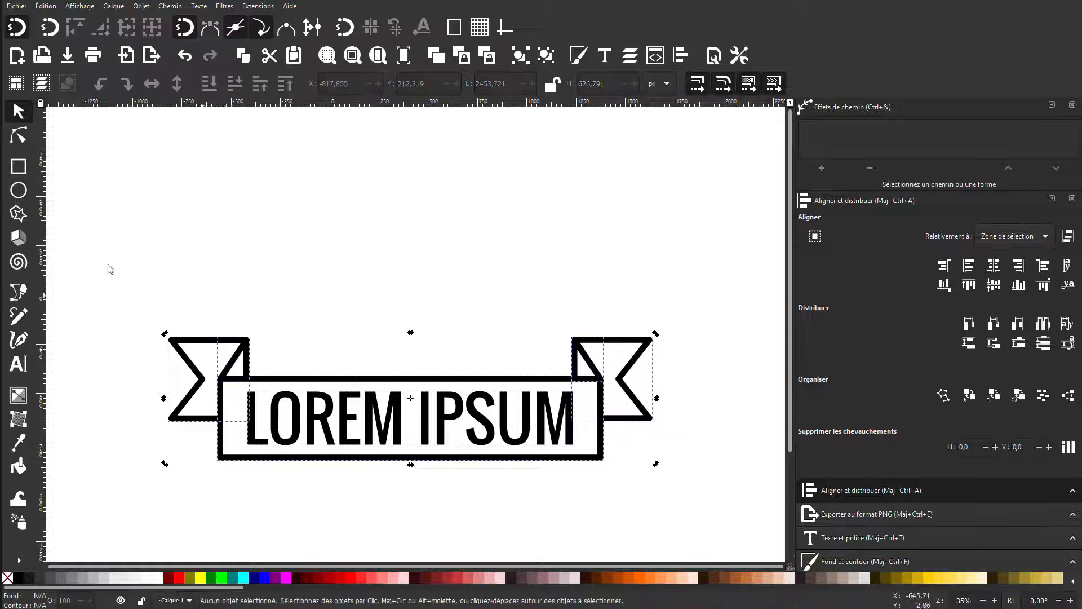
left_click_drag(90, 251, 308, 510)
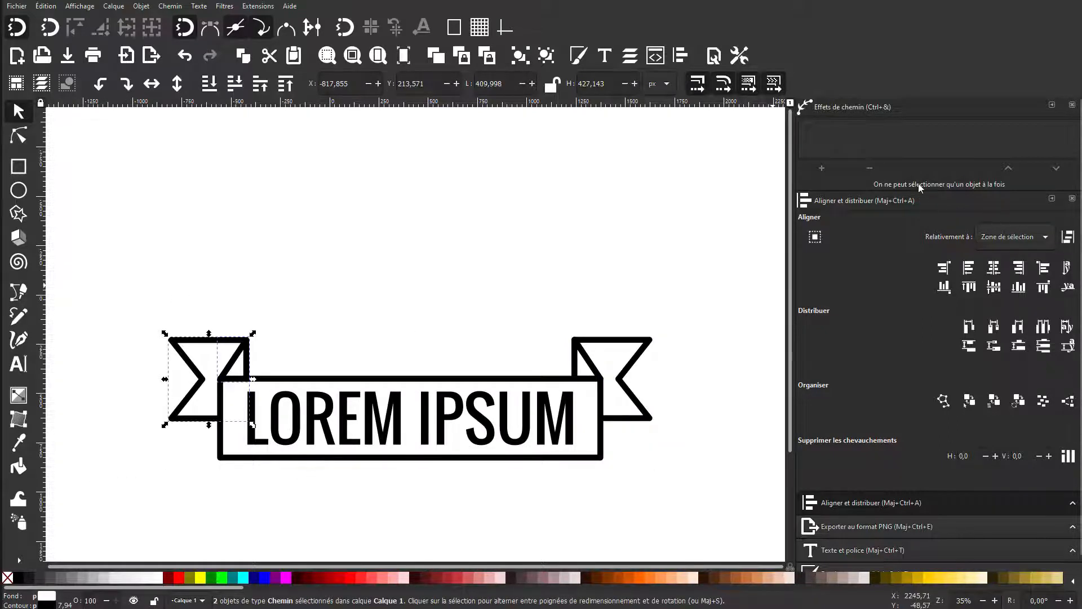
left_click(114, 288)
left_click_drag(127, 279, 585, 406)
left_click_drag(540, 566, 420, 568)
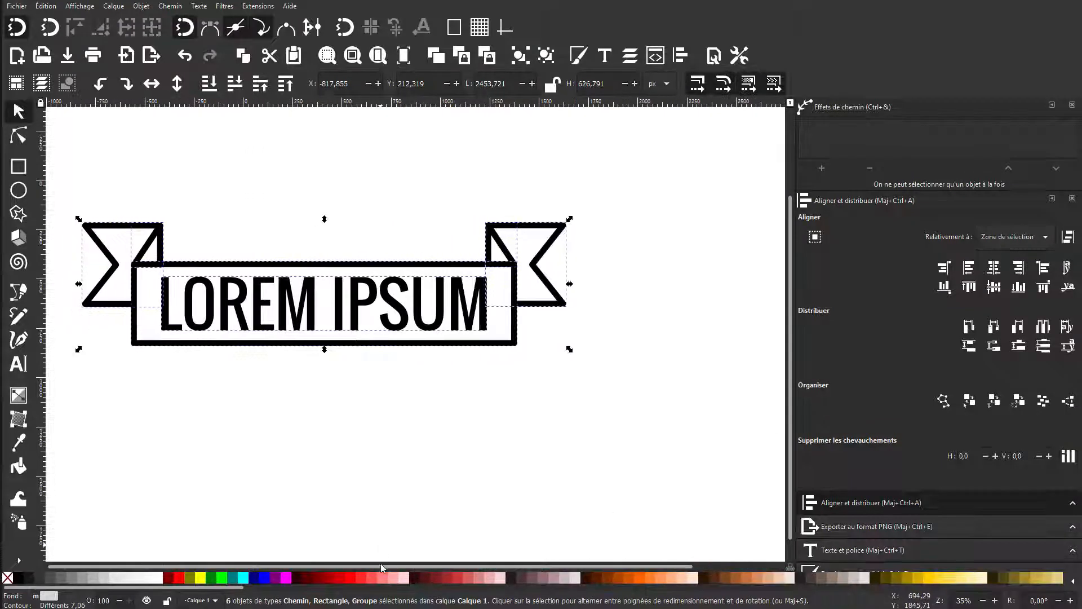
scroll(387, 420, "up", 3)
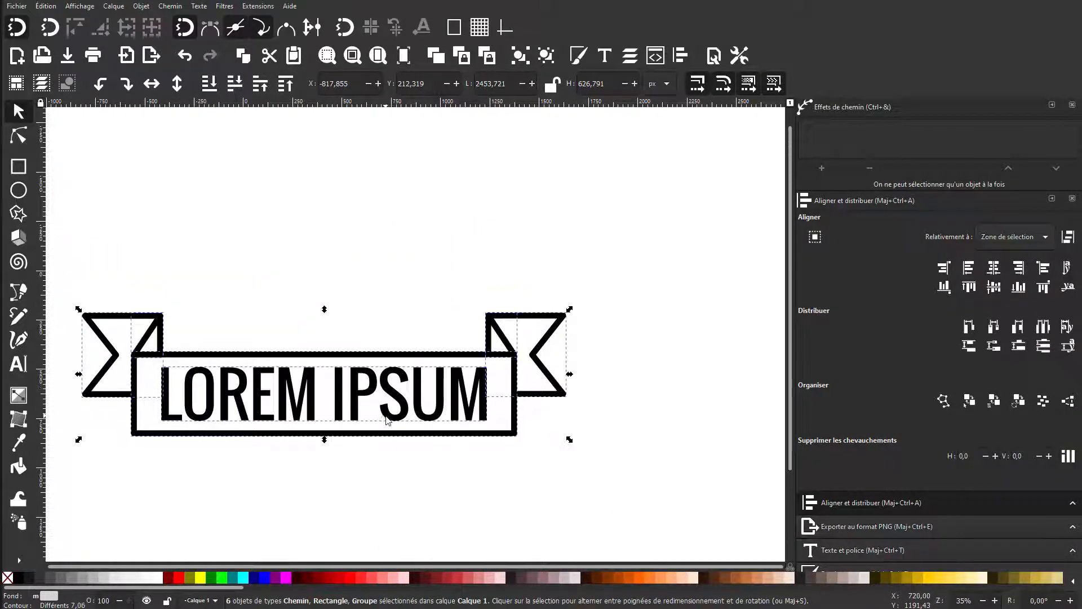
left_click(520, 57)
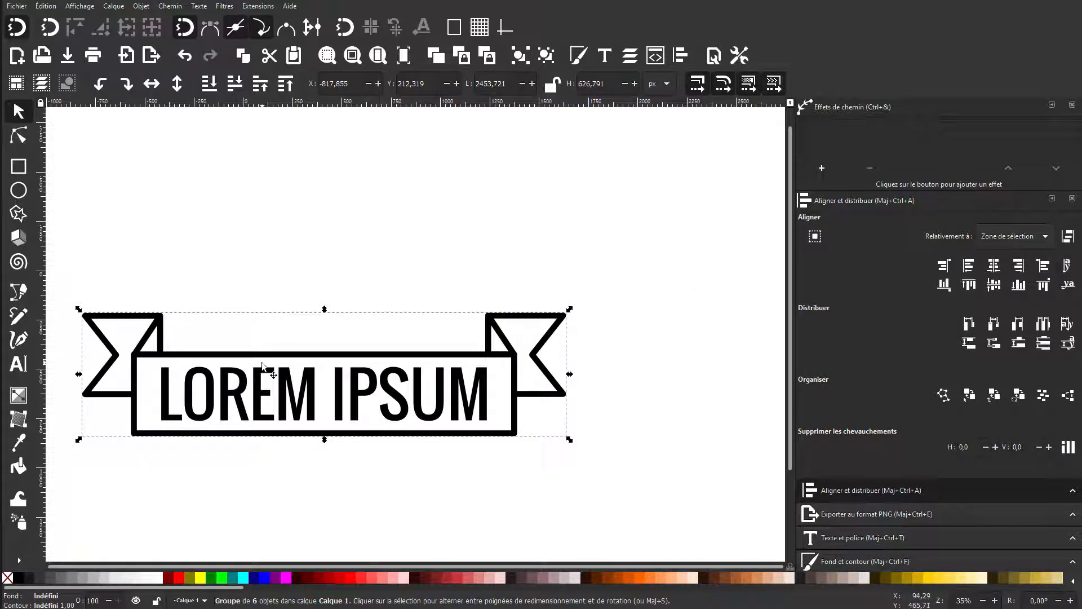
Add the Bend (Courber) path effect to the banner group
left_click(821, 169)
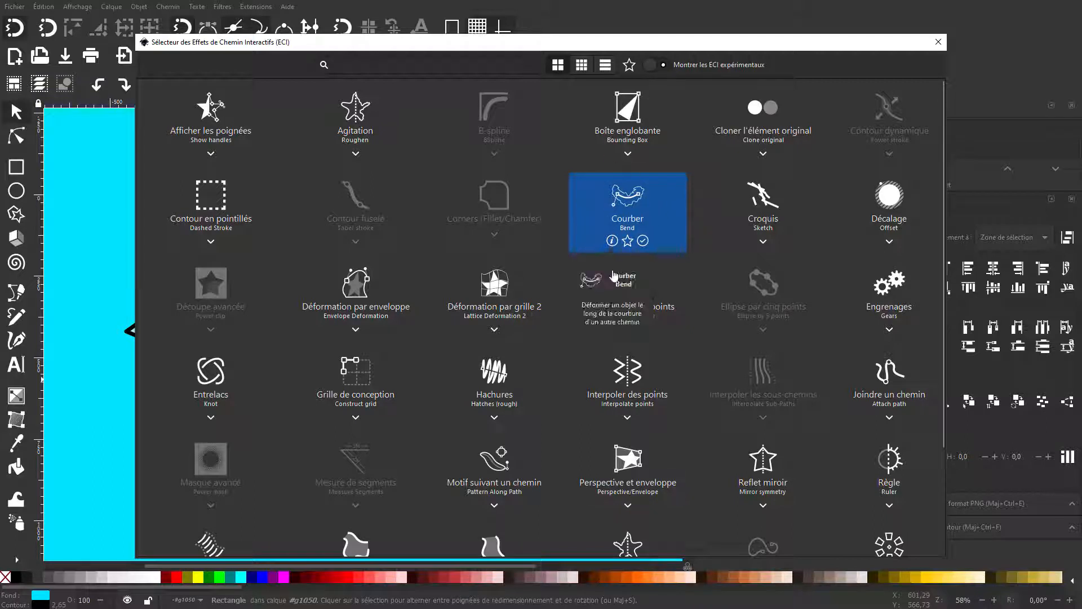
mouse_move(612, 241)
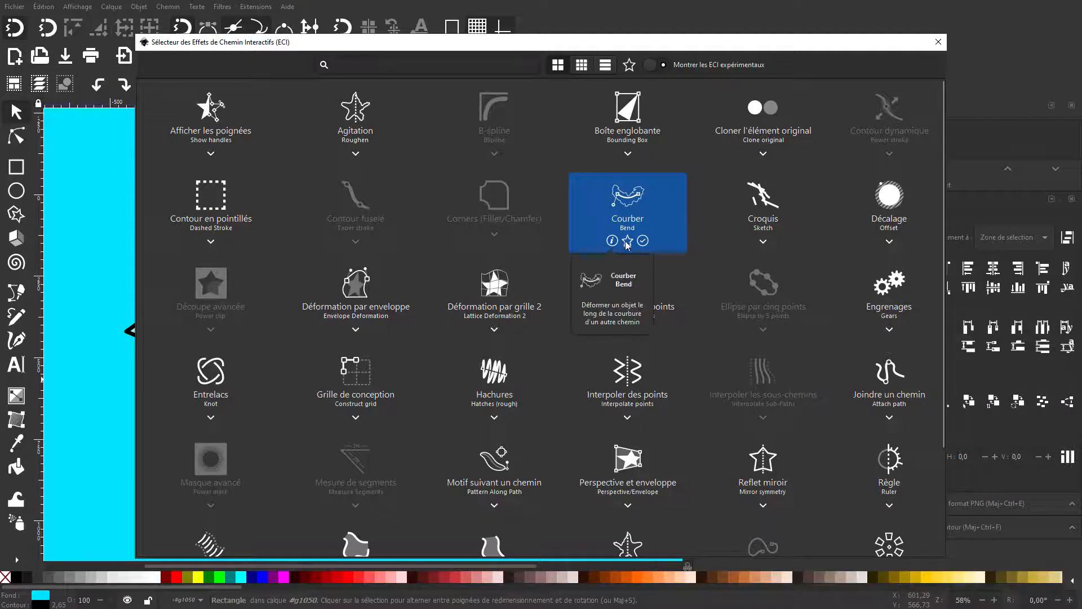
left_click(634, 211)
key("alt+Tab")
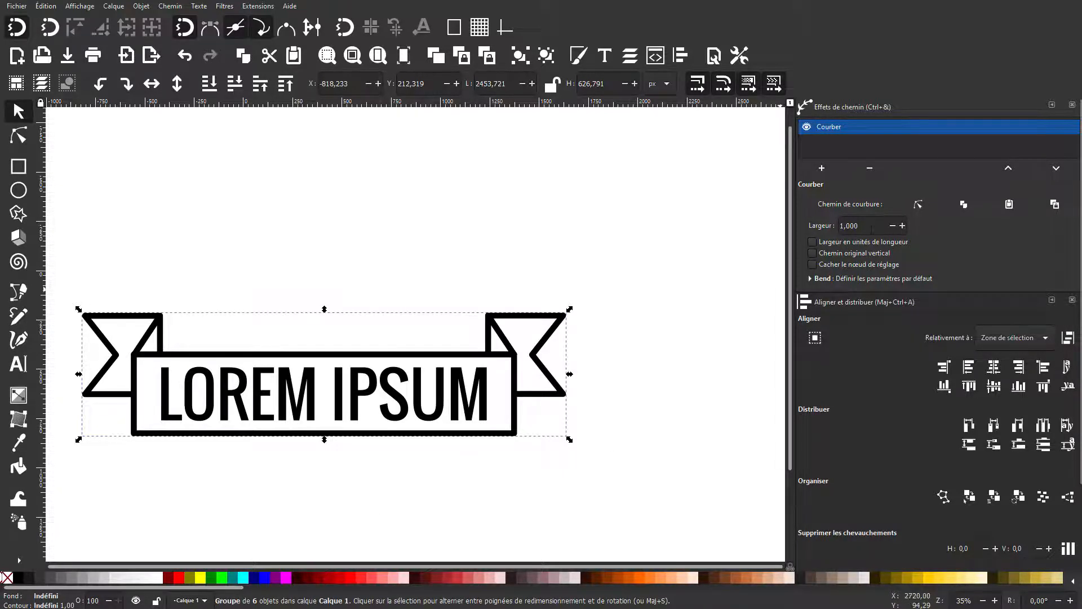
Edit the bend path on canvas into an S-shaped wave, pulling its left part down and its right part up
left_click(917, 205)
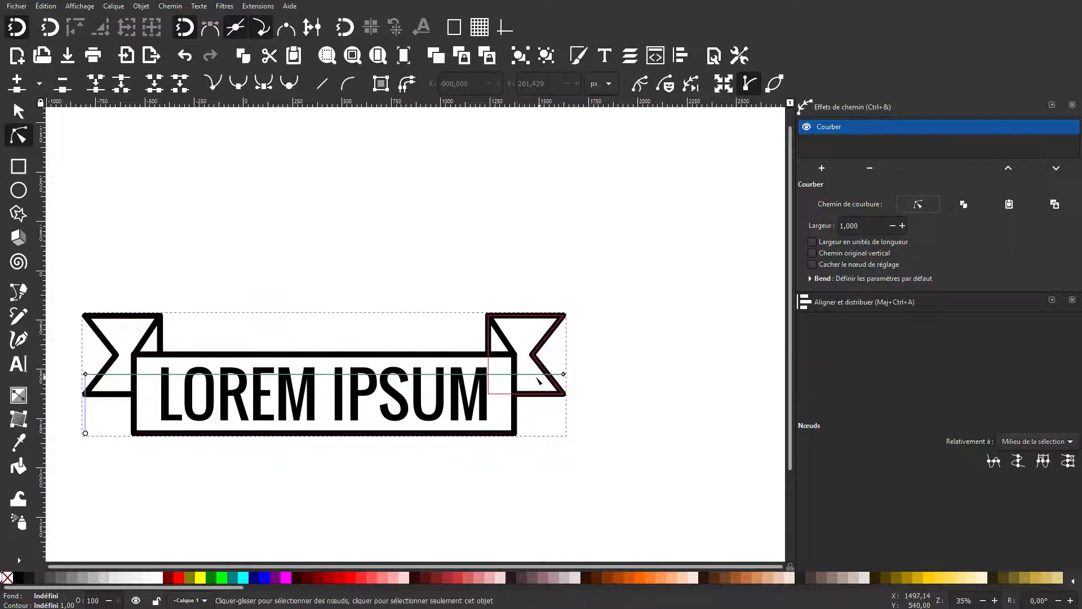
left_click_drag(527, 373, 527, 359)
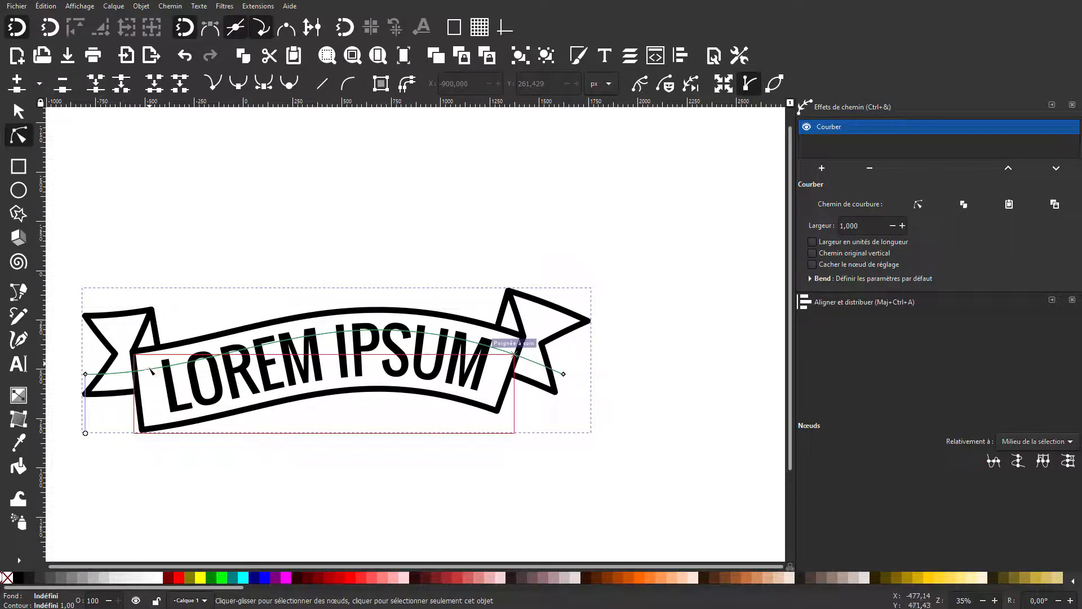
left_click_drag(157, 379, 150, 393)
left_click_drag(449, 345, 447, 334)
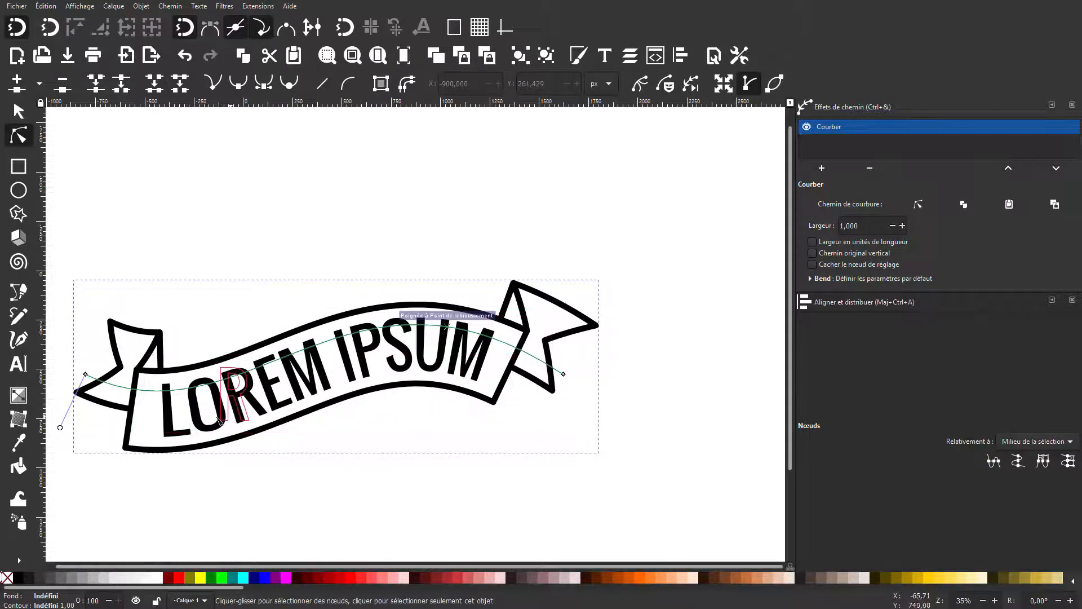
Move the bent banner right and slightly up, to about X -458, Y -42 px, and deselect it
key("s")
left_click_drag(328, 394, 408, 355)
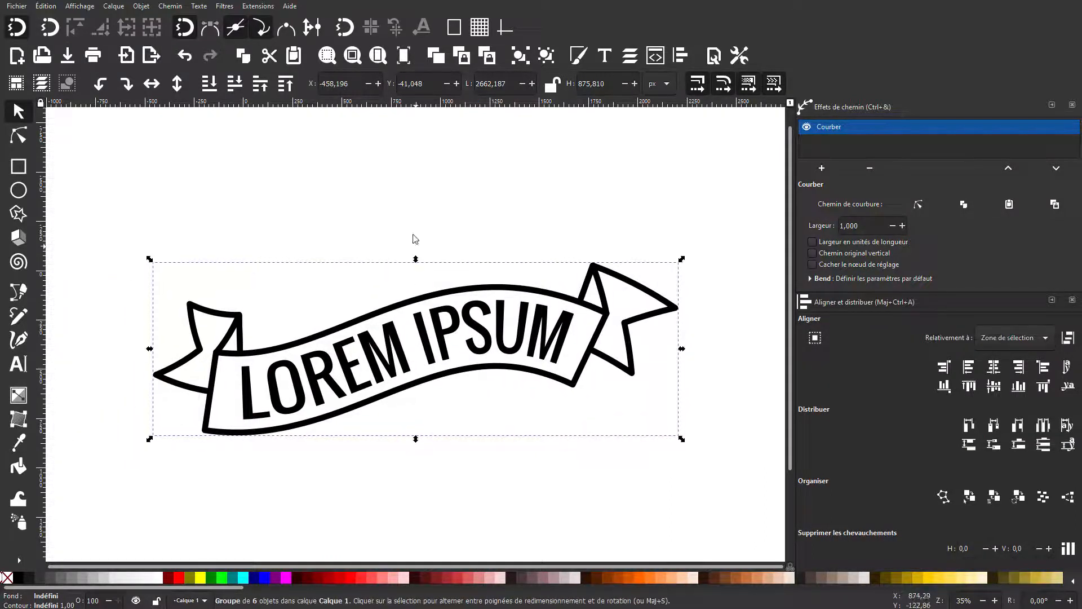
left_click(411, 214)
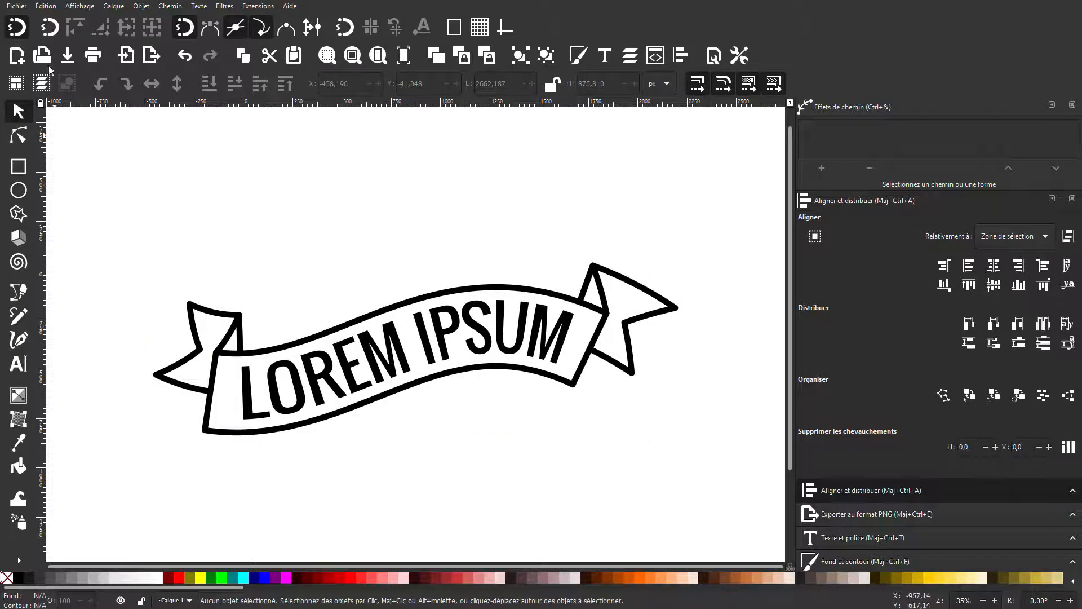
Draw a background rectangle about 5265 × 3208 px, fill it with red (#FF0000) and send it behind the banner
scroll(216, 262, "down", 2)
scroll(205, 243, "up", 1)
key("r")
left_click_drag(50, 111, 784, 558)
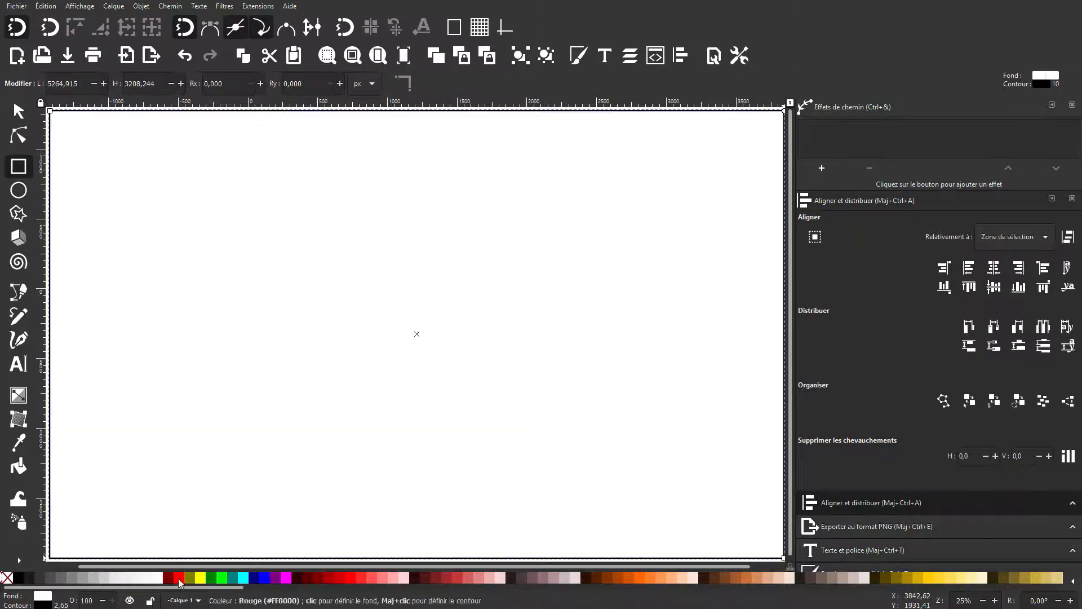
left_click(179, 578)
key("s")
left_click(209, 84)
Move the banner group to the middle of the red background, at about X 22, Y 51 px
left_click(225, 333)
left_click_drag(414, 361, 501, 369)
scroll(471, 369, "up", 1)
left_click_drag(489, 340, 463, 348)
Examine how the bent group's bar and tails can be selected individually, including the nodes of the right tail
double_click(642, 315)
double_click(641, 315)
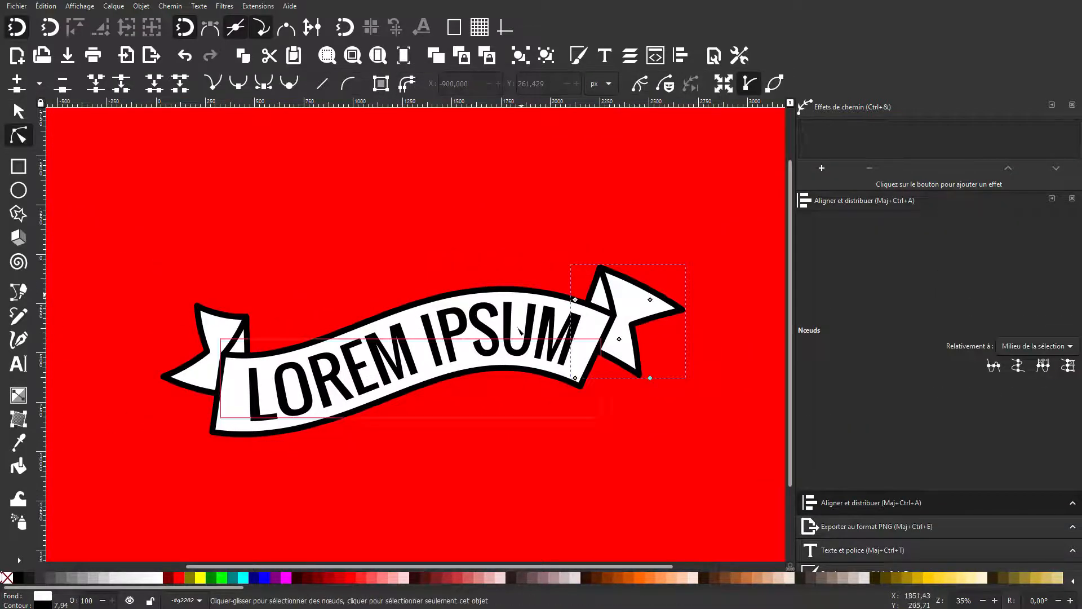
key("s")
left_click(434, 373)
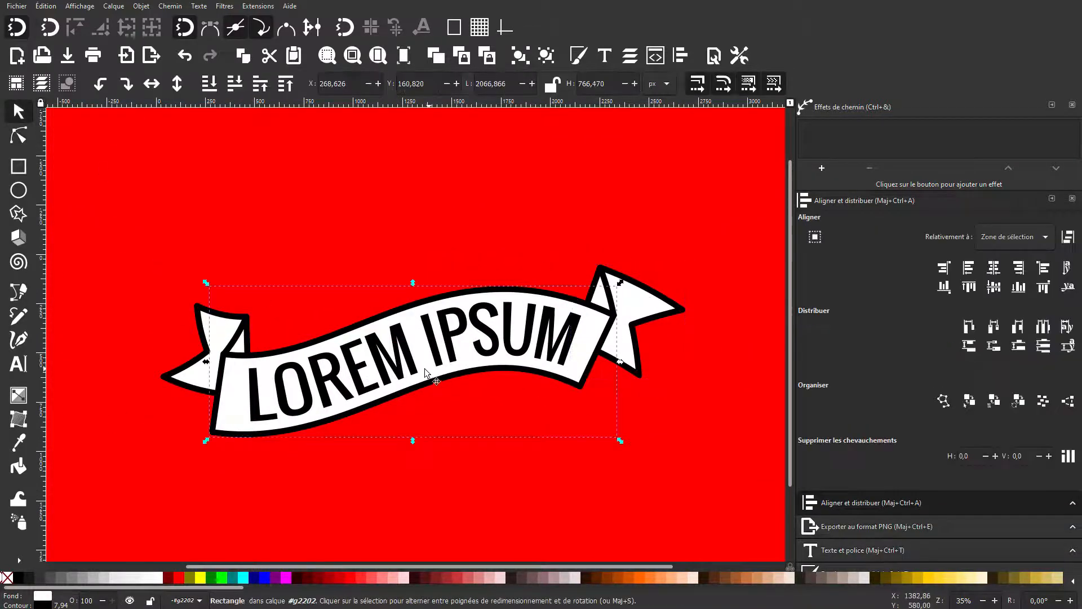
left_click(199, 325)
left_click(66, 258)
left_click(266, 352)
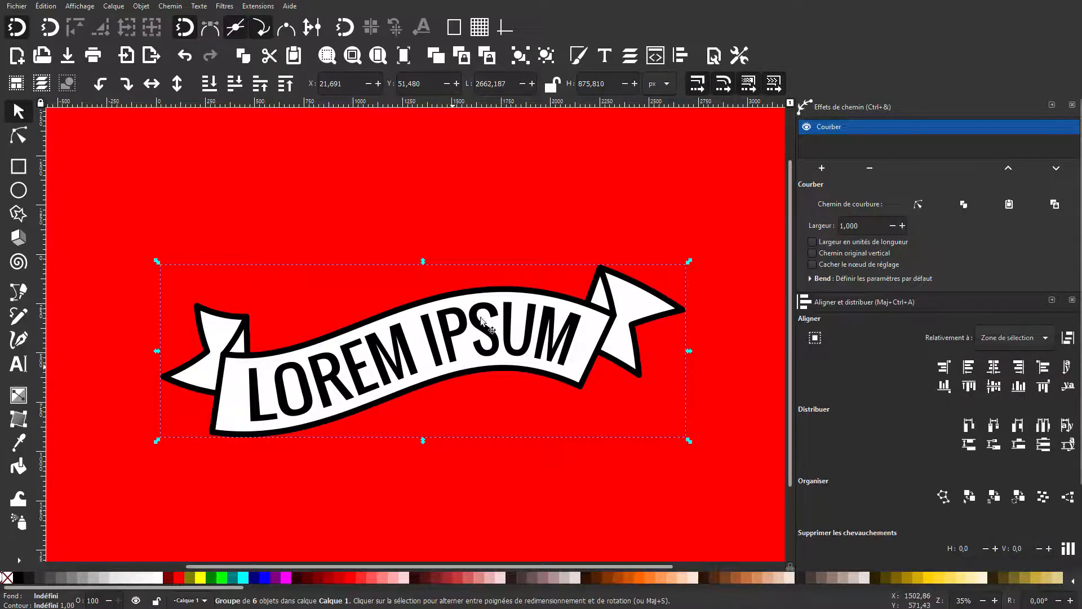
double_click(632, 291)
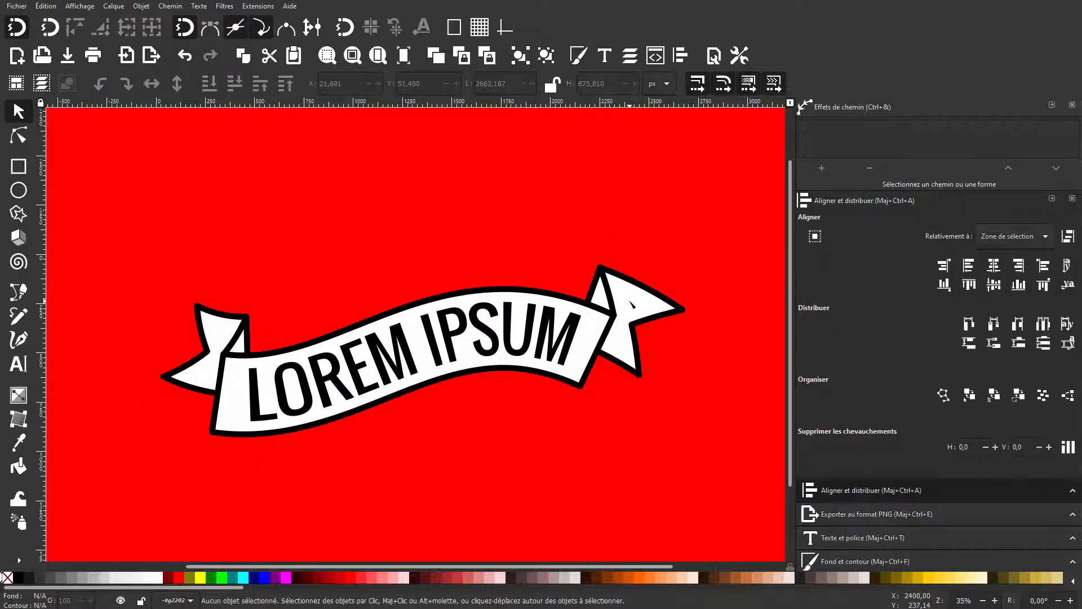
double_click(635, 303)
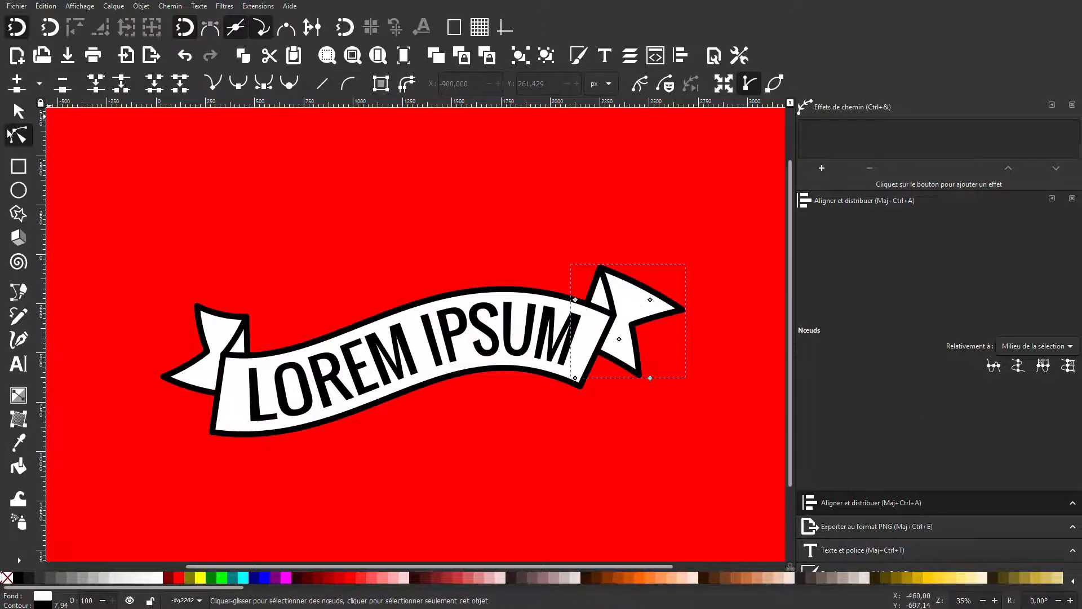
Select the banner's bar, folds and tails together and change their fill to a slightly darkened white with saturation 0
key("s")
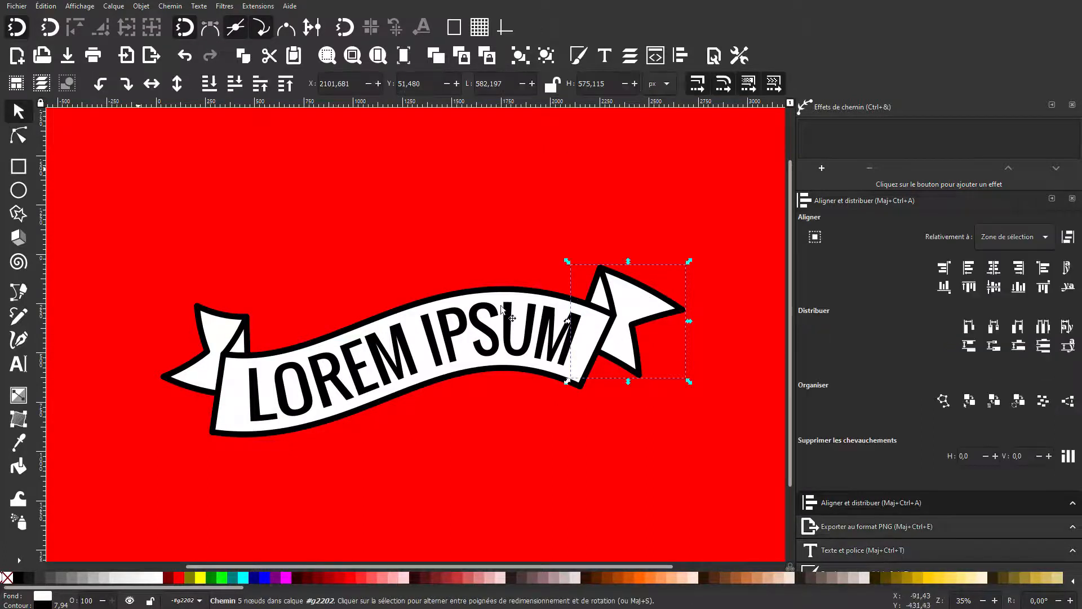
left_click(604, 303, "shift")
left_click(598, 342, "shift")
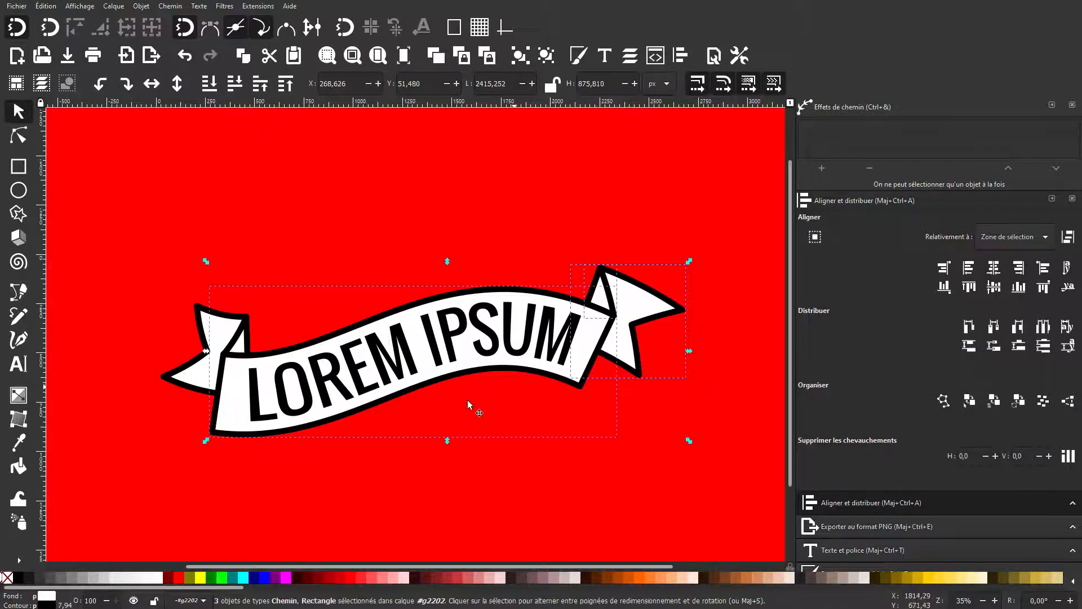
left_click(208, 328, "shift")
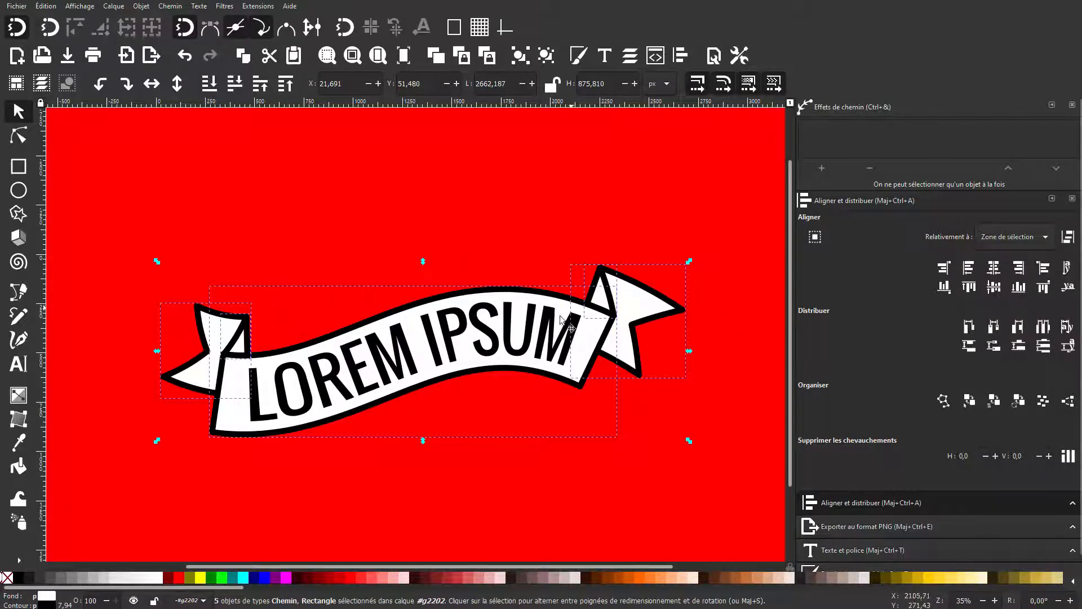
key("ctrl+shift+f")
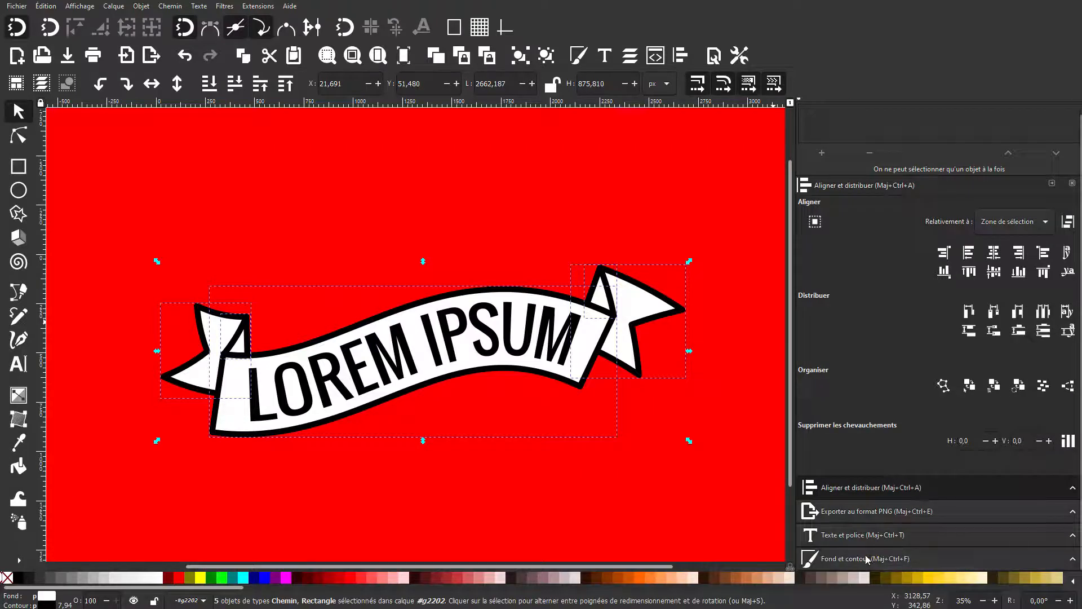
left_click(872, 210)
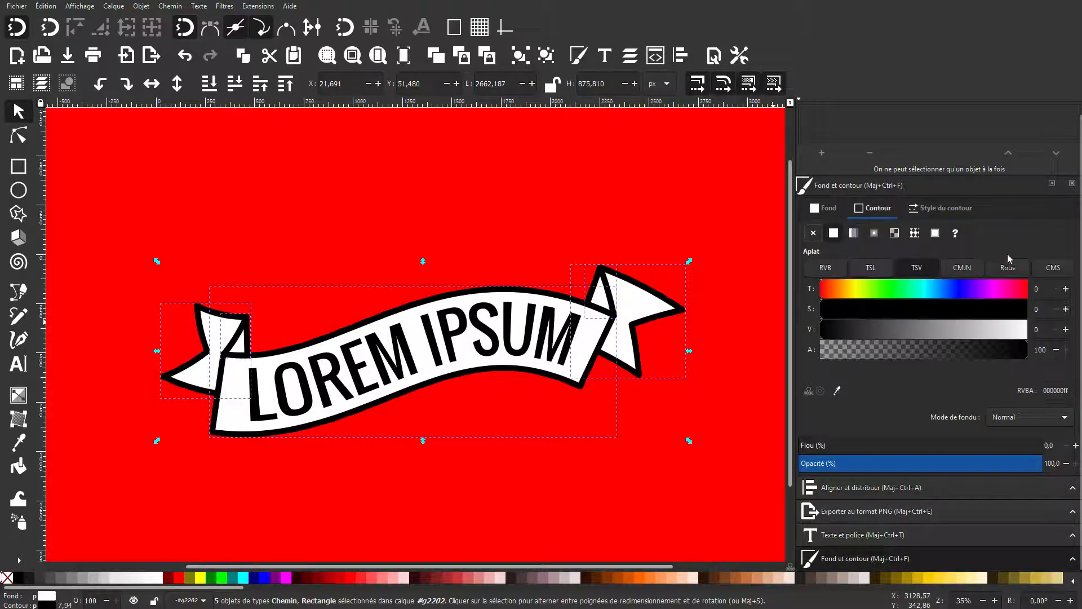
left_click(179, 577)
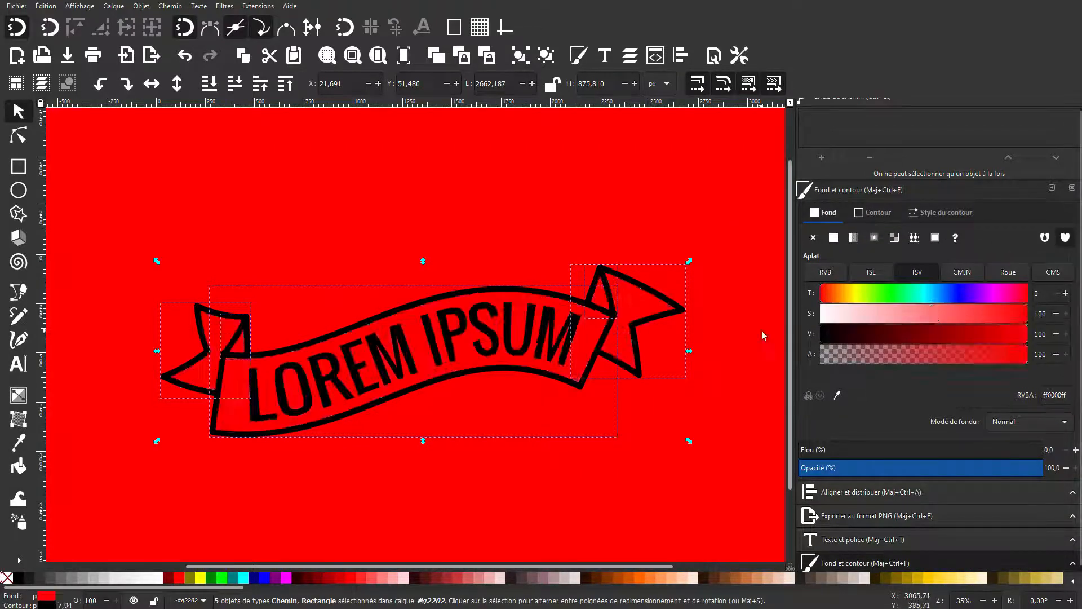
left_click_drag(876, 316, 816, 315)
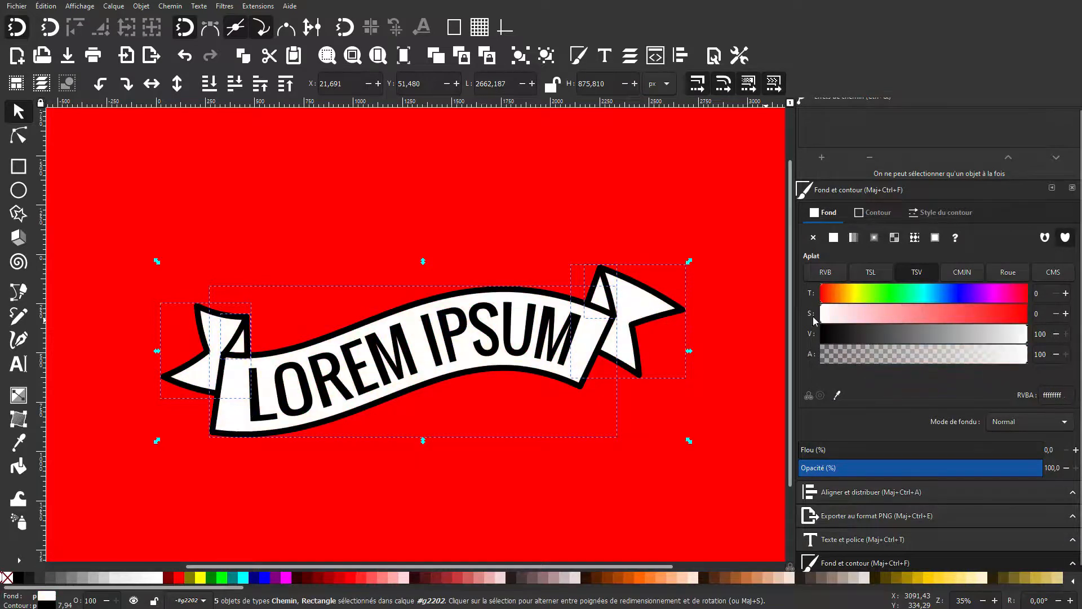
left_click_drag(1019, 335, 993, 335)
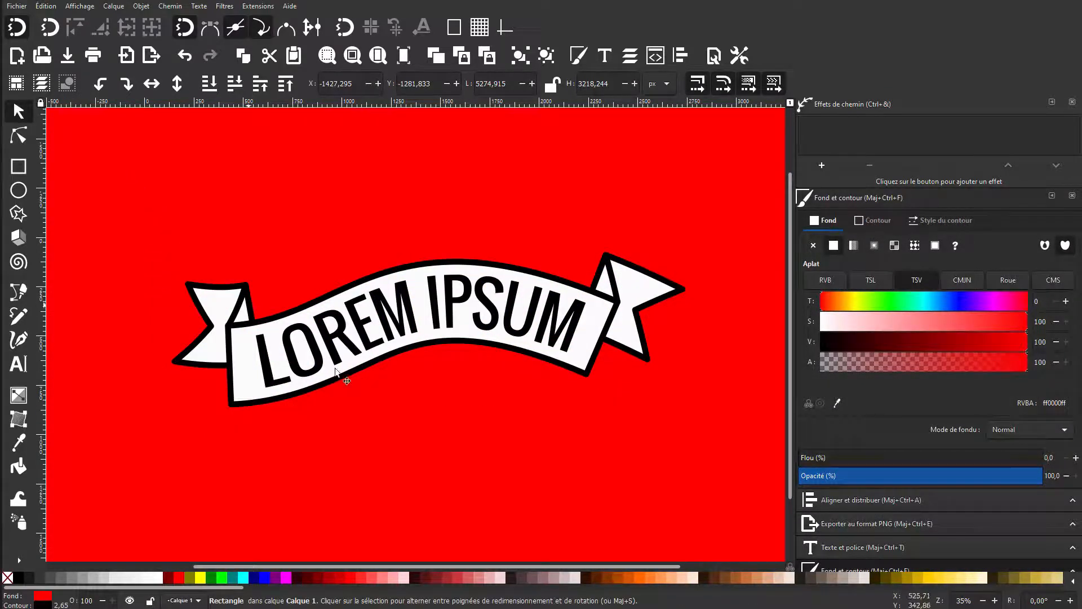
Try a steeper wave by raising the crest of the banner group's bend path and lowering its left part, and undo the reshaping
left_click(292, 324)
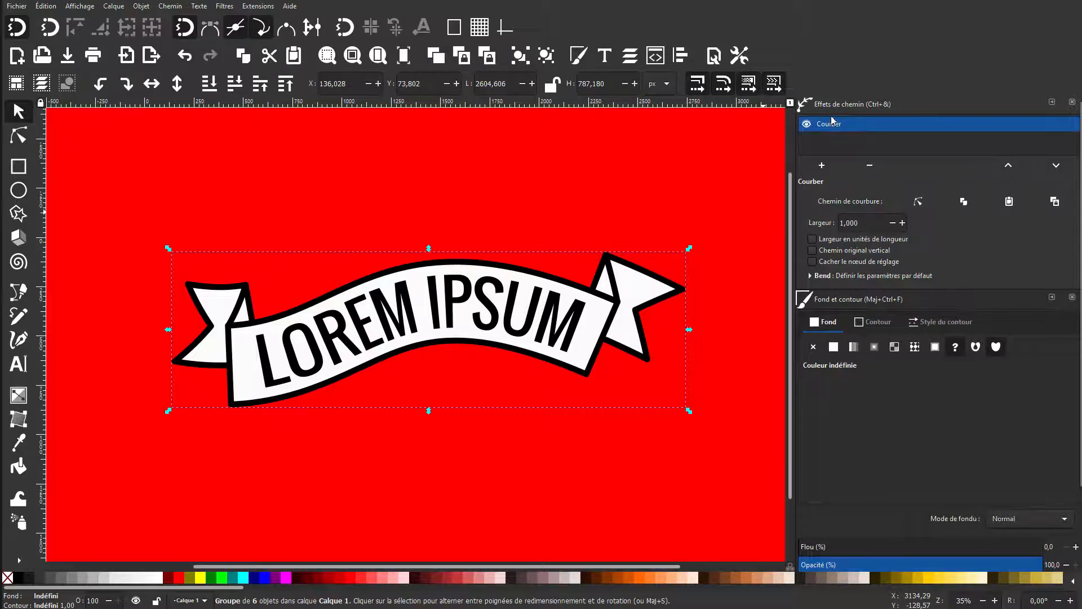
left_click(919, 203)
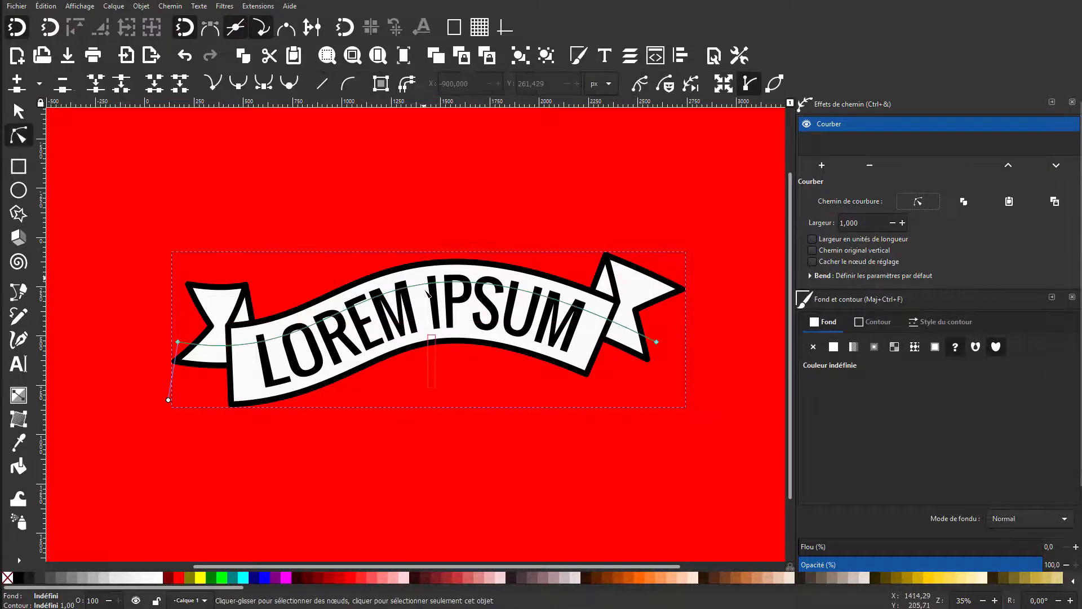
left_click_drag(431, 281, 429, 233)
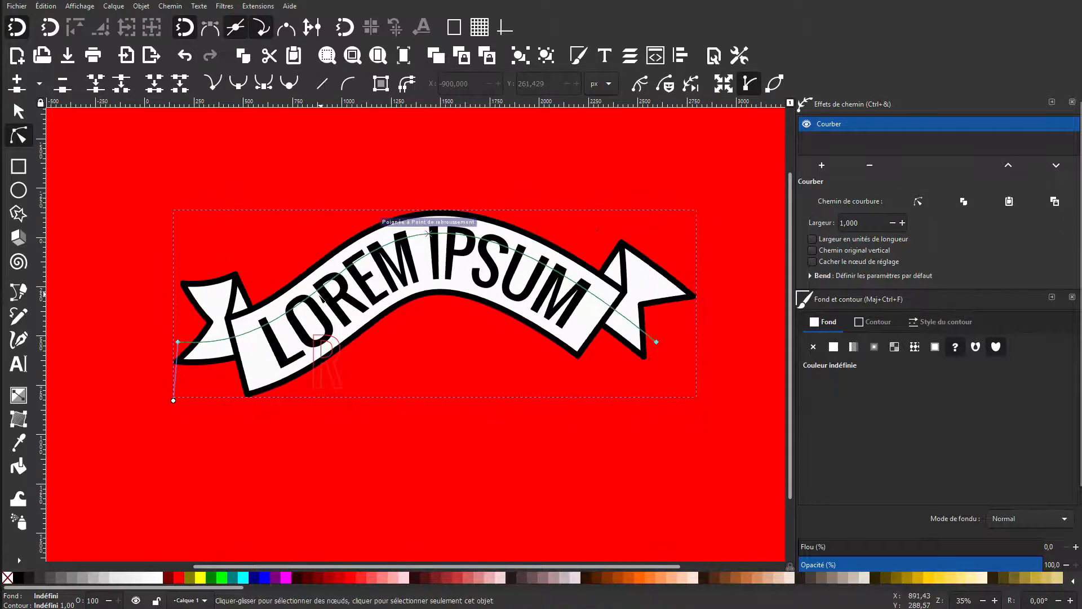
left_click_drag(323, 305, 326, 327)
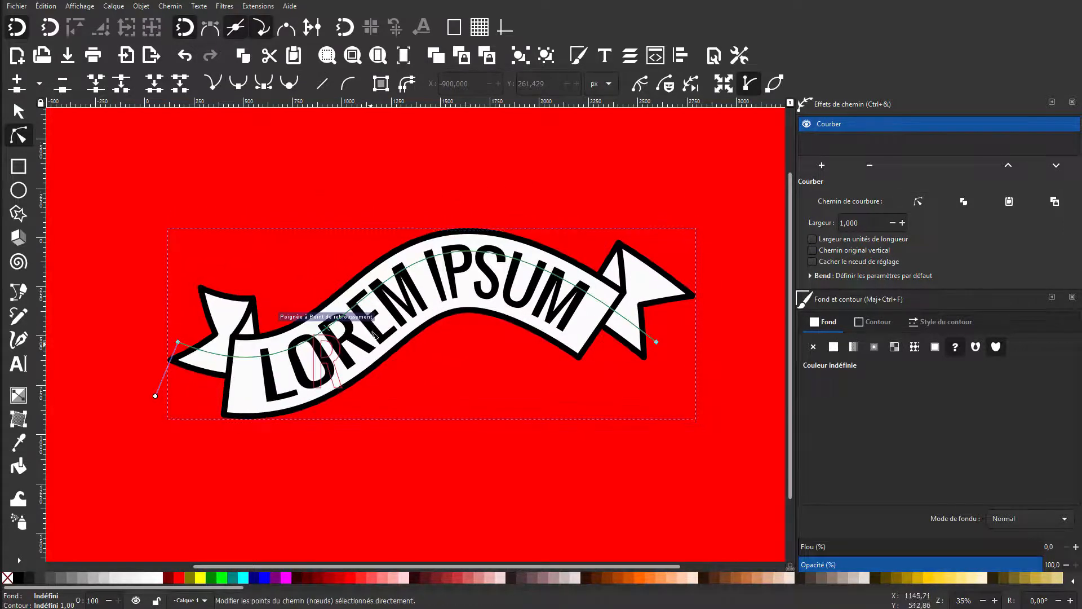
key("ctrl+z")
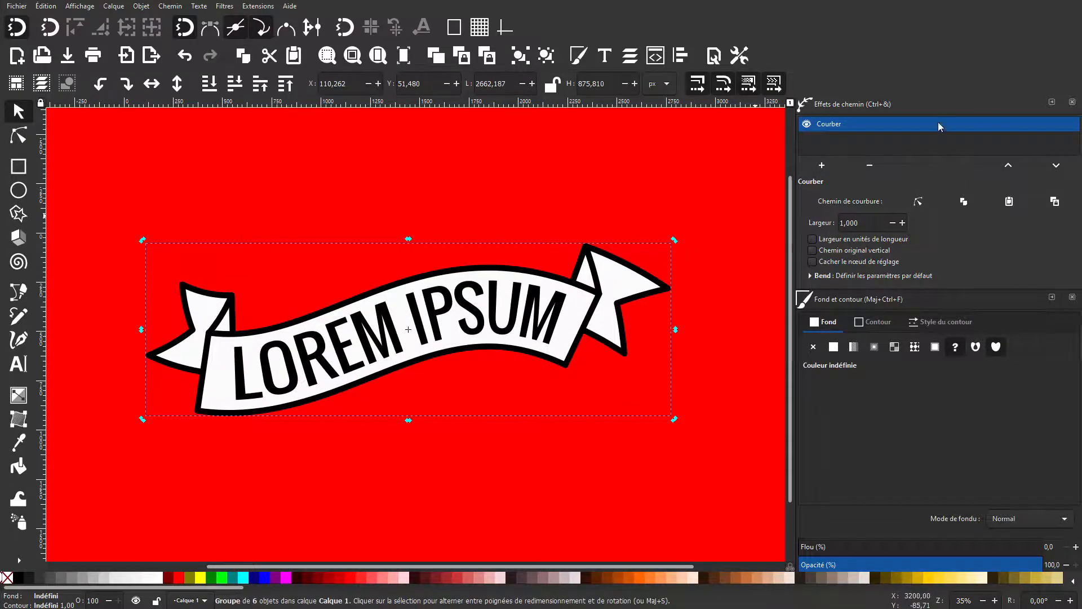
Edit the bend path on canvas, try narrowing the banner with its width handle to about 0.903, and undo the change
left_click(918, 201)
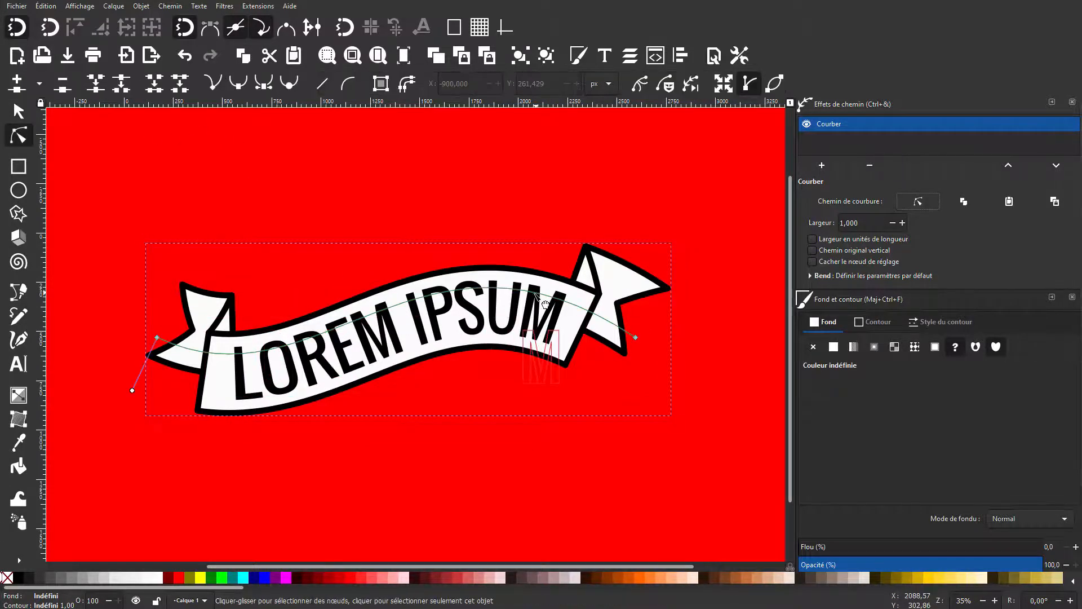
left_click_drag(170, 436, 174, 439)
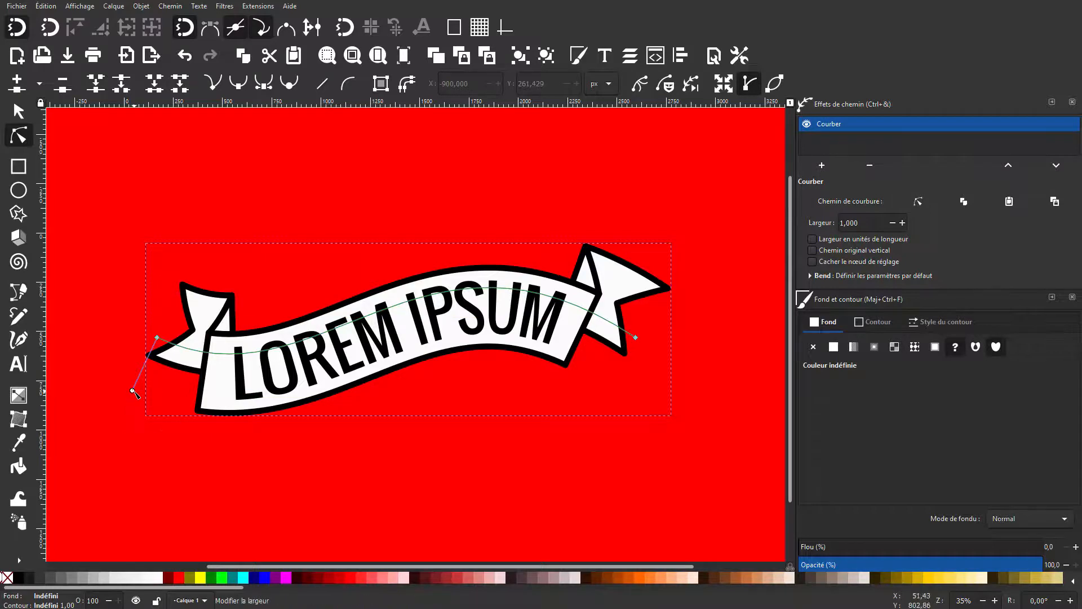
mouse_move(132, 390)
left_mouse_down()
mouse_move(125, 411)
mouse_move(145, 362)
mouse_move(148, 382)
mouse_move(150, 342)
mouse_move(127, 386)
mouse_move(152, 358)
mouse_move(142, 405)
mouse_move(151, 393)
left_mouse_up()
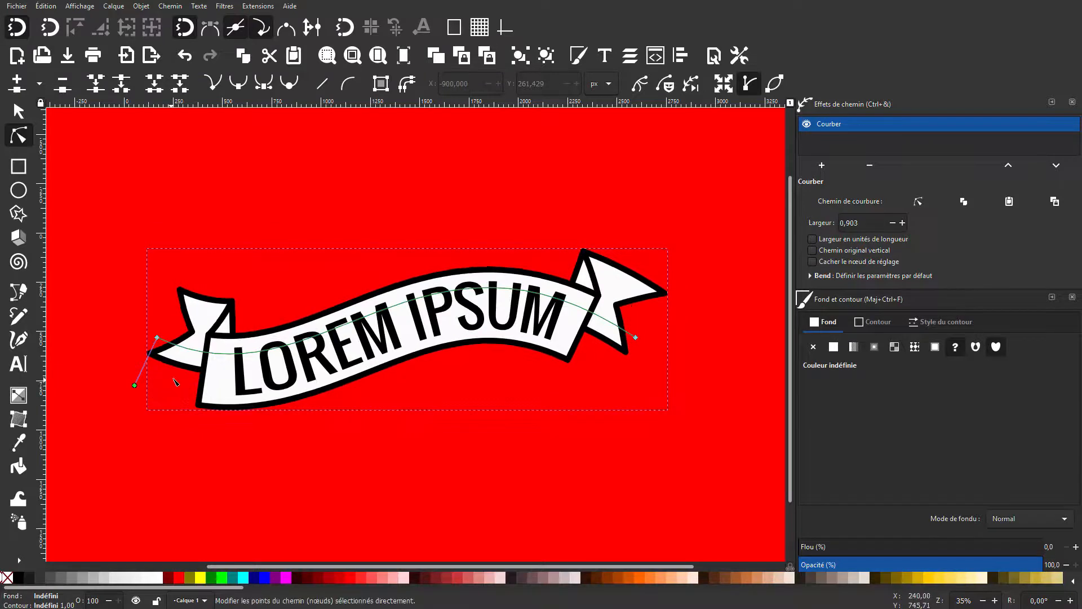
key("ctrl+z")
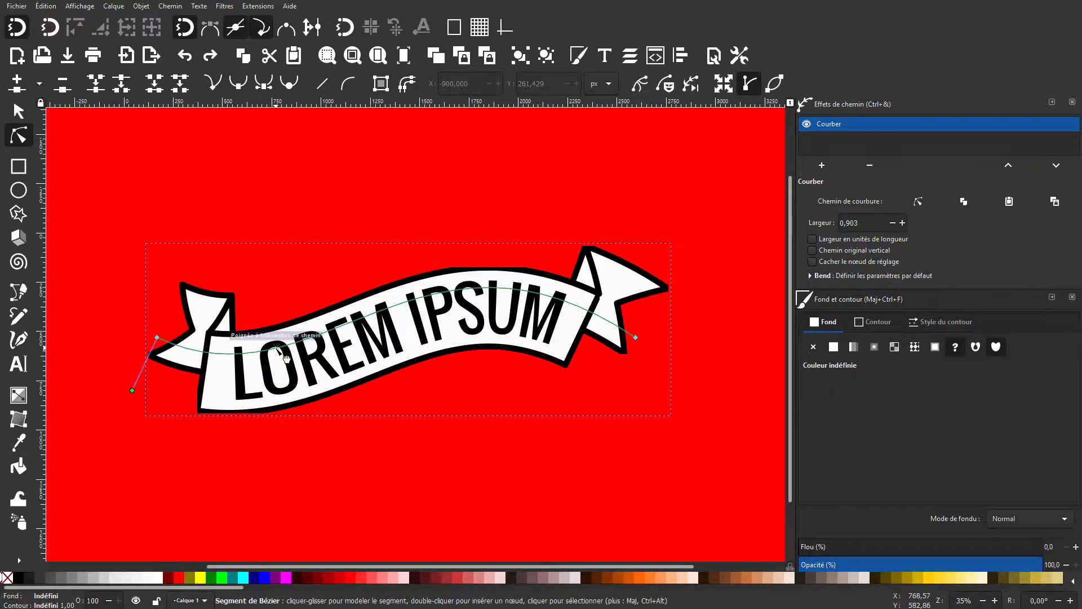
Reshape the left part of the banner's bend path to change the curve of the left tail and fold
left_click_drag(277, 331, 315, 246)
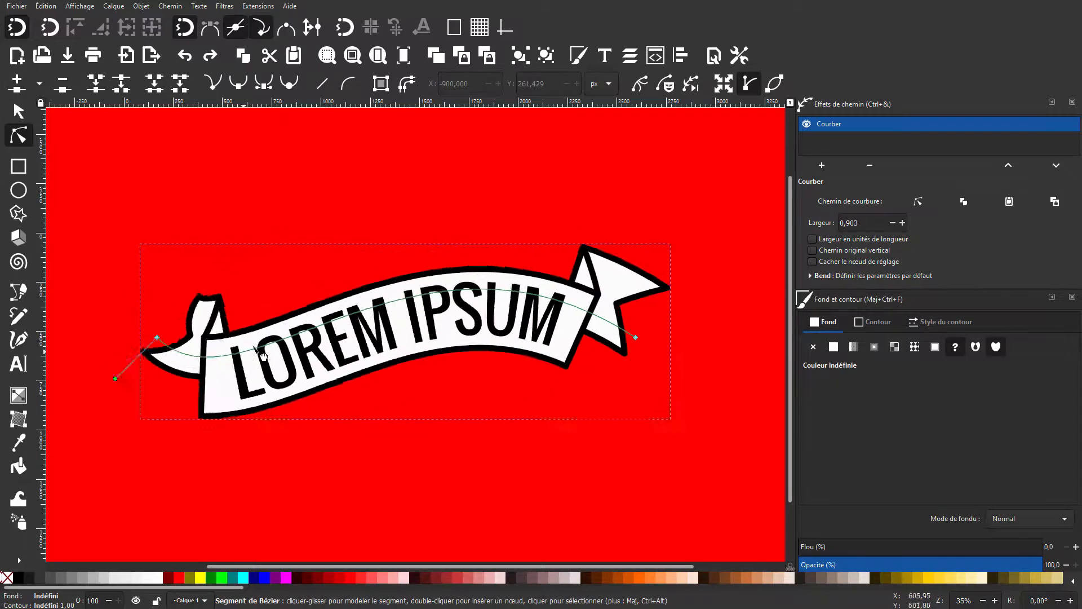